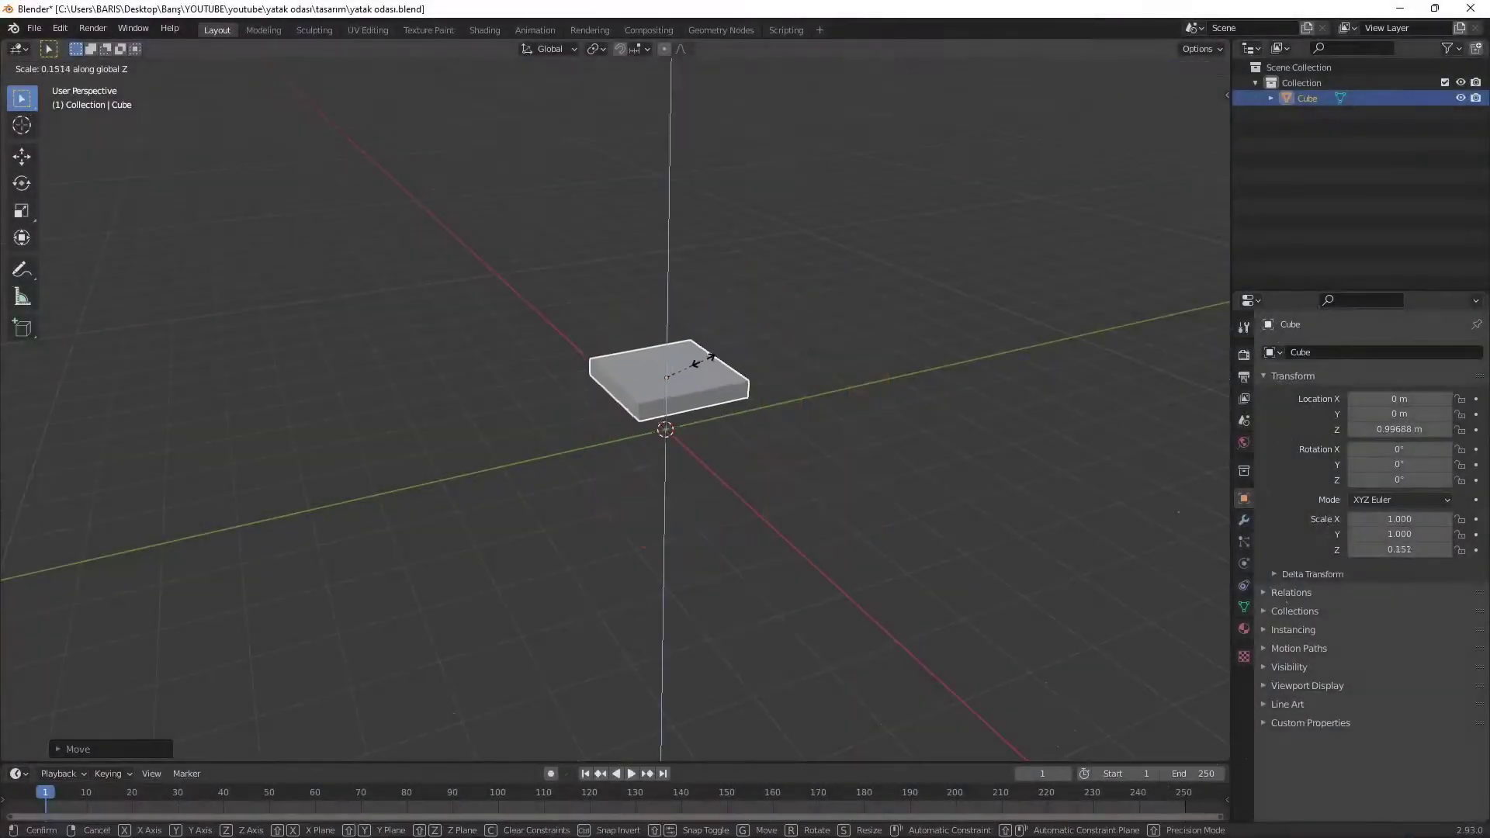
- Flatten the box, try a sideways extrusion into an L-shape, then undo it
{"action": "left_click", "coordinate": [765, 346]}
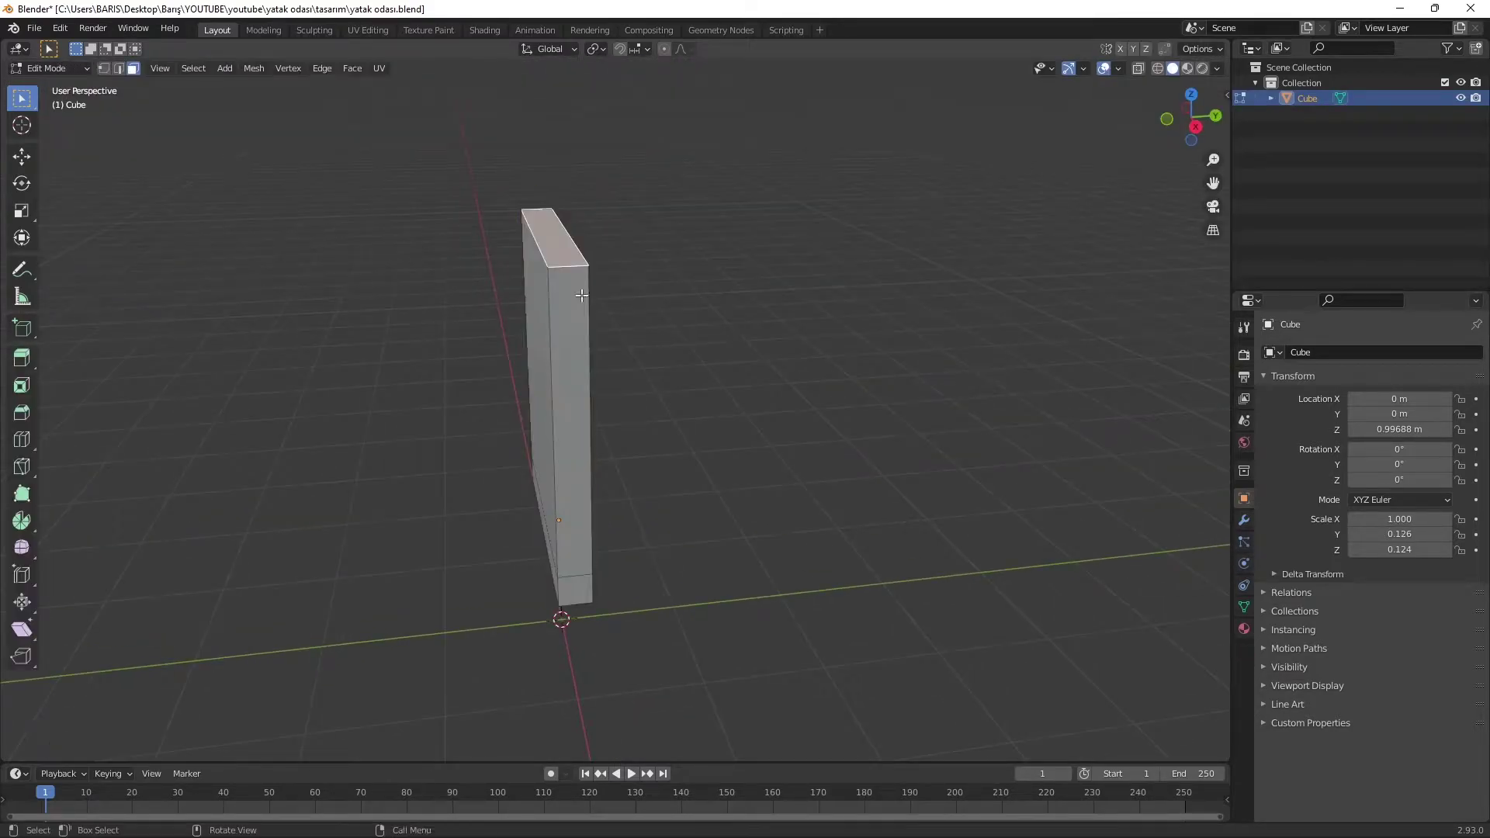
{"action": "key", "text": "e"}
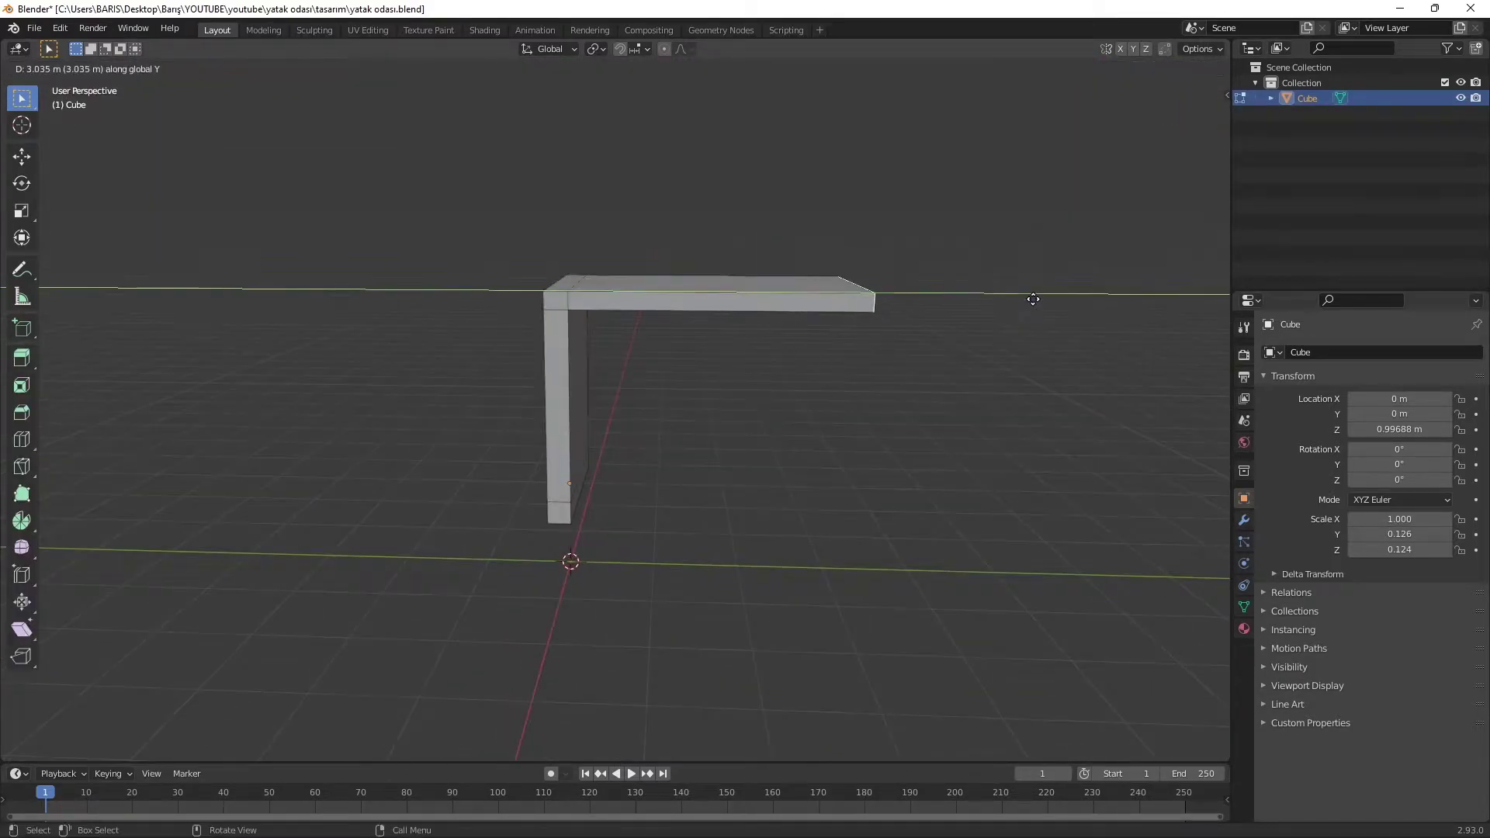
{"action": "left_click", "coordinate": [1049, 305]}
{"action": "middle_click_drag", "start_coordinate": [1049, 305], "coordinate": [1022, 295]}
{"action": "key", "text": "ctrl+z"}
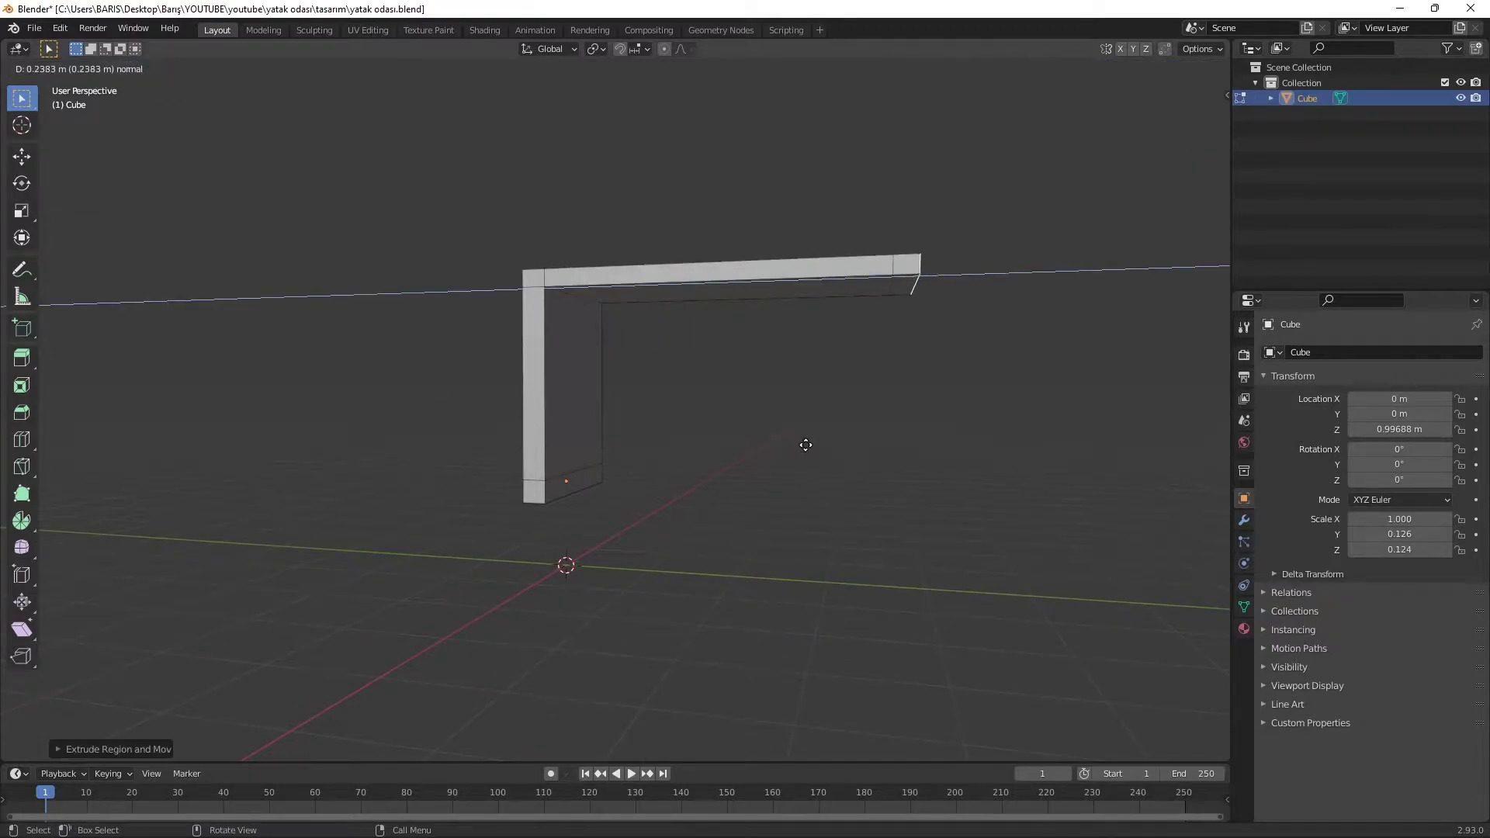
{"action": "key", "text": "Escape"}
{"action": "key", "text": "KP_3"}
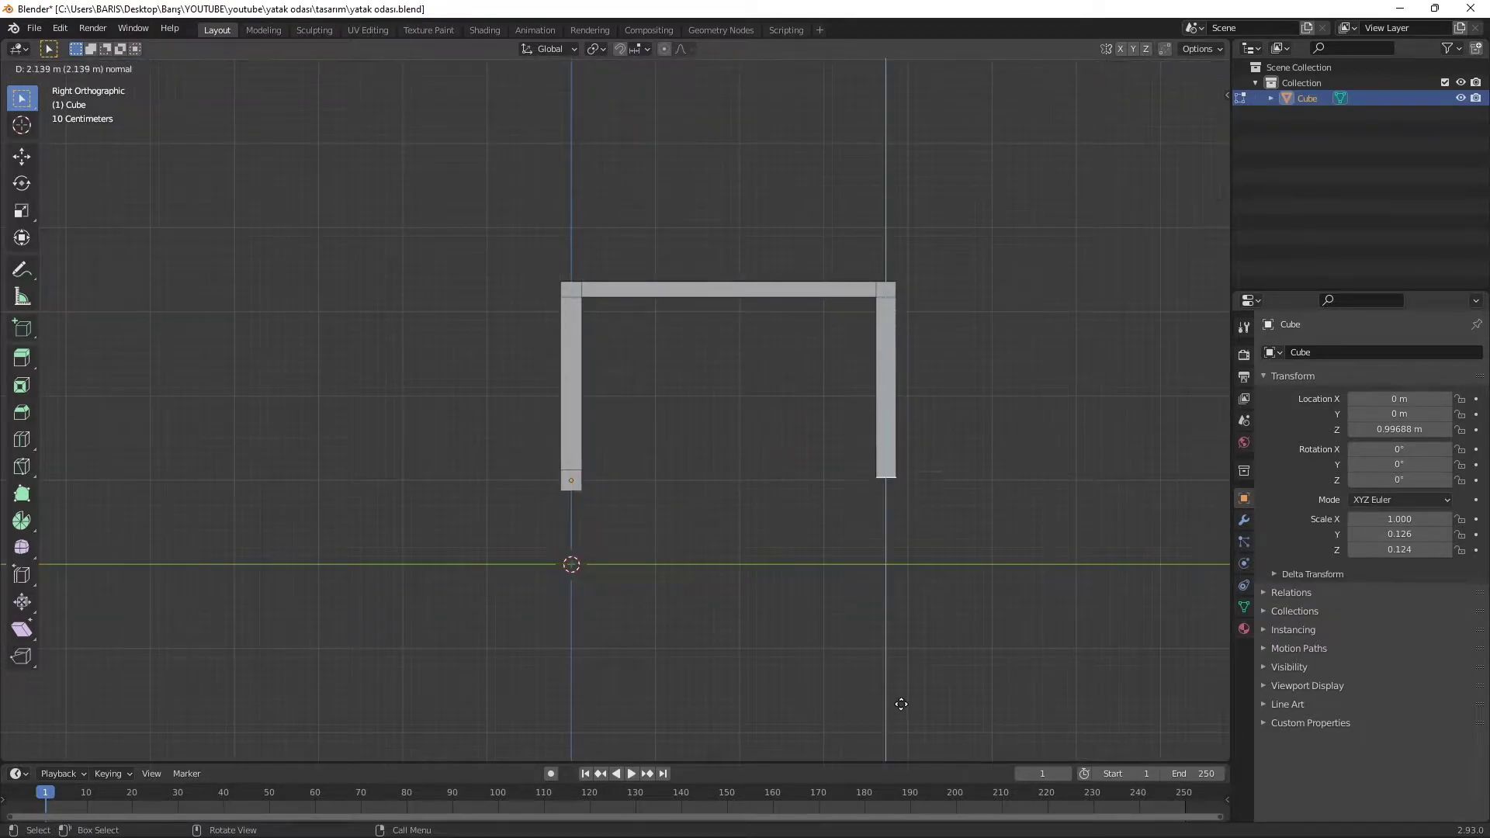
{"action": "mouse_move", "coordinate": [902, 716]}
{"action": "middle_mouse_down"}
{"action": "mouse_move", "coordinate": [905, 426]}
{"action": "mouse_move", "coordinate": [543, 498]}
{"action": "middle_mouse_up"}
- Add an edge loop across the desk frame and start adding a new mesh
{"action": "key", "text": "ctrl+r"}
{"action": "left_click", "coordinate": [542, 497]}
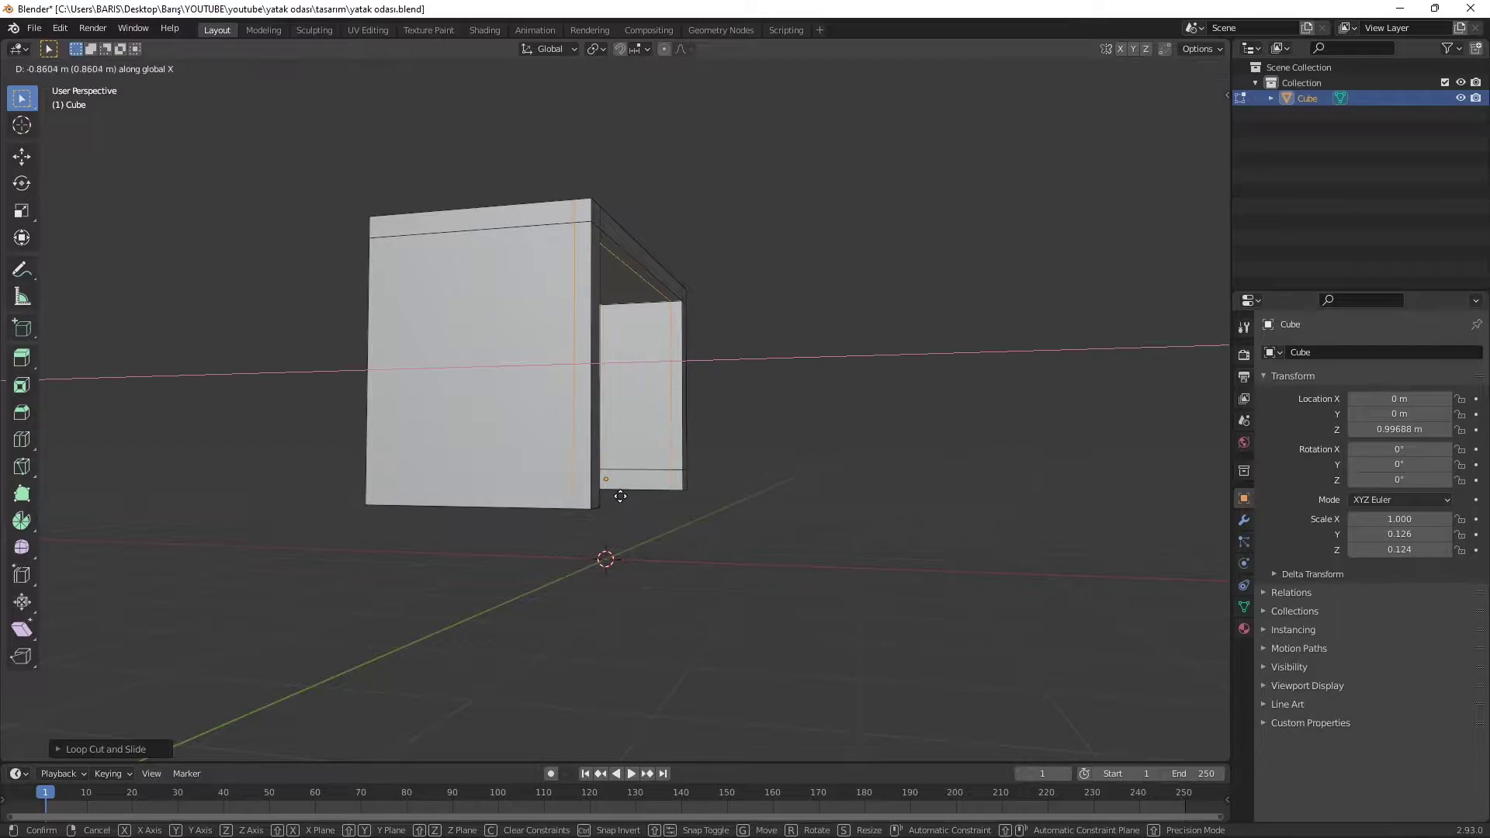
{"action": "right_click", "coordinate": [621, 496]}
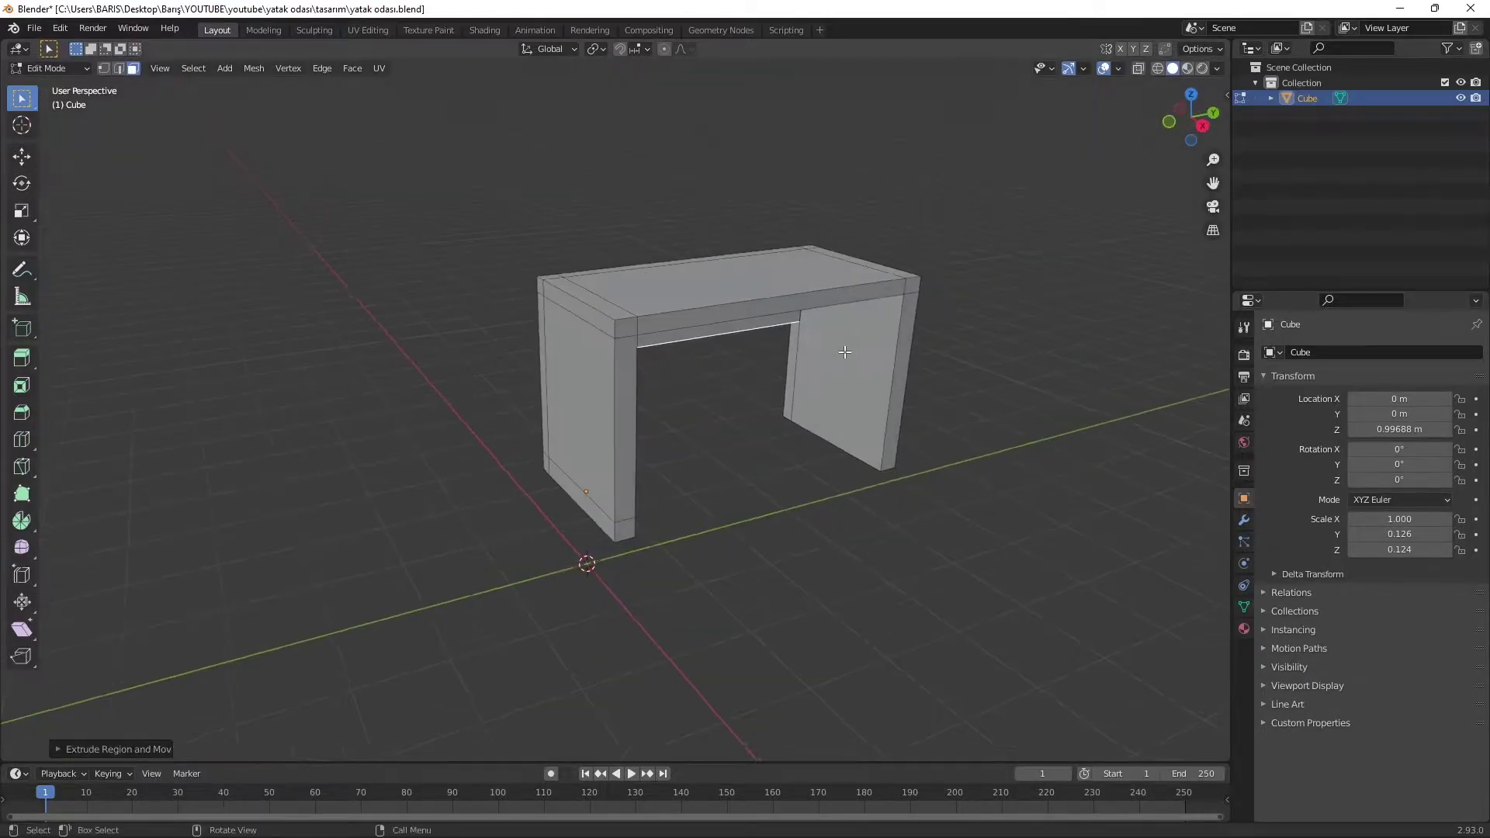
{"action": "mouse_move", "coordinate": [648, 359]}
{"action": "middle_mouse_down"}
{"action": "mouse_move", "coordinate": [682, 342]}
{"action": "mouse_move", "coordinate": [798, 583]}
{"action": "middle_mouse_up"}
{"action": "key", "text": "shift+a"}
- Add a new cube beside the desk and move it into place
{"action": "left_click", "coordinate": [797, 580]}
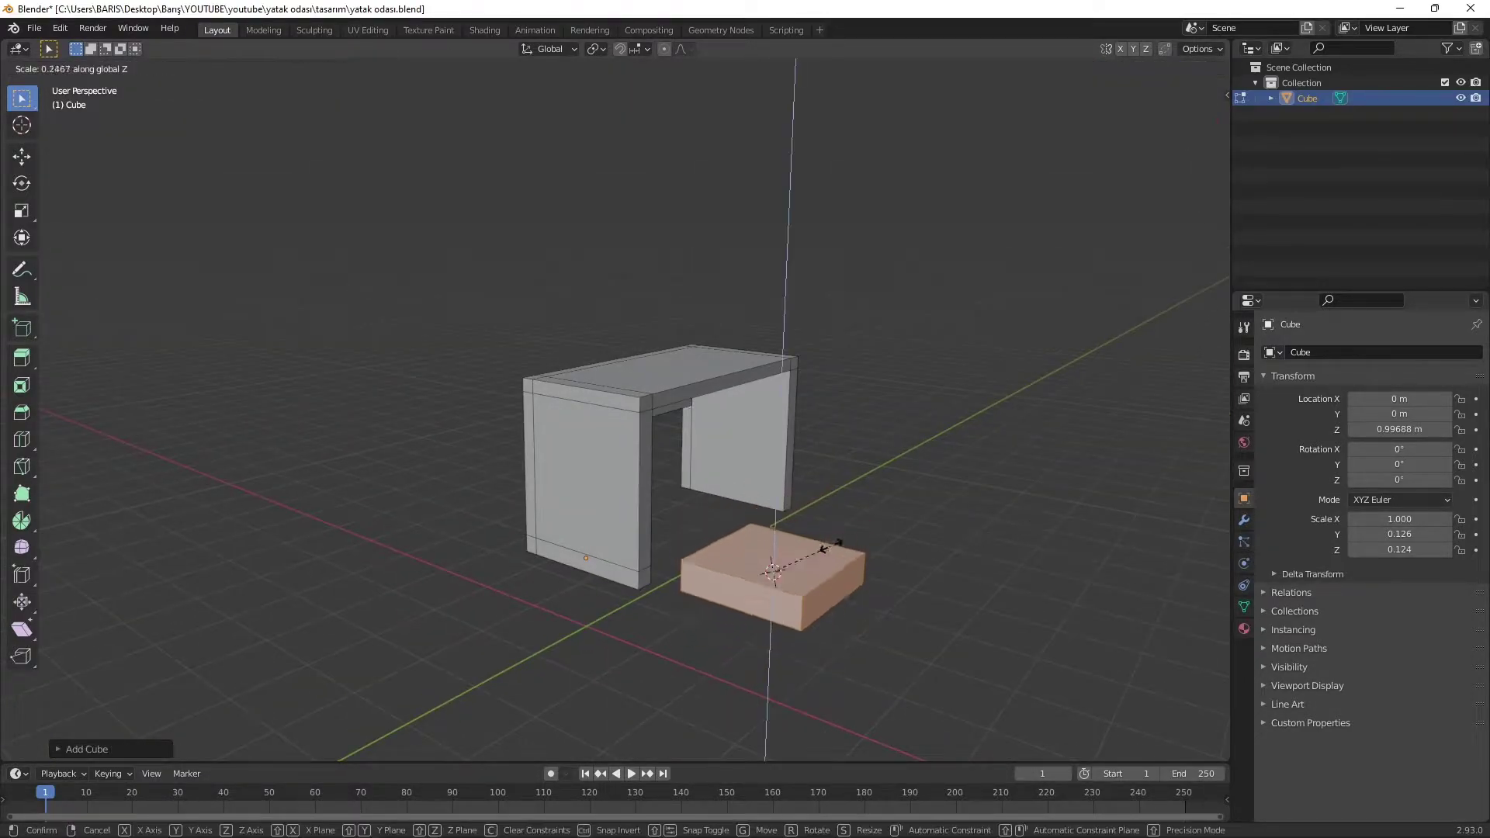
{"action": "key", "text": "g"}
{"action": "scroll", "coordinate": [543, 466], "scroll_direction": "up", "scroll_amount": 4}
{"action": "mouse_move", "coordinate": [543, 466]}
{"action": "middle_mouse_down"}
{"action": "mouse_move", "coordinate": [350, 444]}
{"action": "mouse_move", "coordinate": [662, 409]}
{"action": "mouse_move", "coordinate": [693, 591]}
{"action": "middle_mouse_up"}
{"action": "key", "text": "Tab"}
- Add a smaller plane near the desk as the stool base
{"action": "key", "text": "shift+a"}
{"action": "left_click", "coordinate": [776, 574]}
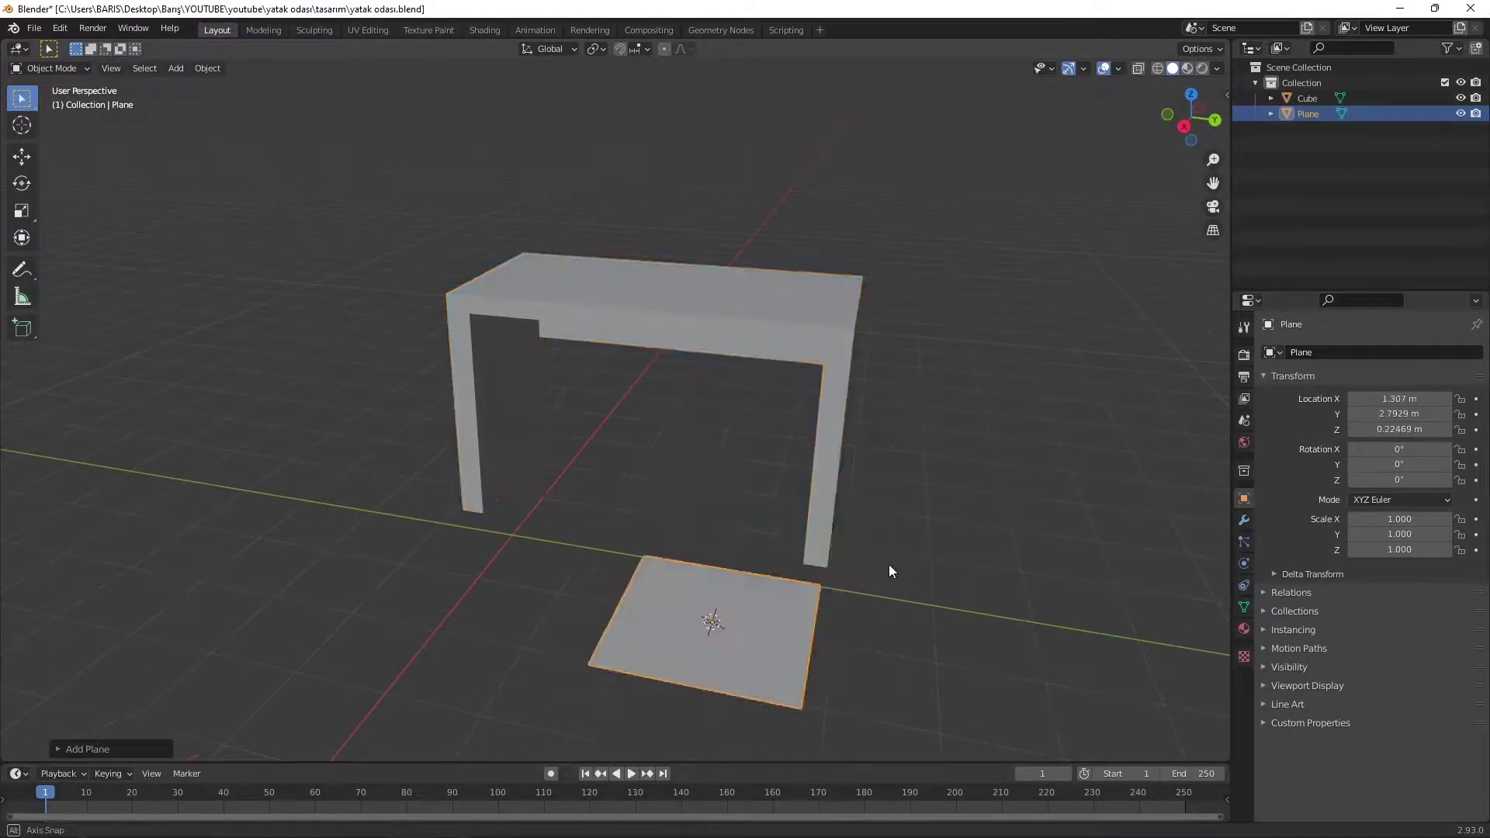
{"action": "key", "text": "s"}
{"action": "left_click", "coordinate": [887, 565]}
{"action": "middle_click_drag", "start_coordinate": [888, 565], "coordinate": [799, 464]}
{"action": "key", "text": "Tab"}
- Extrude the plane into a slab with loop cuts pushed near its X and Y edges
{"action": "key", "text": "e"}
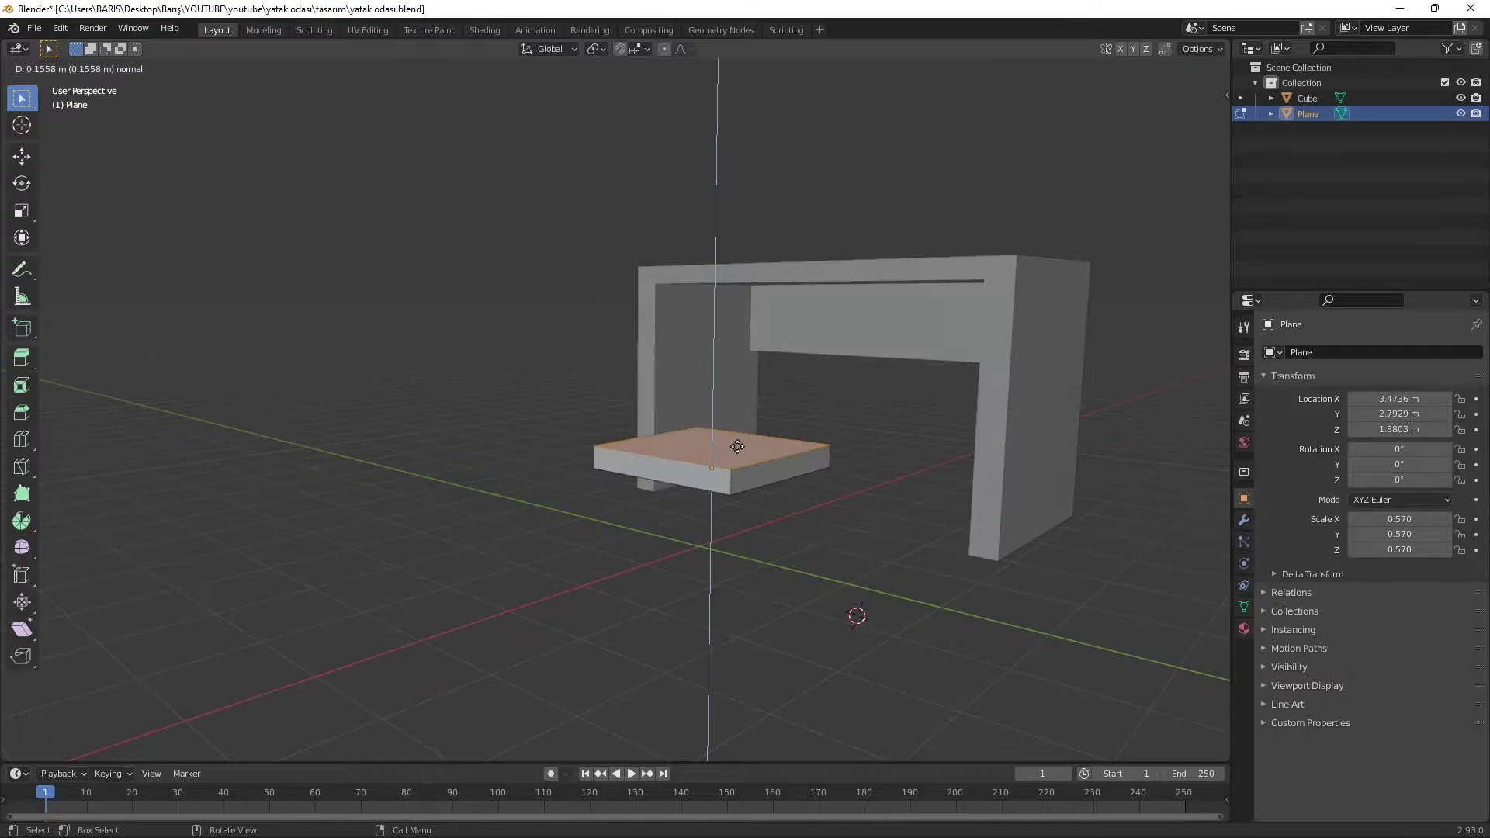
{"action": "key", "text": "ctrl+KP_7"}
{"action": "key", "text": "ctrl+r"}
{"action": "left_click", "coordinate": [675, 377]}
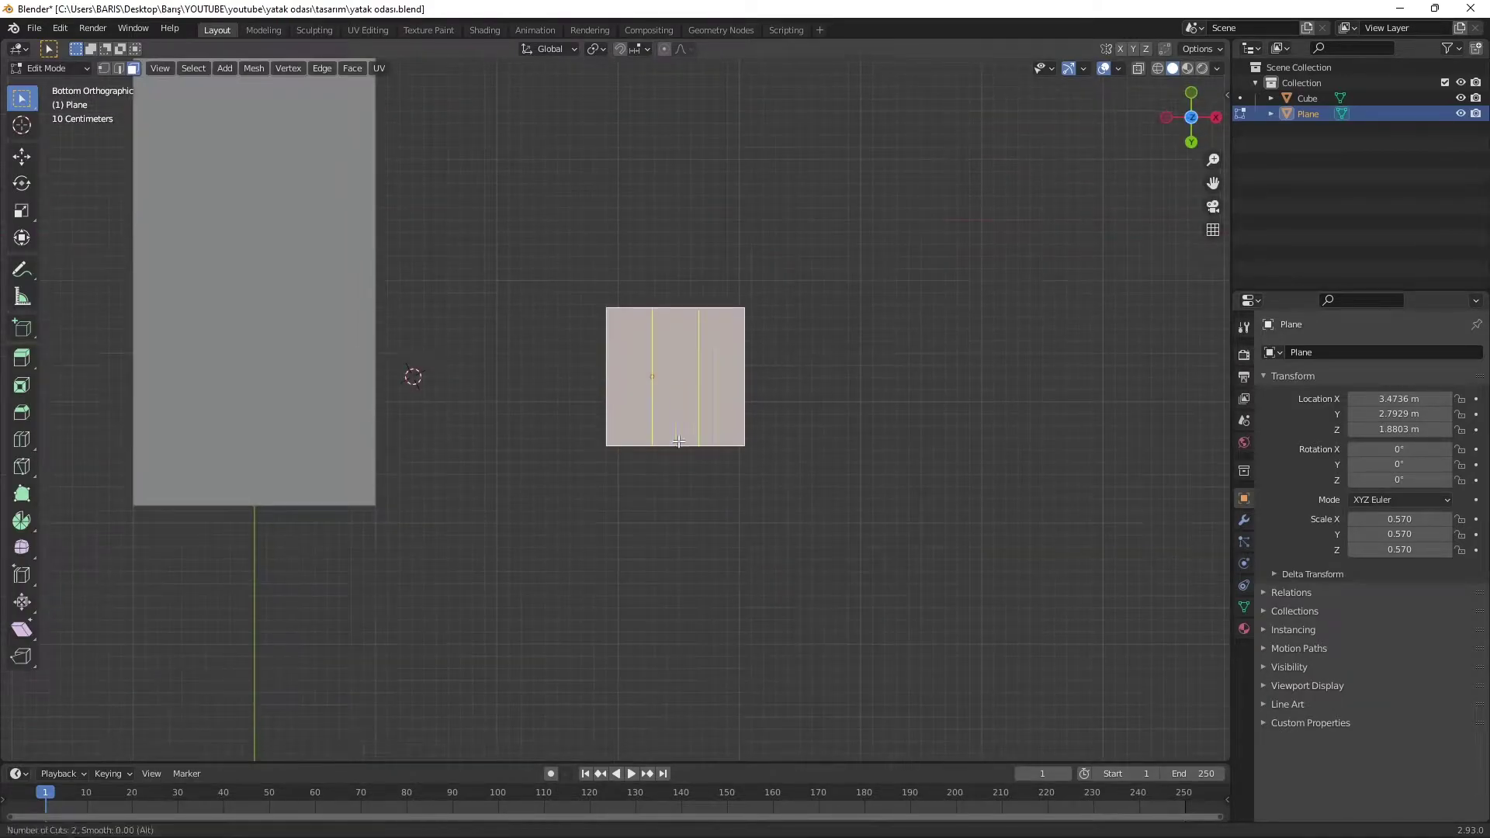
{"action": "key", "text": "s"}
{"action": "key", "text": "x"}
{"action": "left_click", "coordinate": [120, 596]}
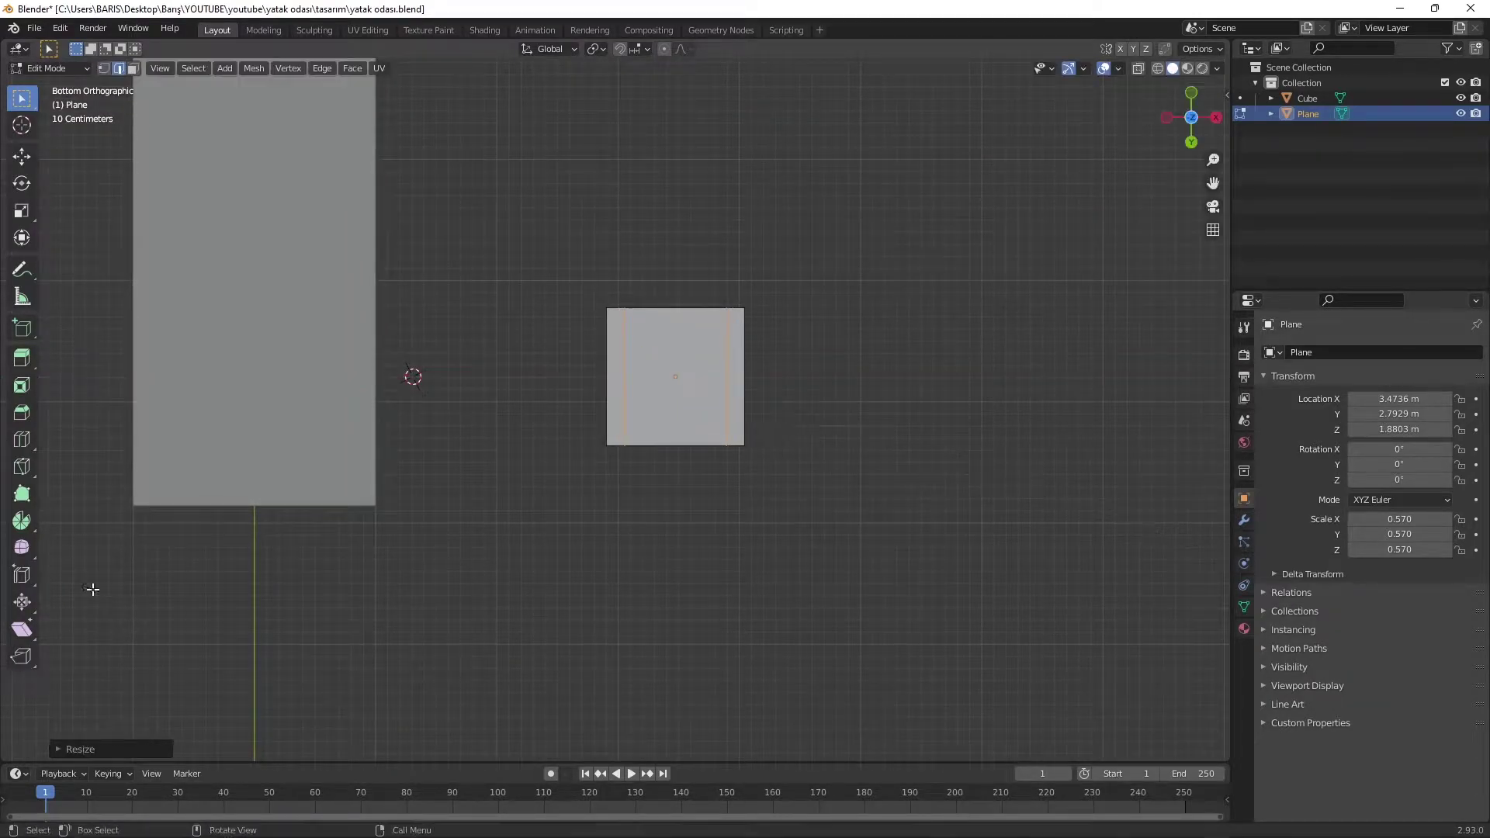
{"action": "key", "text": "s"}
{"action": "key", "text": "y"}
{"action": "left_click", "coordinate": [595, 342]}
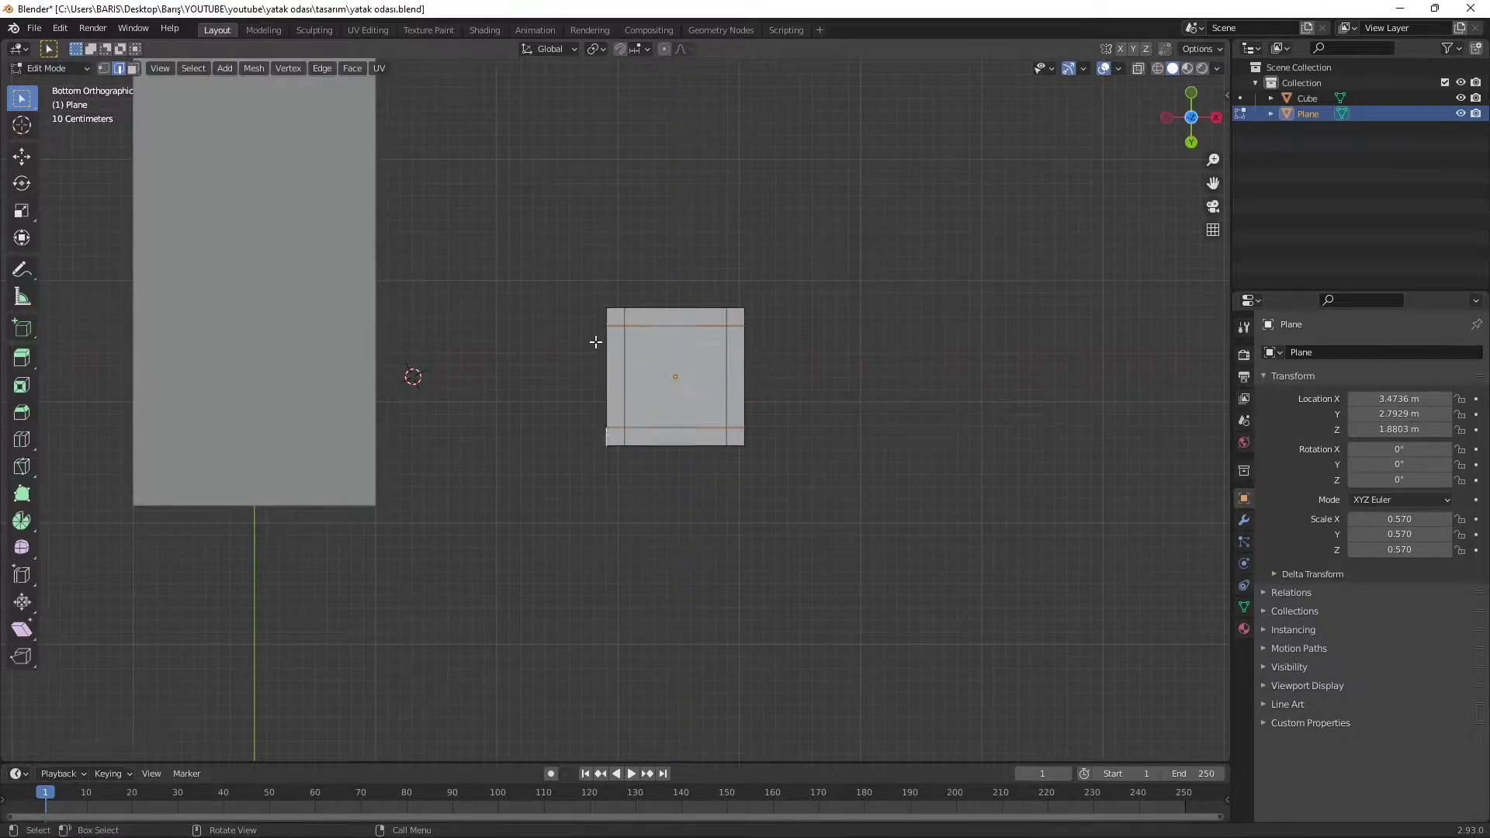
- Extrude the four corner faces down into legs and stretch the stool along Z
{"action": "key", "text": "KP_1"}
{"action": "key", "text": "e"}
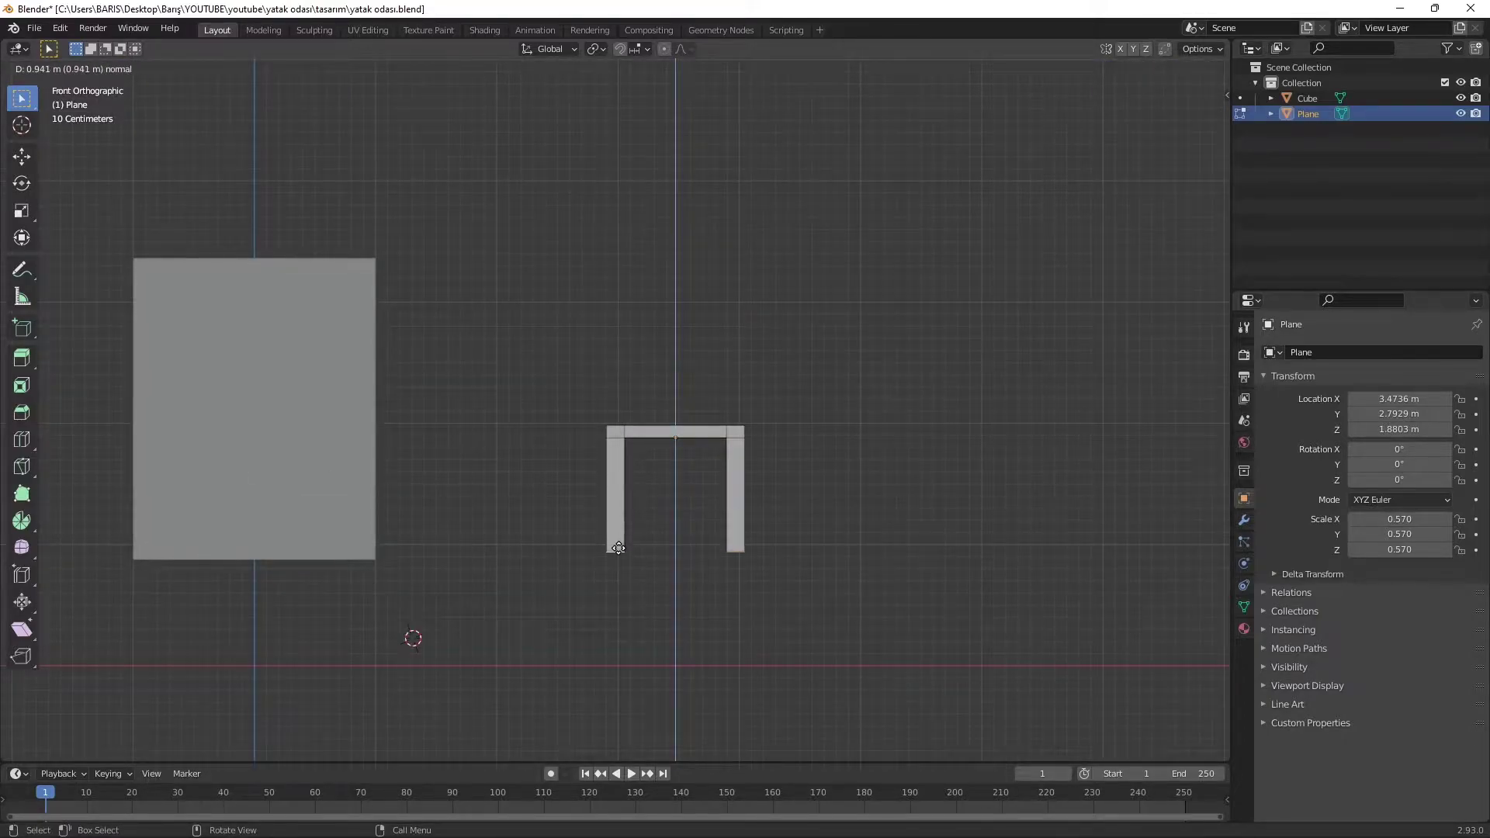
{"action": "left_click", "coordinate": [618, 549]}
{"action": "key", "text": "Tab"}
{"action": "mouse_move", "coordinate": [618, 549]}
{"action": "middle_mouse_down"}
{"action": "mouse_move", "coordinate": [714, 498]}
{"action": "mouse_move", "coordinate": [755, 499]}
{"action": "middle_mouse_up"}
{"action": "key", "text": "s"}
{"action": "key", "text": "z"}
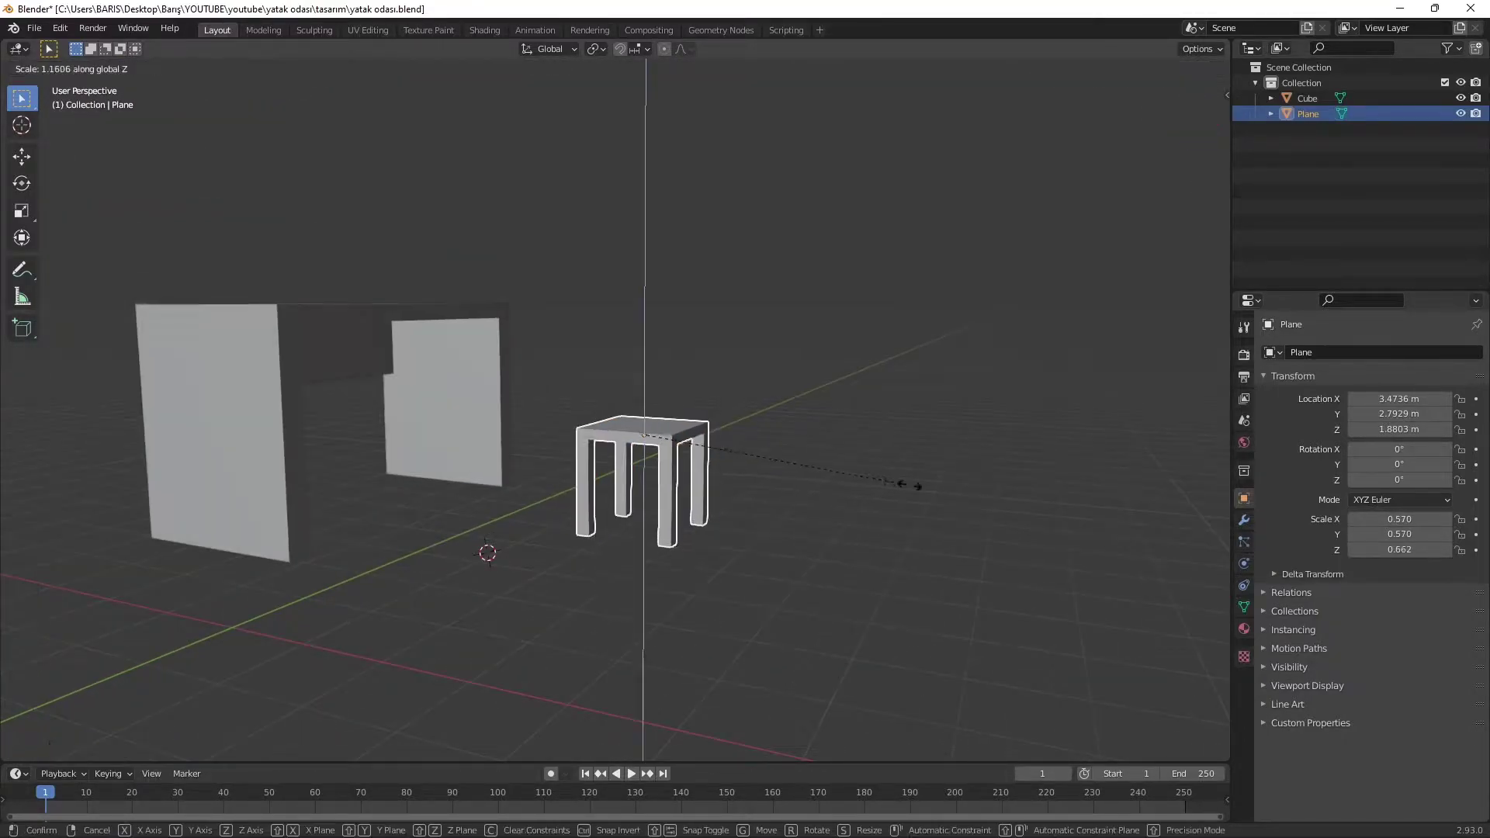
{"action": "left_click", "coordinate": [981, 453]}
- Add a plane on the stool and resize it to fit the top
{"action": "key", "text": "Tab"}
{"action": "scroll", "coordinate": [748, 442], "scroll_direction": "up", "scroll_amount": 2}
{"action": "scroll", "coordinate": [698, 419], "scroll_direction": "up", "scroll_amount": 1}
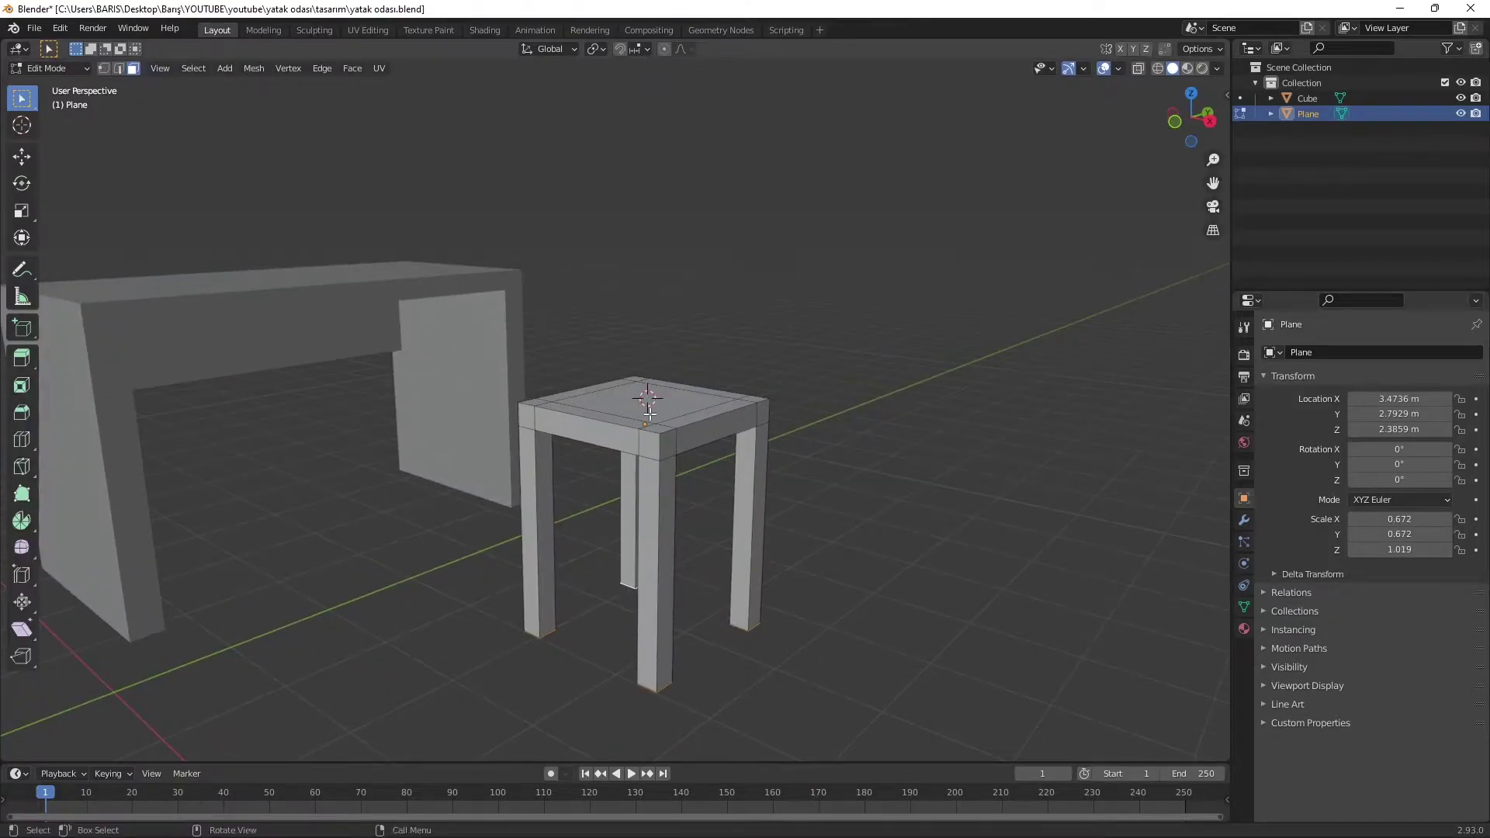
{"action": "key", "text": "shift+a"}
{"action": "left_click", "coordinate": [658, 384]}
{"action": "key", "text": "s"}
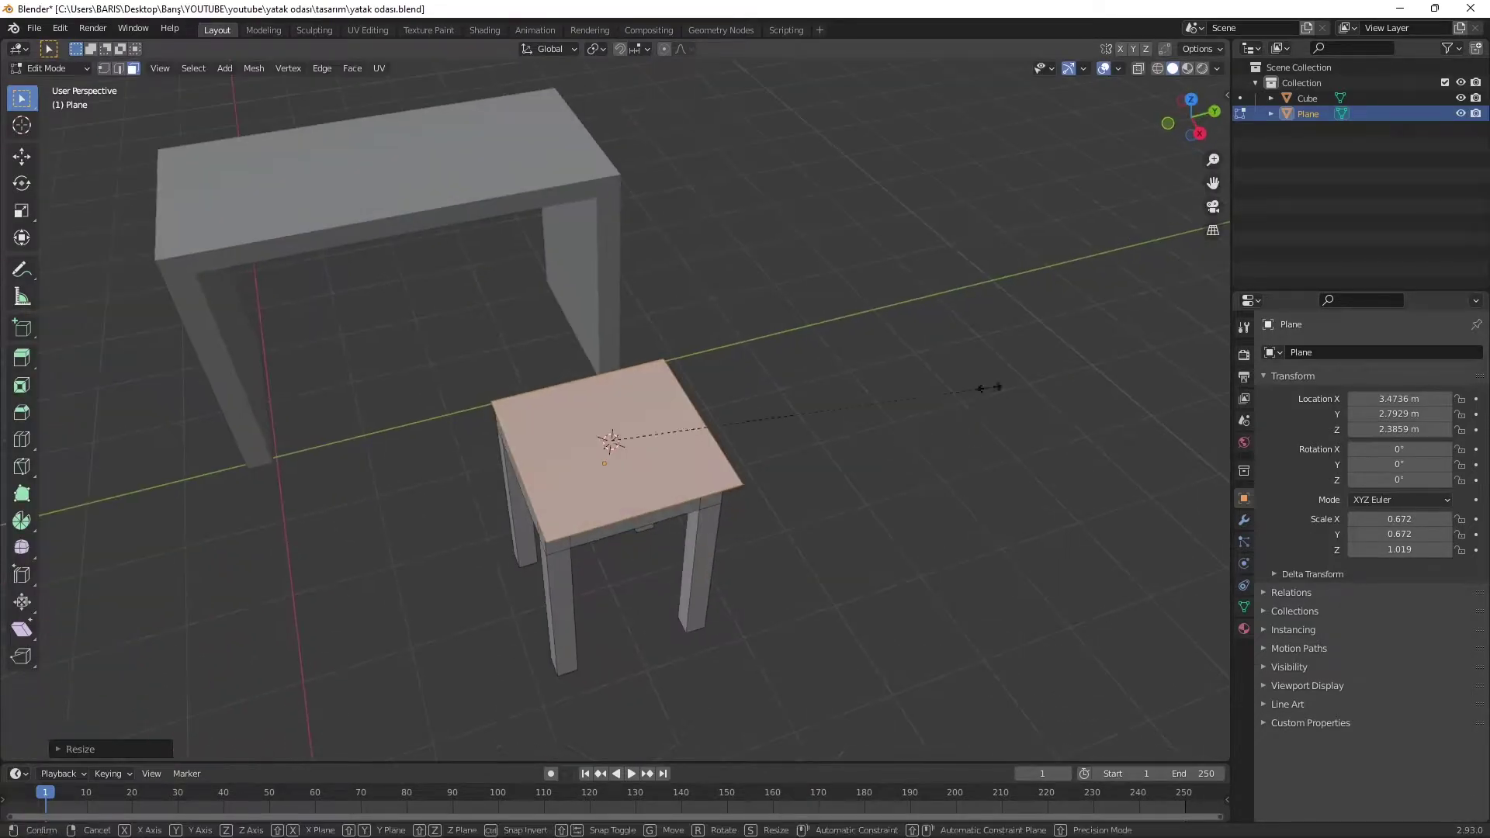
{"action": "left_click", "coordinate": [988, 388]}
{"action": "key", "text": "KP_1"}
- Thicken the top plane into a slab, try a bevel, then undo both
{"action": "key", "text": "KP_7"}
{"action": "key", "text": "g"}
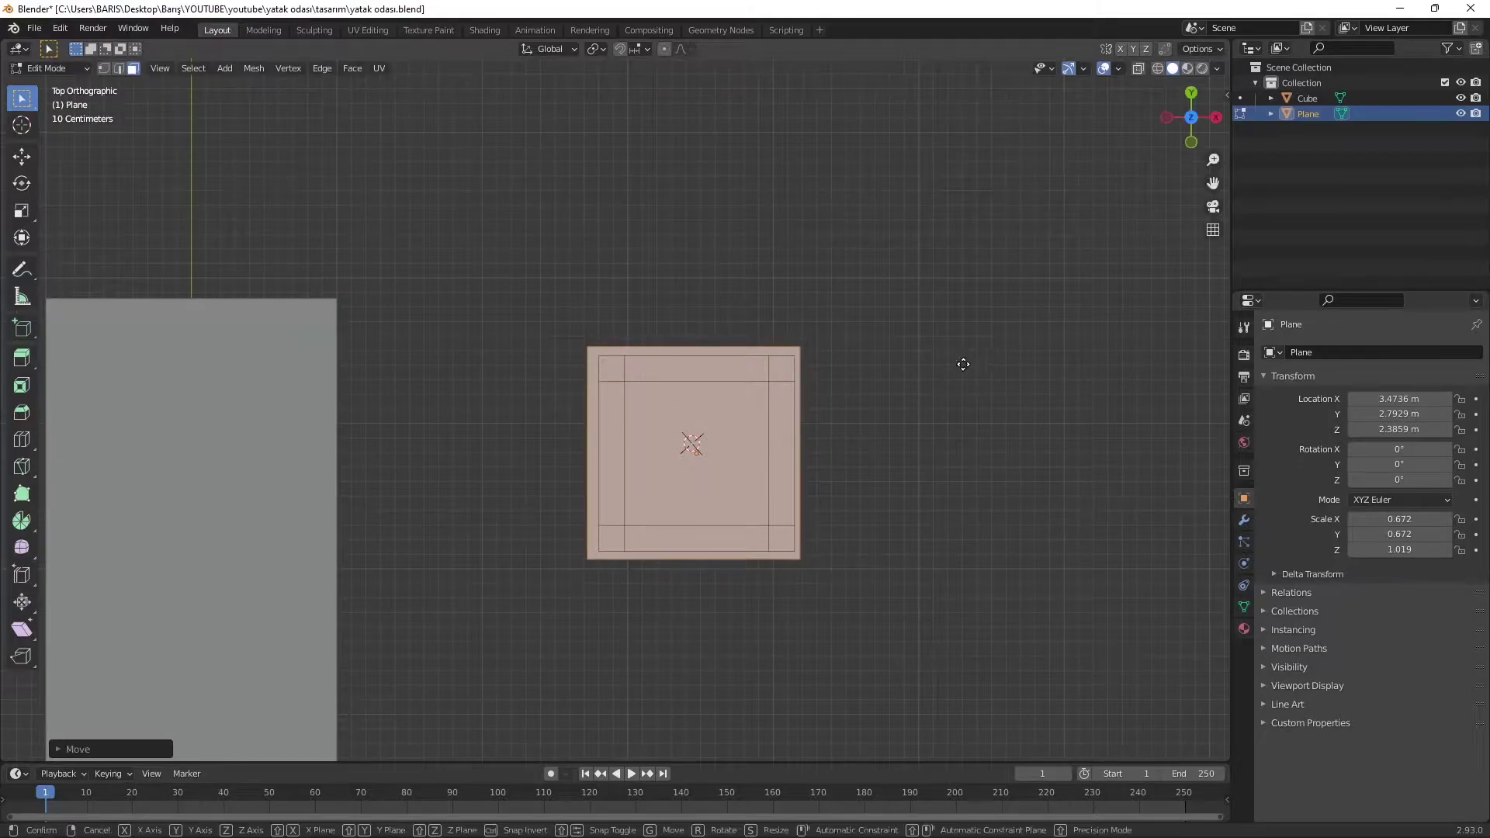
{"action": "mouse_move", "coordinate": [965, 376]}
{"action": "middle_mouse_down"}
{"action": "mouse_move", "coordinate": [801, 372]}
{"action": "mouse_move", "coordinate": [893, 419]}
{"action": "mouse_move", "coordinate": [1024, 449]}
{"action": "middle_mouse_up"}
{"action": "left_click", "coordinate": [739, 403]}
{"action": "key", "text": "ctrl+l"}
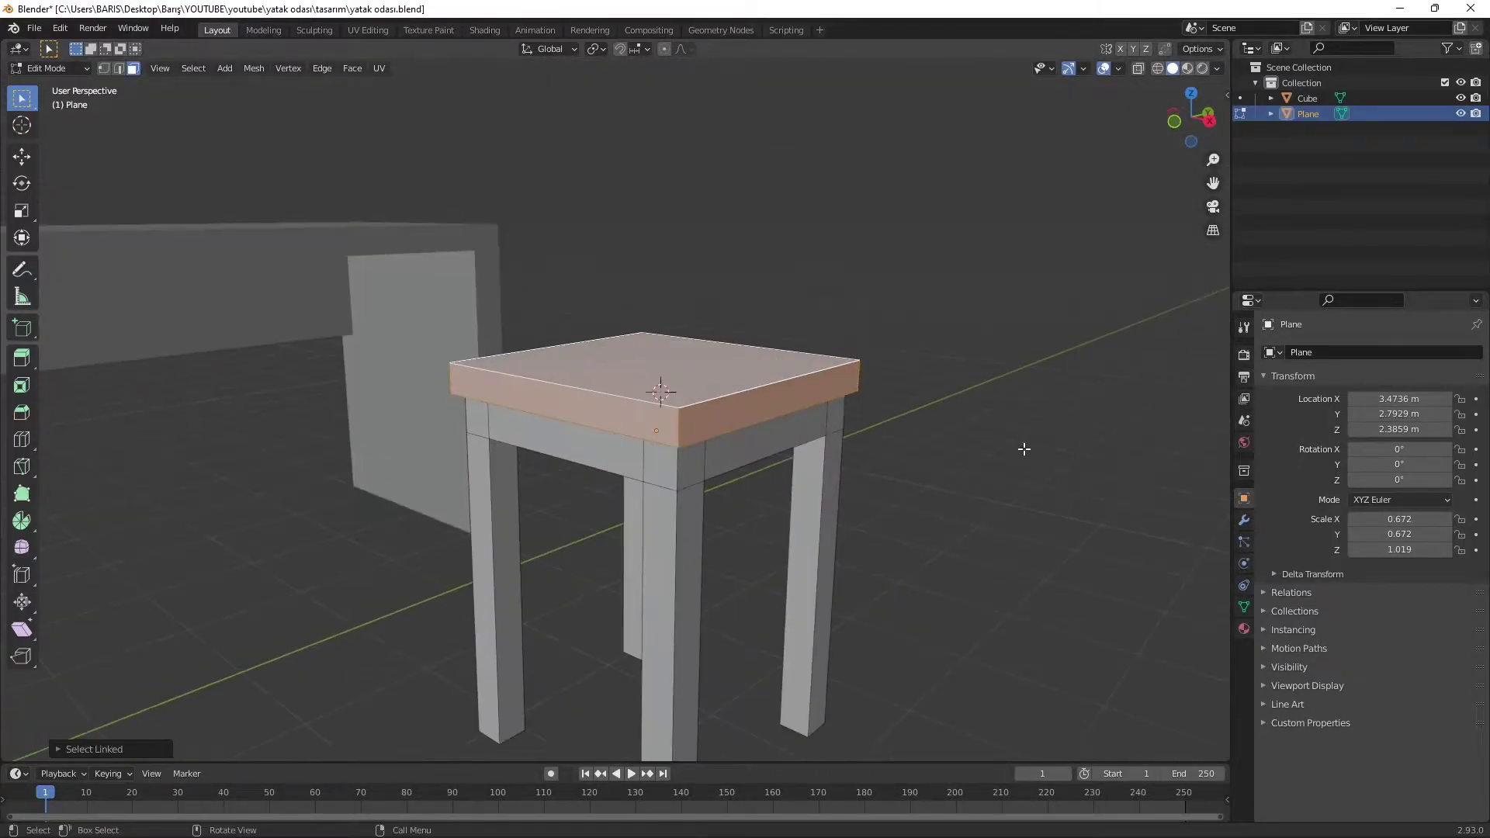
{"action": "key", "text": "ctrl+b"}
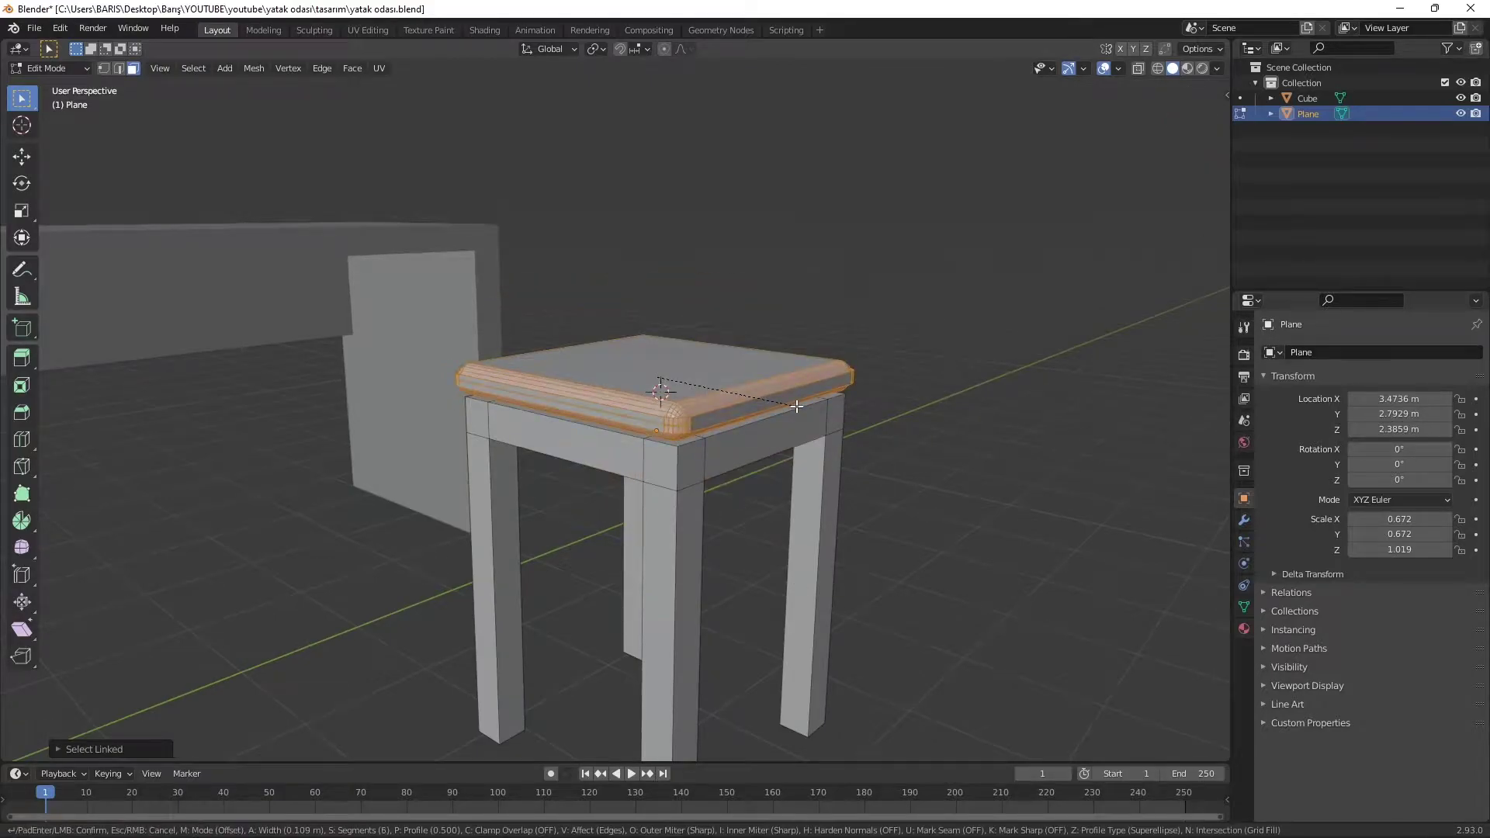
{"action": "key", "text": "ctrl+z"}
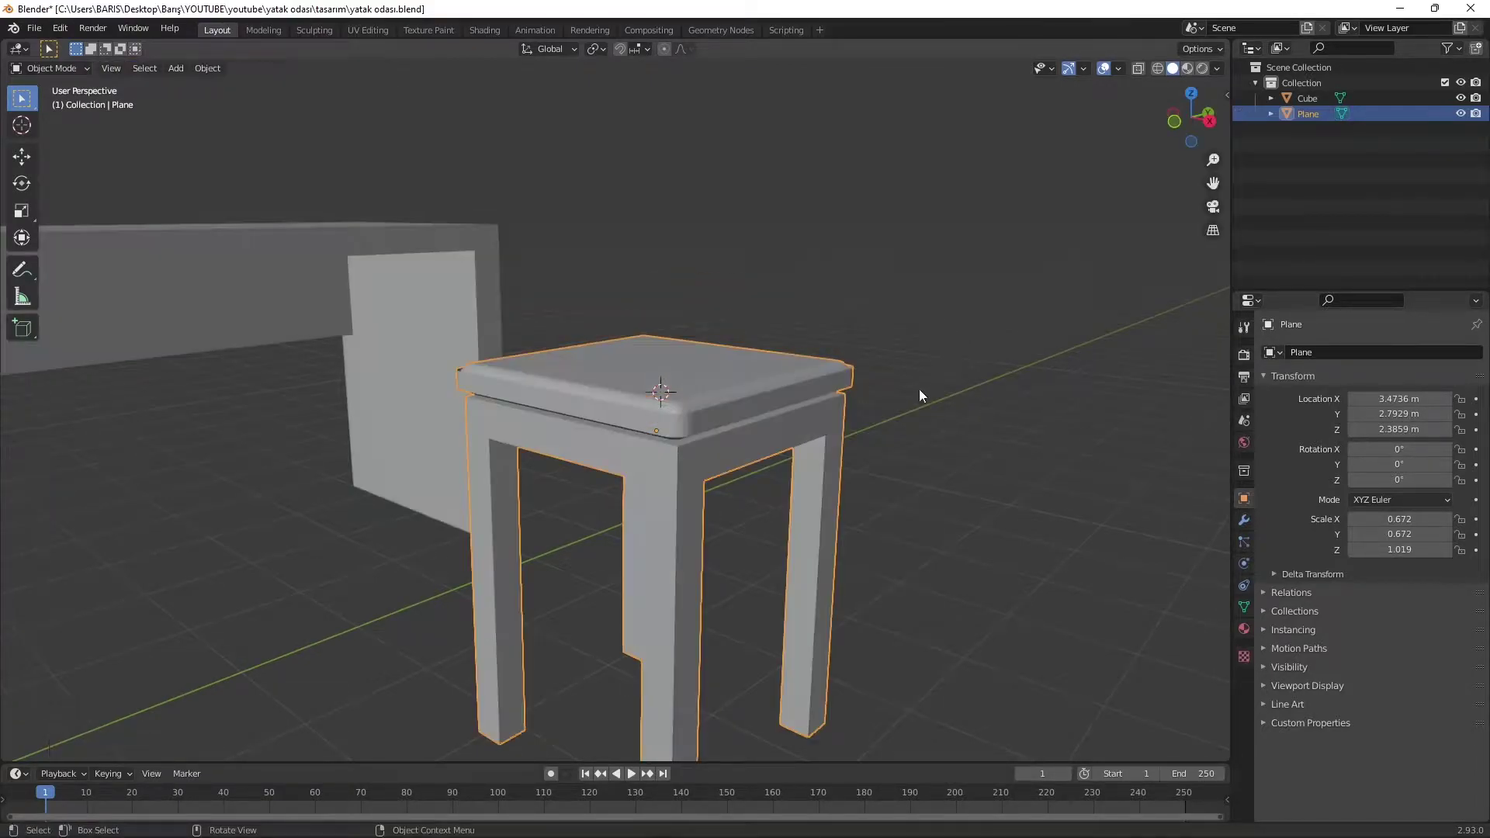
{"action": "key", "text": "ctrl+z"}
{"action": "key", "text": "ctrl+z"}
{"action": "key", "text": "ctrl+z"}
{"action": "key", "text": "ctrl+z"}
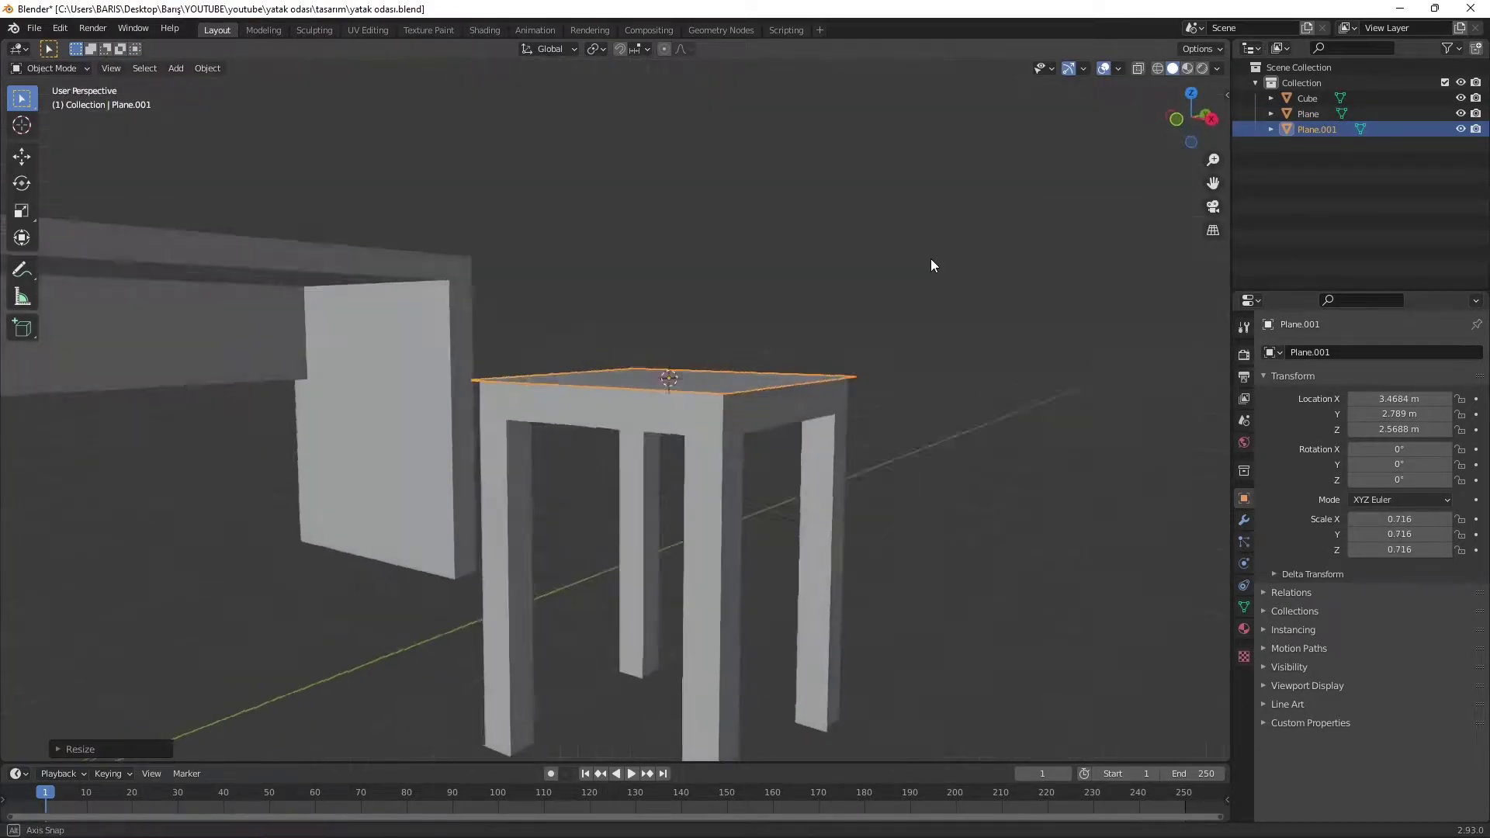
- Extrude the separate top into a thick rounded seat and hide it
{"action": "middle_click_drag", "start_coordinate": [1005, 303], "coordinate": [842, 413]}
{"action": "key", "text": "e"}
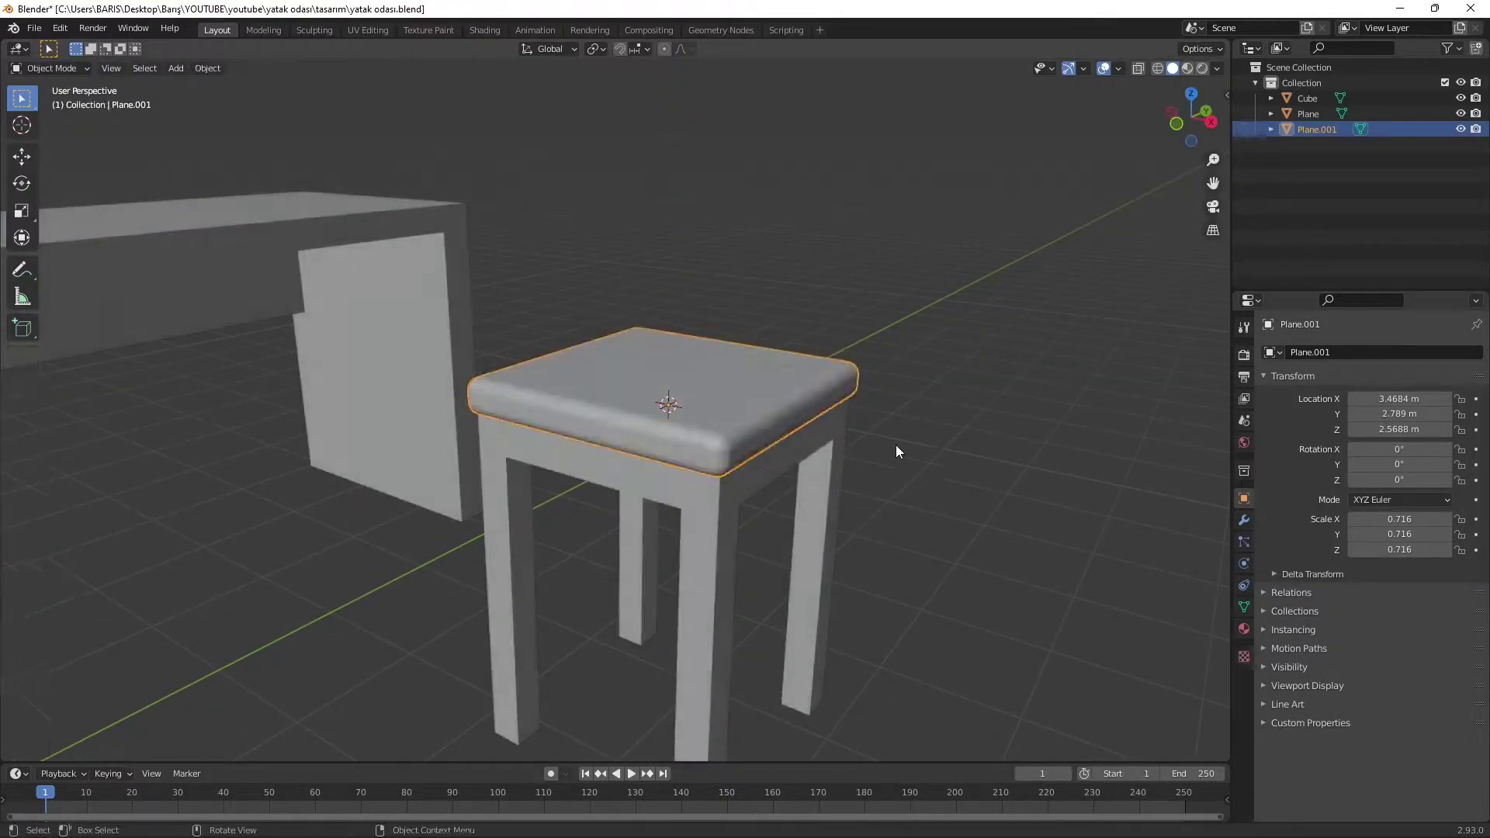
{"action": "scroll", "coordinate": [896, 445], "scroll_direction": "up", "scroll_amount": 3}
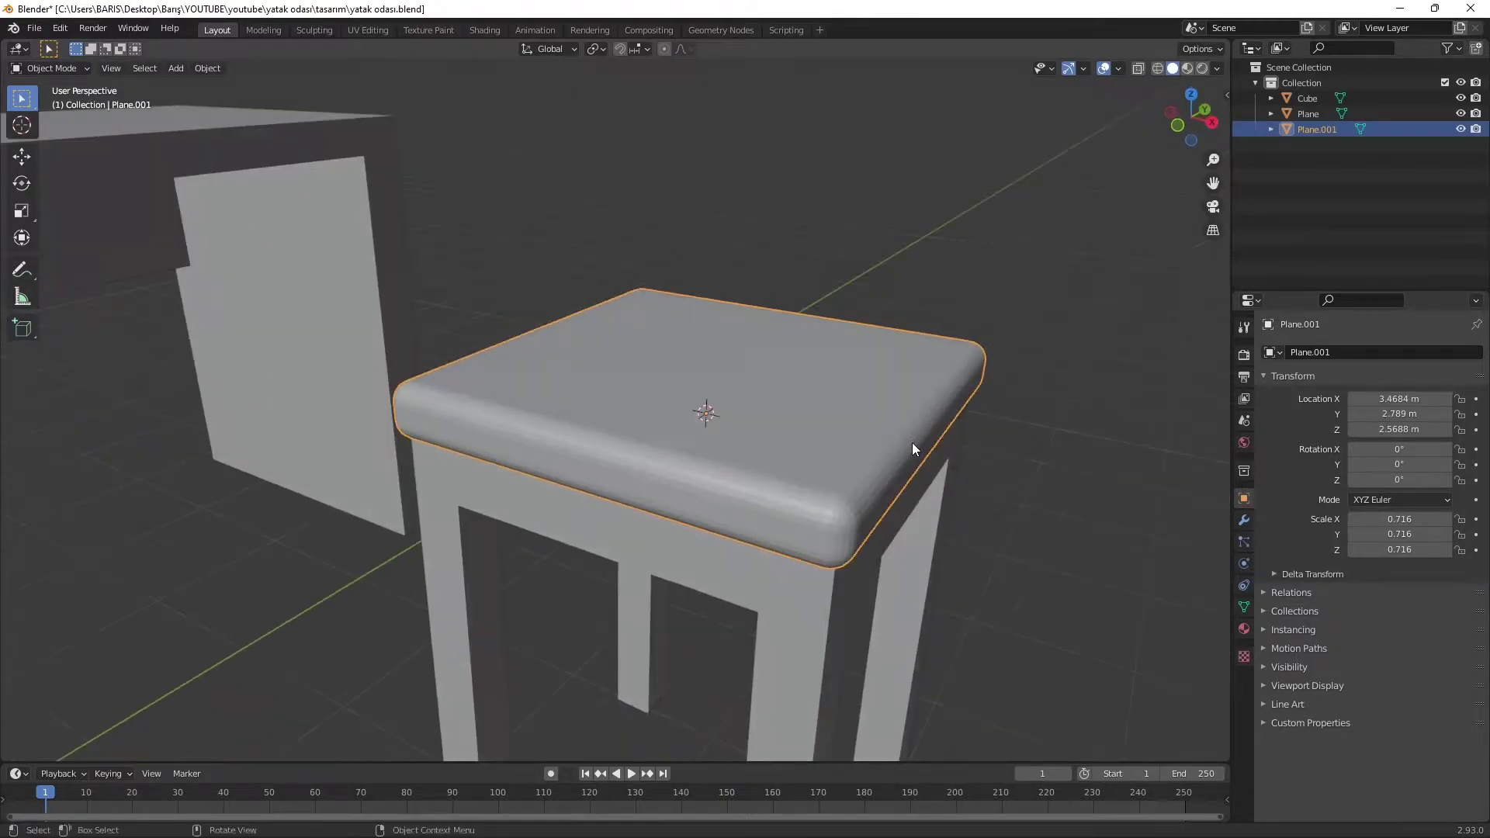
{"action": "scroll", "coordinate": [911, 442], "scroll_direction": "up", "scroll_amount": 1}
{"action": "key", "text": "h"}
- Extrude two back corner faces of the stool up into short posts, then unhide the seat
{"action": "left_click", "coordinate": [737, 562]}
{"action": "key", "text": "KP_7"}
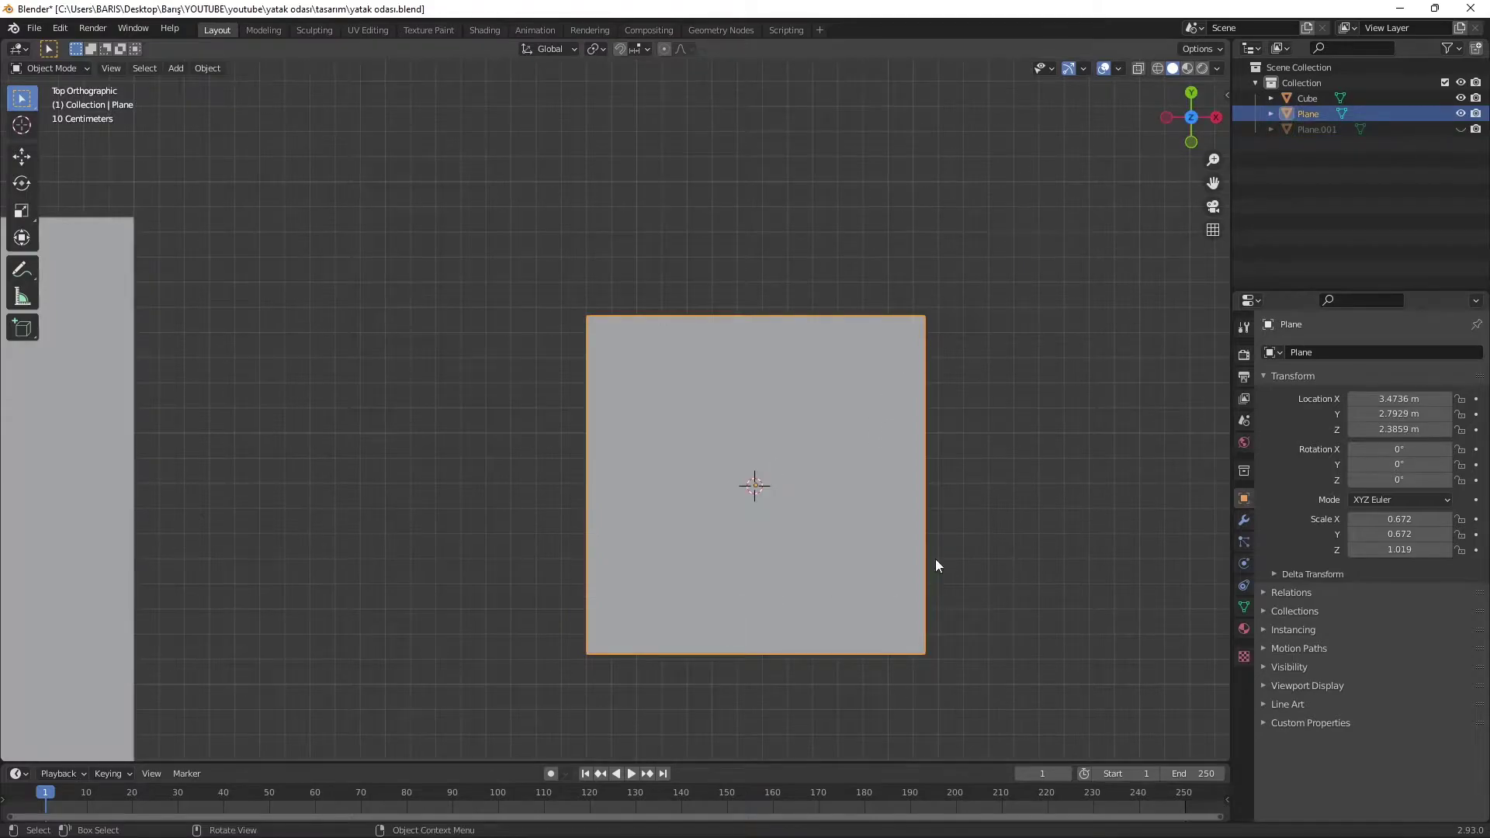
{"action": "key", "text": "Tab"}
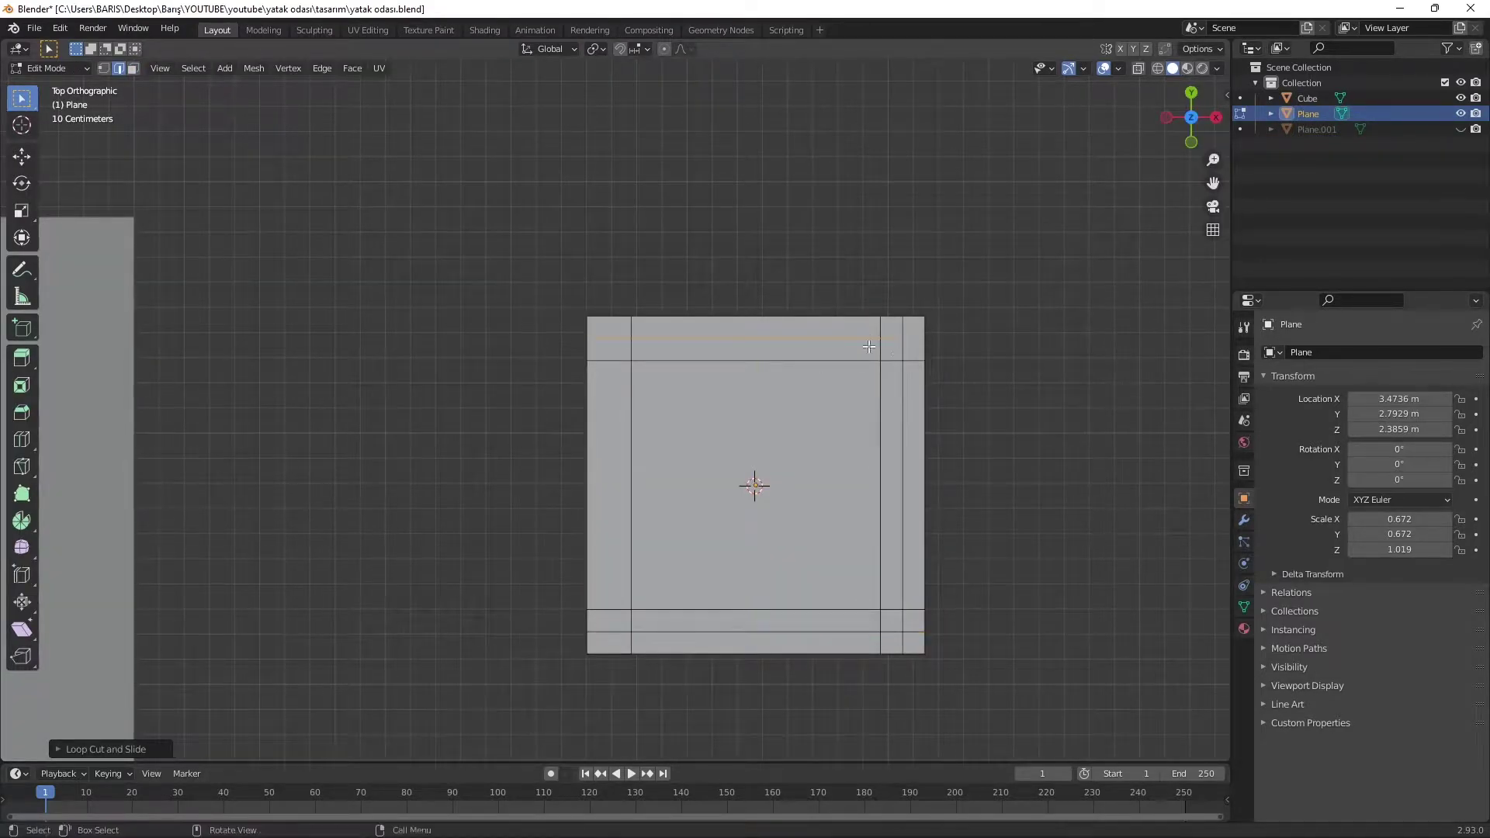
{"action": "middle_click_drag", "start_coordinate": [869, 347], "coordinate": [900, 294]}
{"action": "key", "text": "KP_1"}
{"action": "key", "text": "e"}
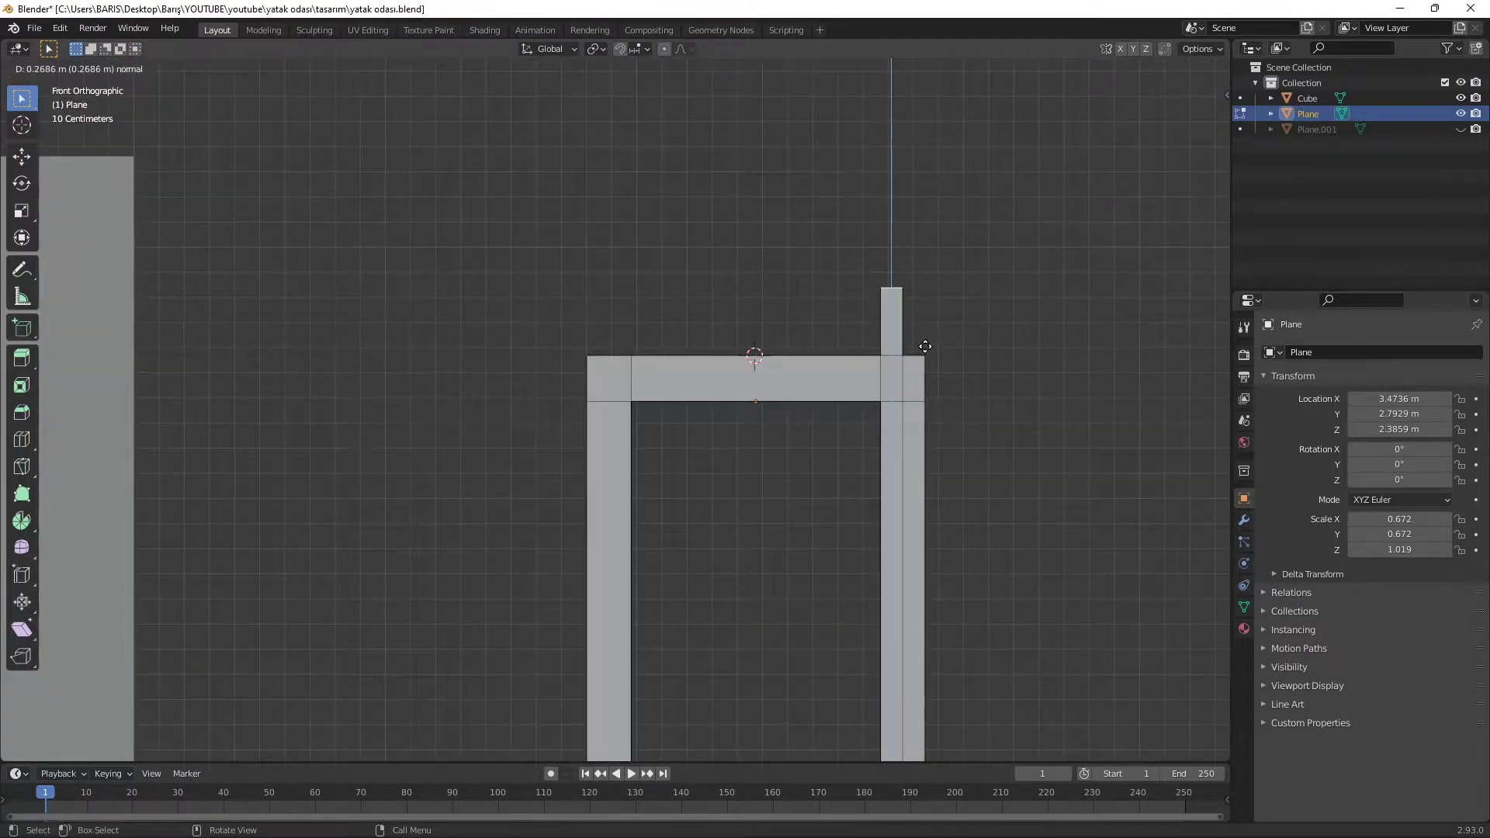
{"action": "left_click", "coordinate": [925, 346]}
{"action": "middle_click_drag", "start_coordinate": [925, 346], "coordinate": [818, 393]}
{"action": "key", "text": "alt+h"}
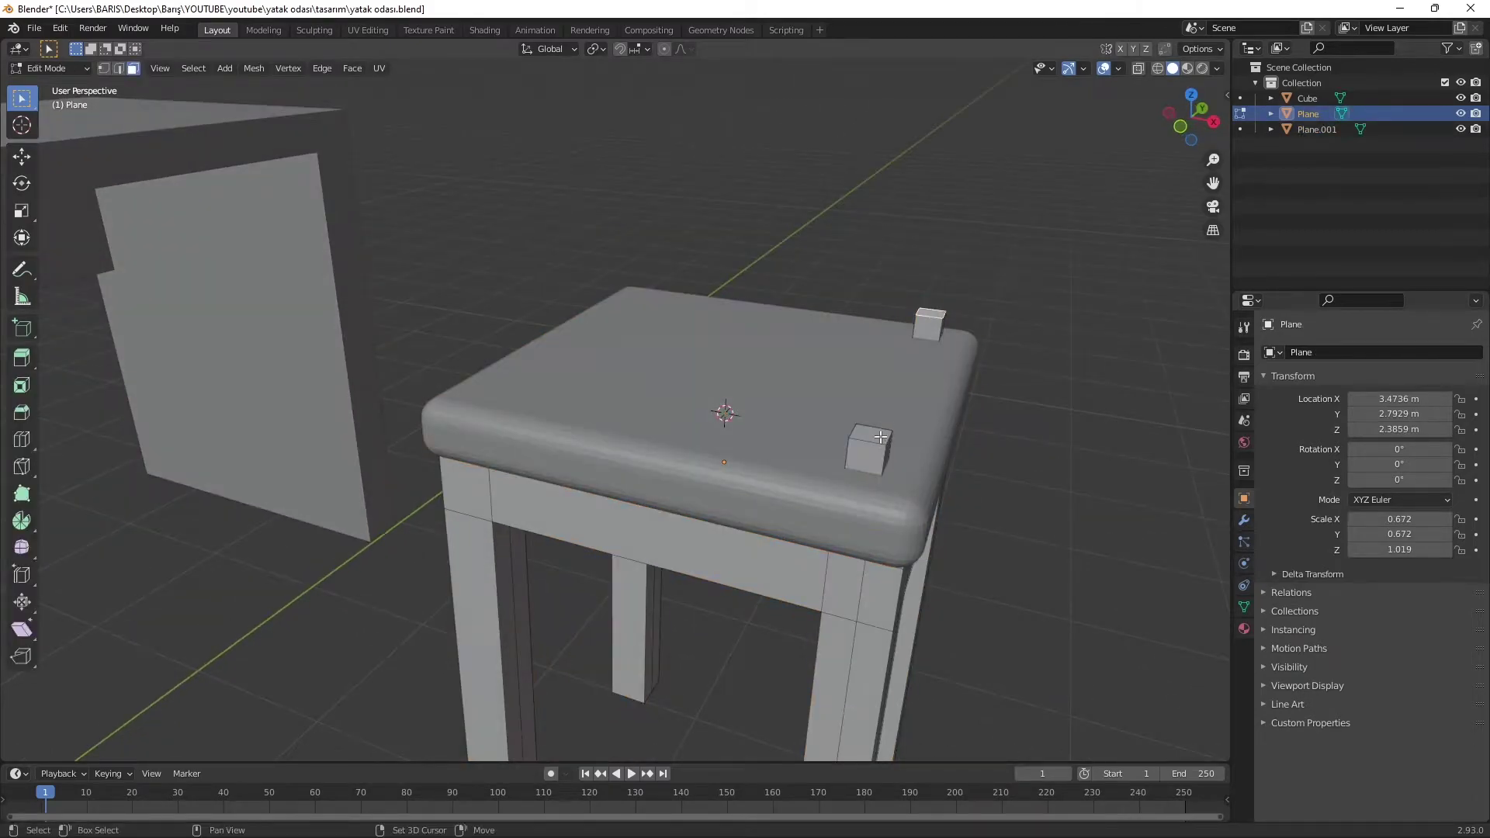
- Duplicate the seat, rotate the copy 90° about Y and raise it as a backrest
{"action": "left_click", "coordinate": [899, 426]}
{"action": "key", "text": "Tab"}
{"action": "left_click", "coordinate": [804, 459]}
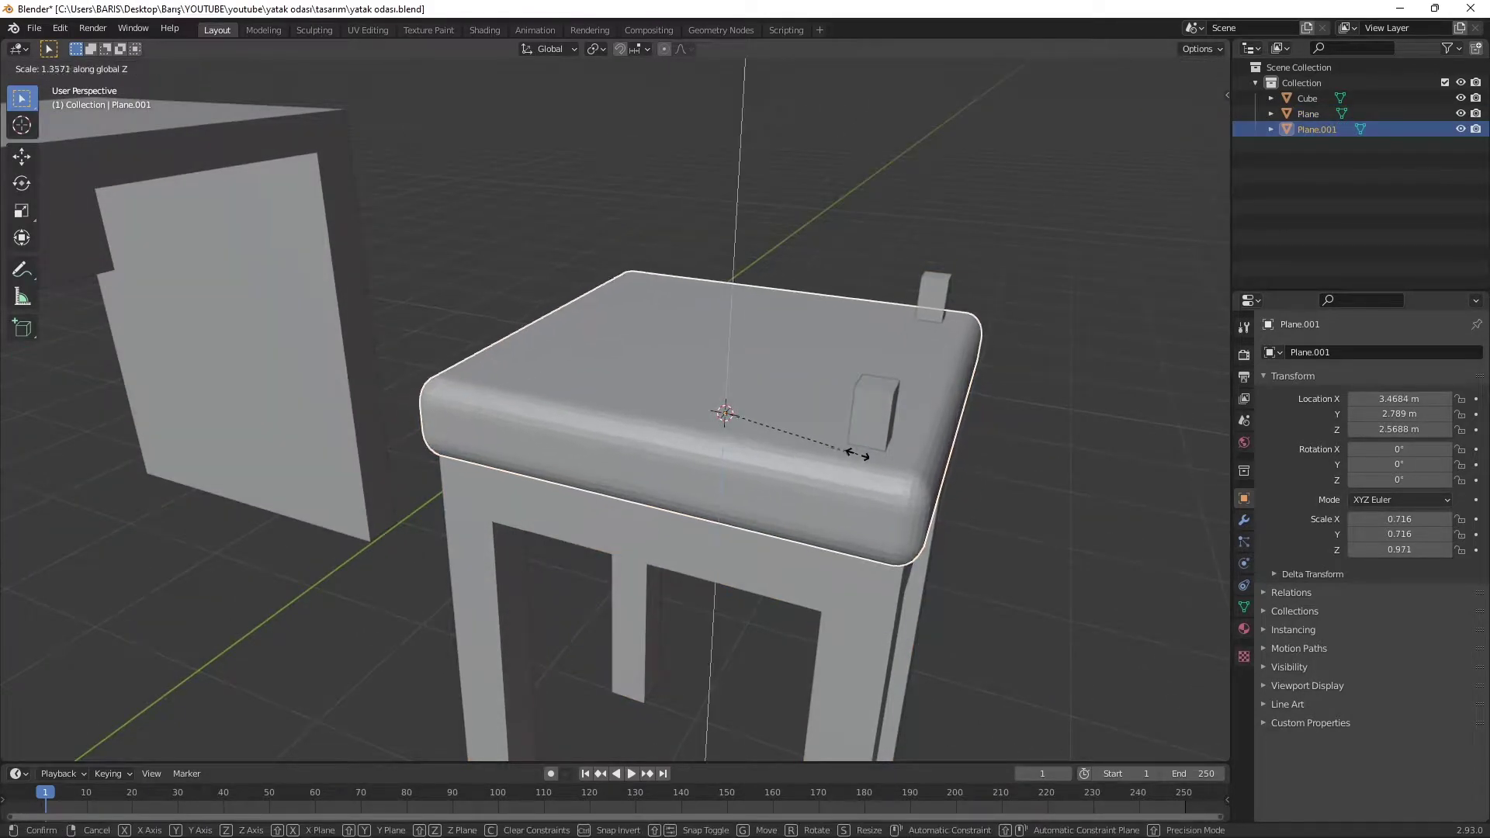
{"action": "key", "text": "shift+d"}
{"action": "key", "text": "r"}
{"action": "key", "text": "y"}
{"action": "key", "text": "9"}
{"action": "key", "text": "0"}
{"action": "key", "text": "Return"}
{"action": "key", "text": "KP_1"}
{"action": "key", "text": "g"}
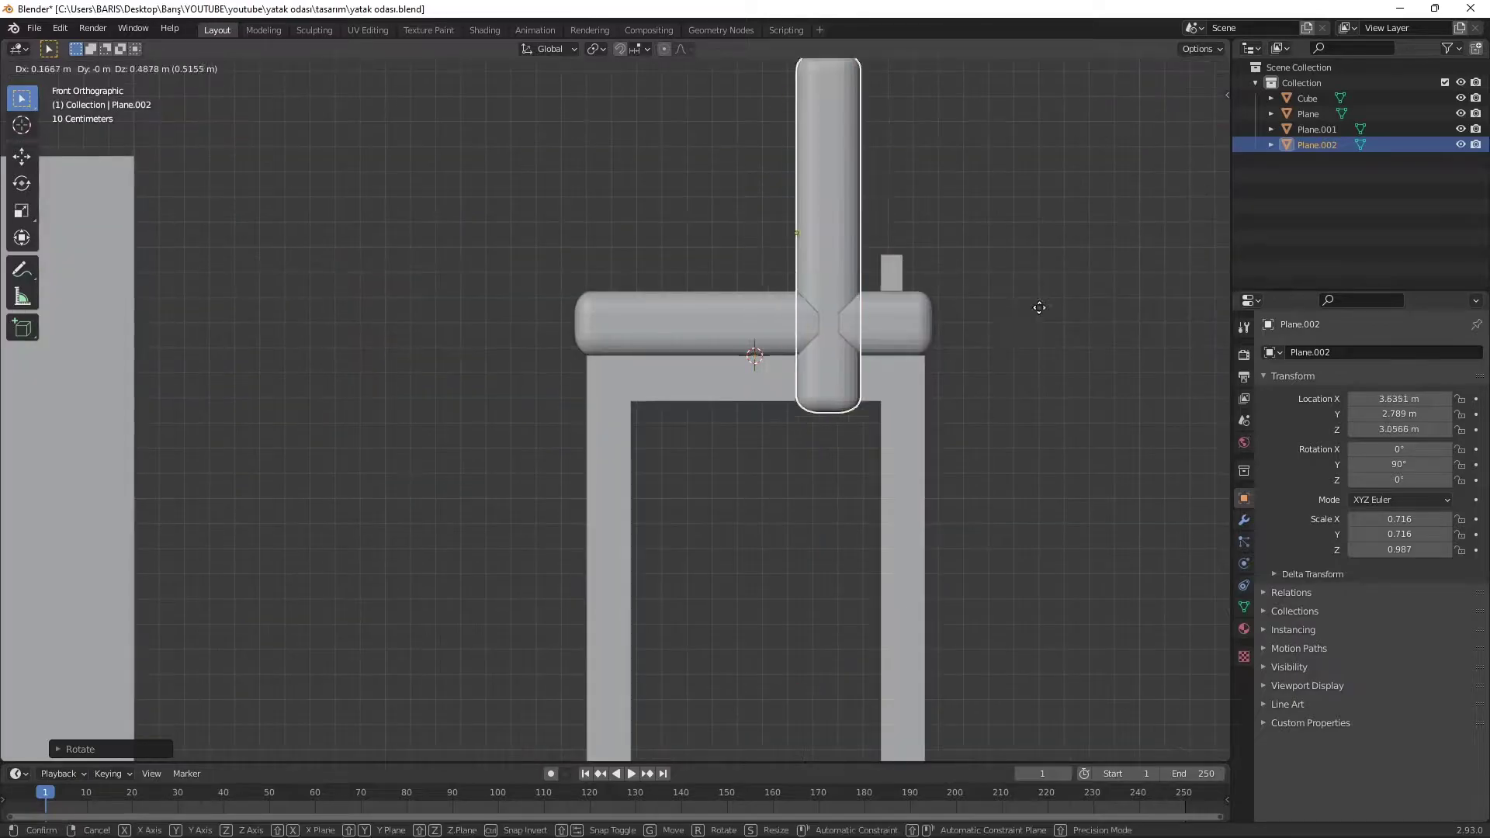
{"action": "left_click", "coordinate": [1037, 306]}
{"action": "middle_click_drag", "start_coordinate": [1038, 306], "coordinate": [953, 291]}
{"action": "scroll", "coordinate": [953, 291], "scroll_direction": "down", "scroll_amount": 5}
- Resize the chair legs along the Y axis
{"action": "left_click", "coordinate": [789, 420]}
{"action": "middle_click_drag", "start_coordinate": [788, 421], "coordinate": [914, 376]}
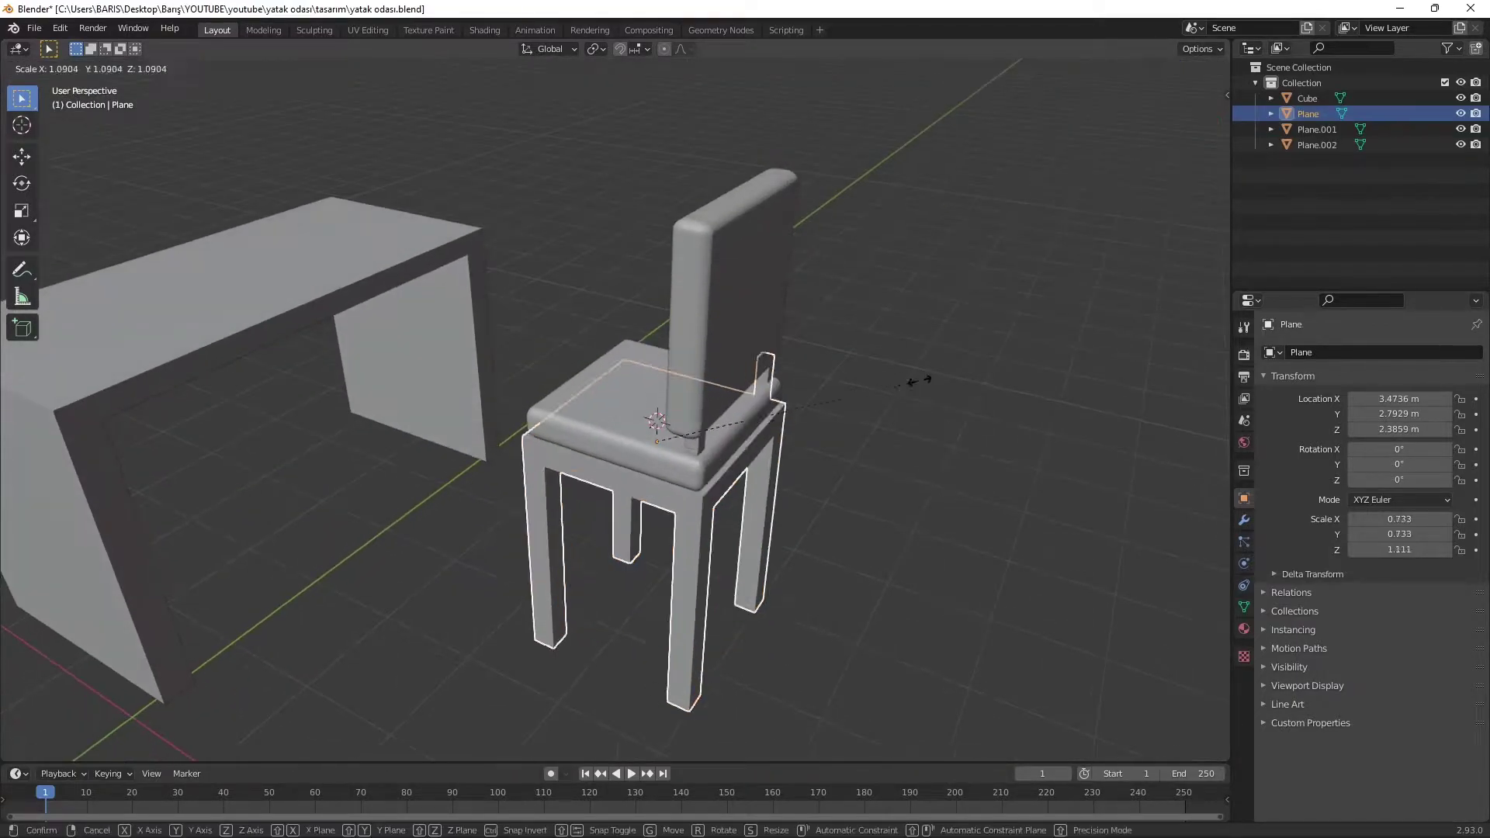
{"action": "key", "text": "s"}
{"action": "key", "text": "y"}
{"action": "left_click", "coordinate": [937, 388]}
- Resize the seat and backrest together along the X axis
{"action": "left_click", "coordinate": [710, 385], "text": "shift"}
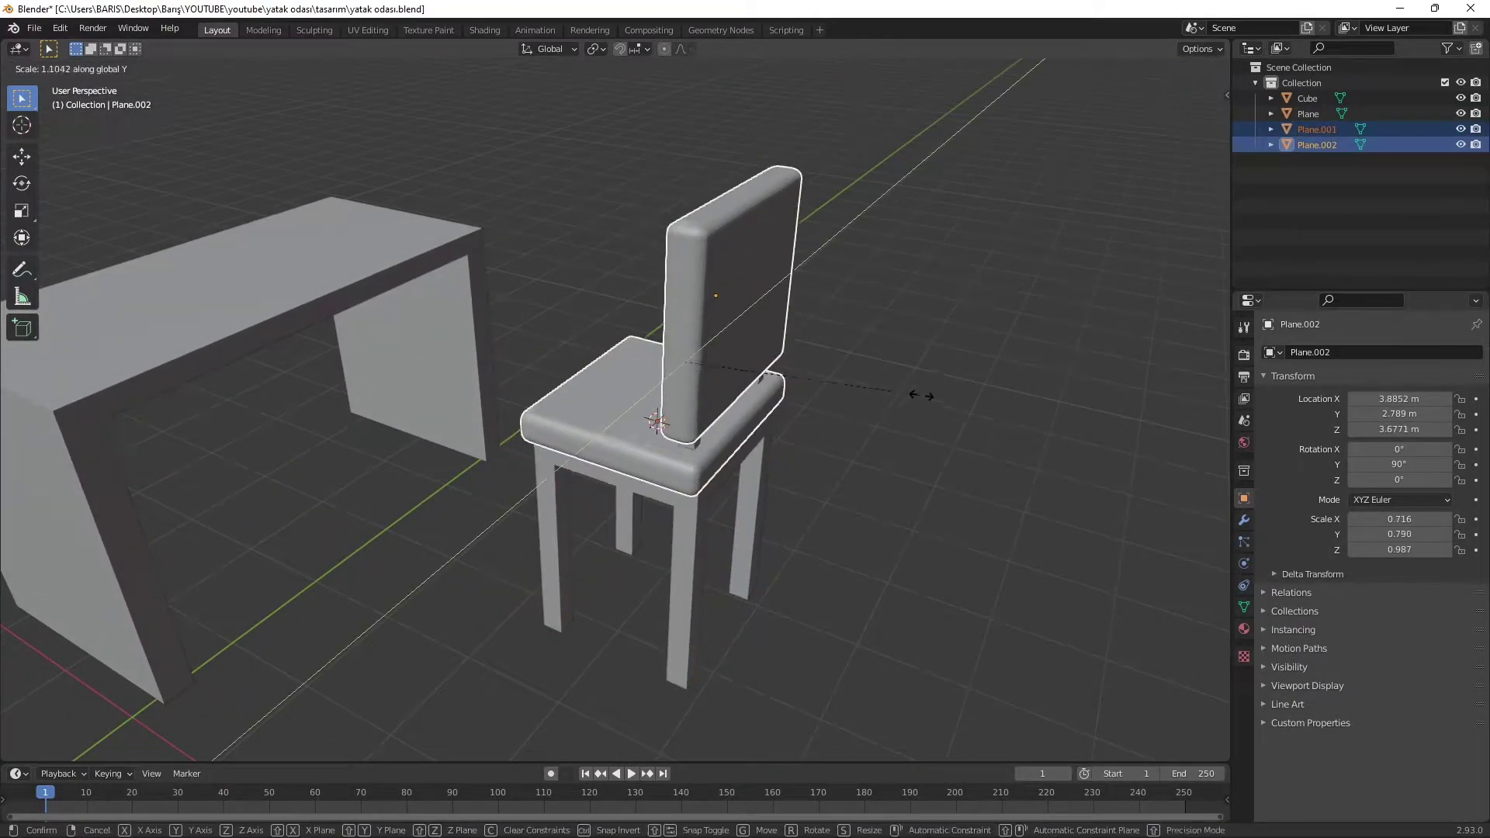
{"action": "key", "text": "s"}
{"action": "key", "text": "x"}
{"action": "left_click", "coordinate": [1070, 414]}
{"action": "mouse_move", "coordinate": [1071, 414]}
{"action": "middle_mouse_down"}
{"action": "mouse_move", "coordinate": [747, 363]}
{"action": "mouse_move", "coordinate": [717, 401]}
{"action": "middle_mouse_up"}
{"action": "key", "text": "Tab"}
{"action": "left_click", "coordinate": [824, 320]}
{"action": "scroll", "coordinate": [779, 365], "scroll_direction": "down", "scroll_amount": 3}
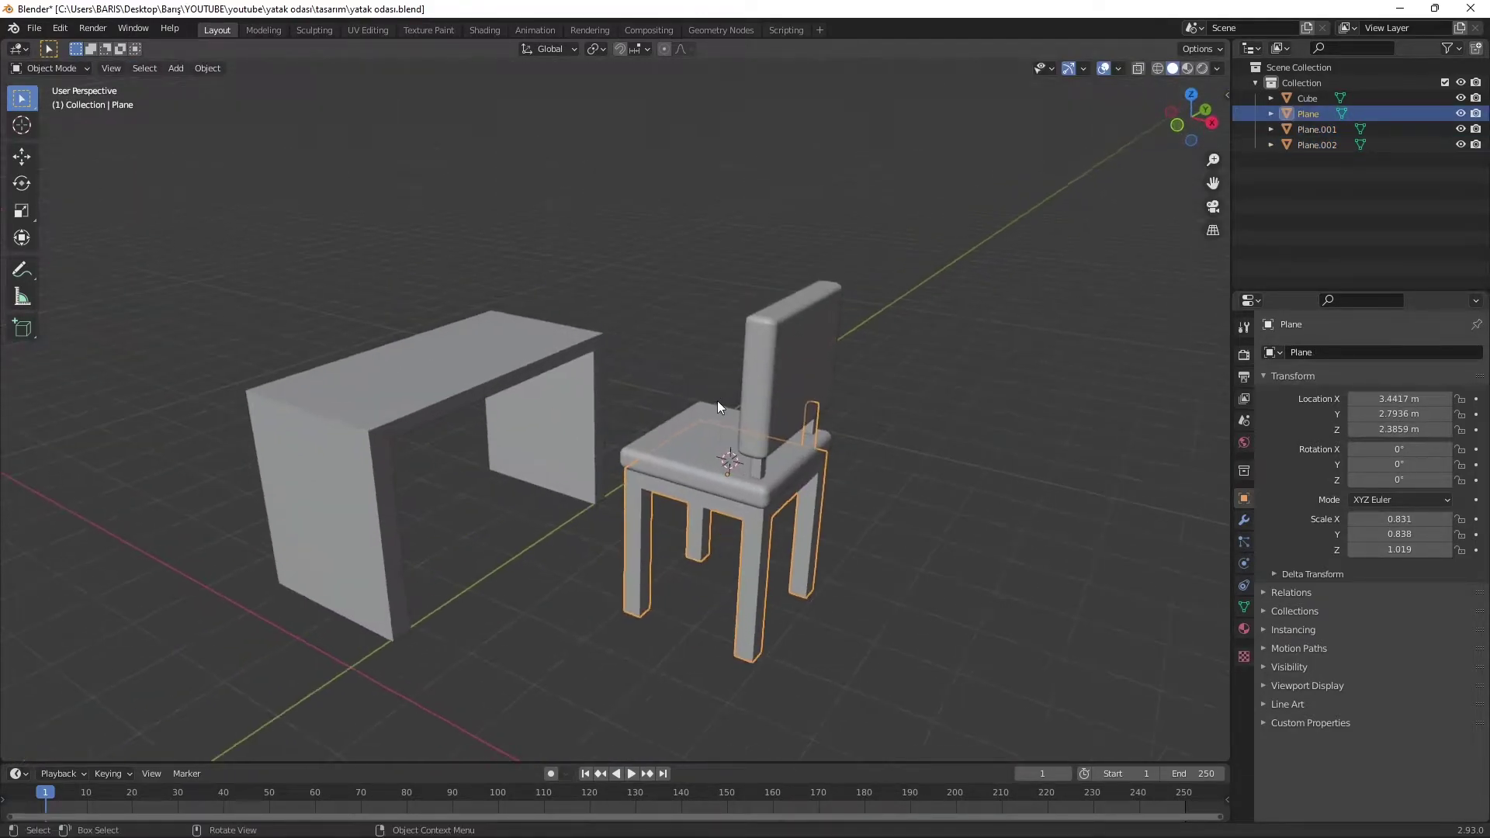
- Rotate the whole chair so it sits at an angle beside the desk
{"action": "key", "text": "KP_1"}
{"action": "middle_click_drag", "start_coordinate": [925, 524], "coordinate": [695, 629]}
{"action": "key", "text": "r"}
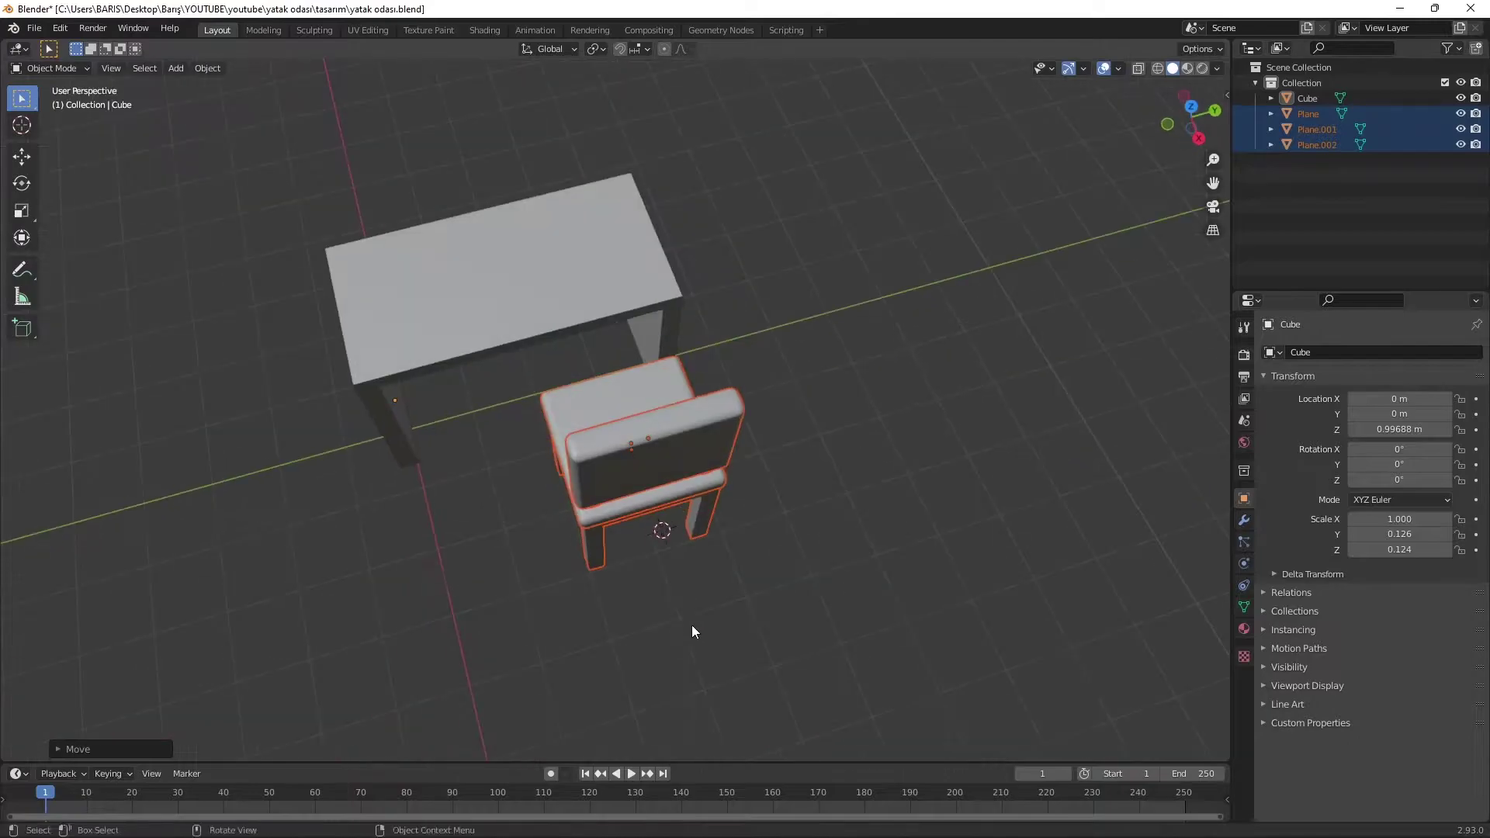
{"action": "left_click", "coordinate": [897, 531]}
{"action": "key", "text": "KP_7"}
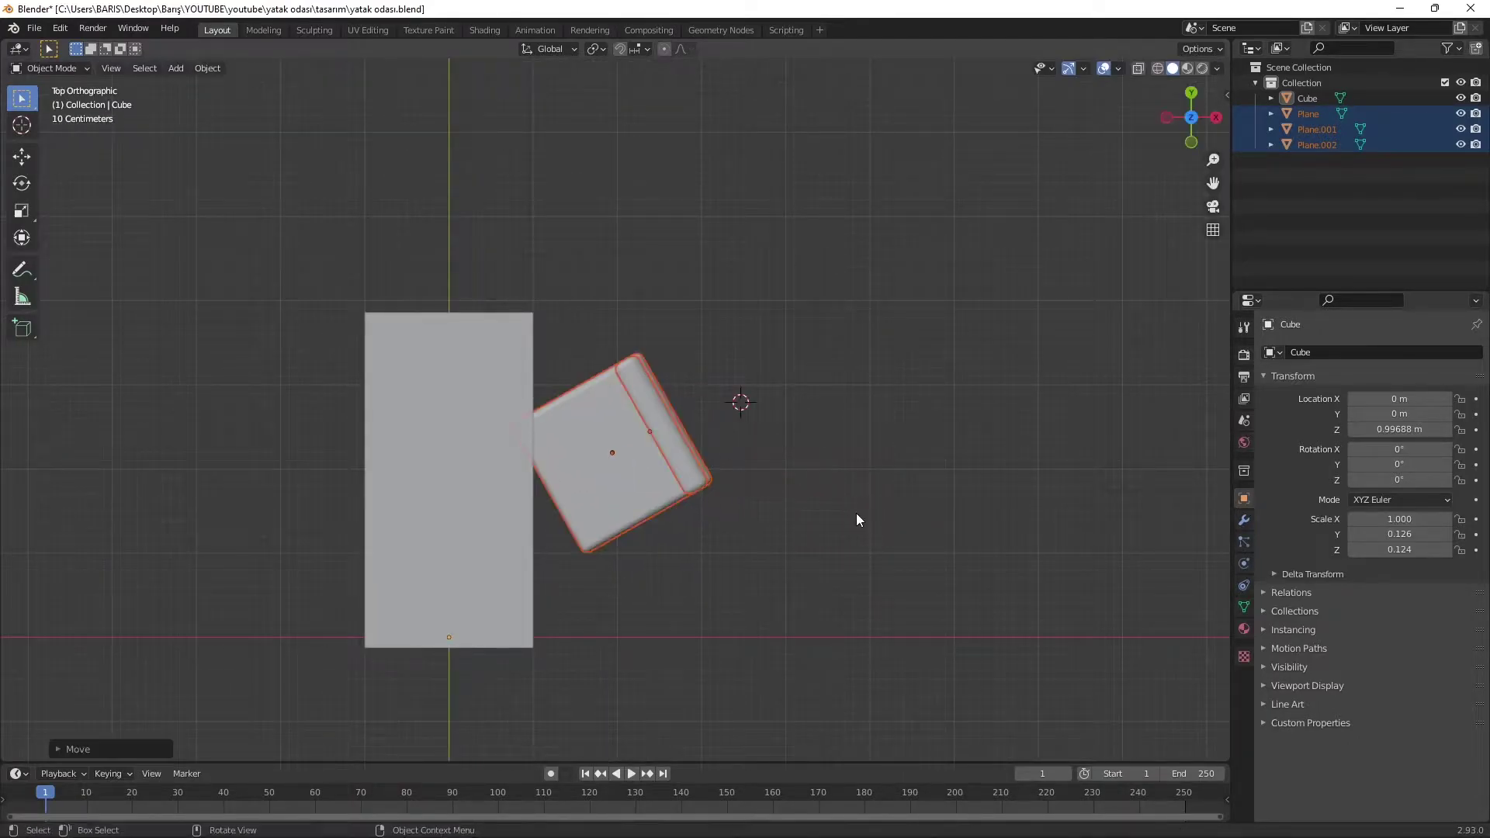
{"action": "mouse_move", "coordinate": [855, 514]}
{"action": "middle_mouse_down"}
{"action": "mouse_move", "coordinate": [716, 356]}
{"action": "mouse_move", "coordinate": [921, 366]}
{"action": "mouse_move", "coordinate": [821, 399]}
{"action": "mouse_move", "coordinate": [756, 399]}
{"action": "mouse_move", "coordinate": [829, 611]}
{"action": "middle_mouse_up"}
{"action": "scroll", "coordinate": [798, 343], "scroll_direction": "up", "scroll_amount": 3}
{"action": "key", "text": "KP_1"}
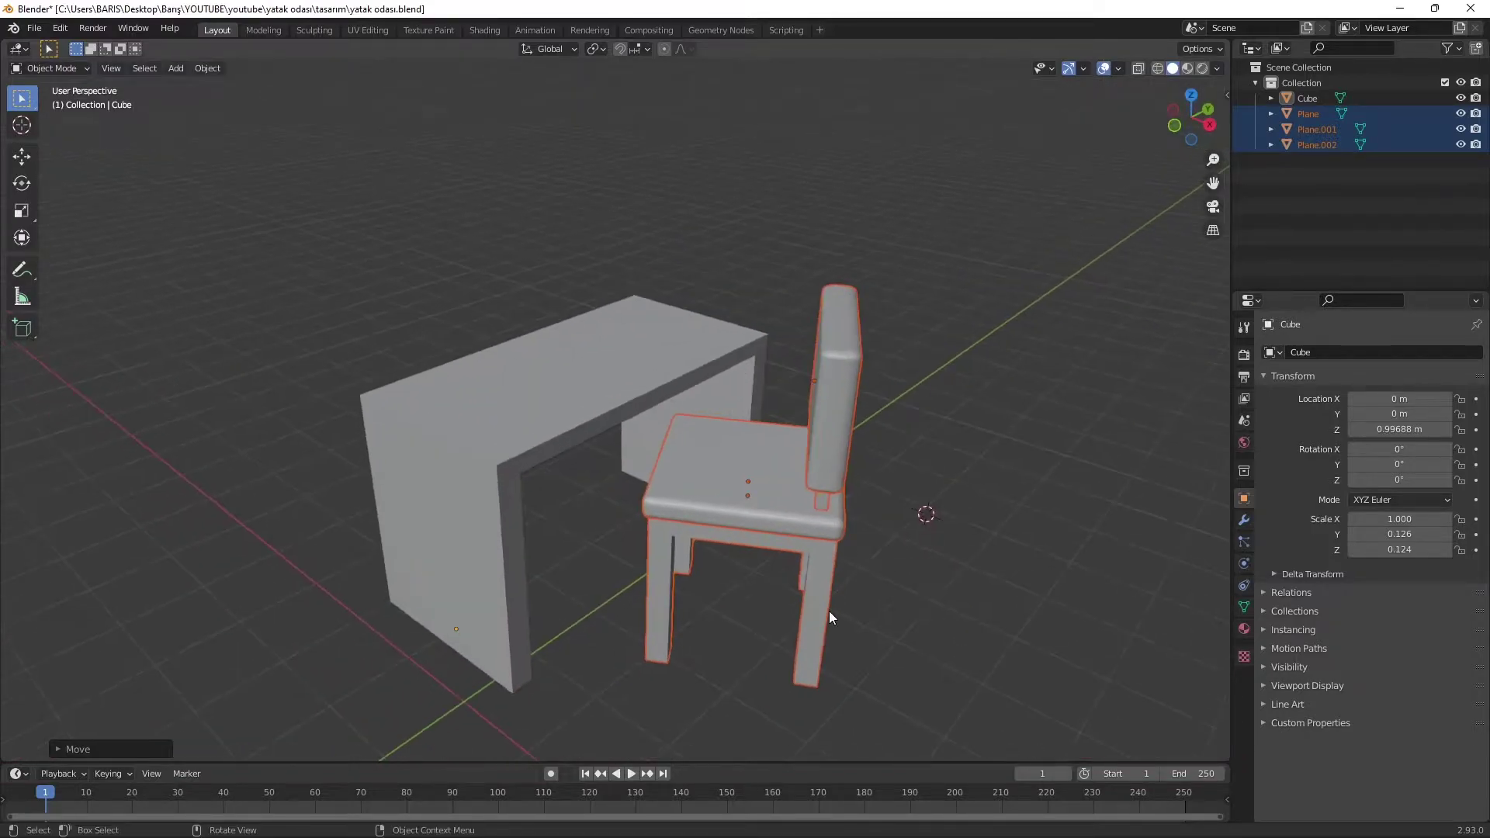
- Resize the chair legs
{"action": "left_click", "coordinate": [829, 611]}
{"action": "key", "text": "s"}
{"action": "left_click", "coordinate": [1023, 565]}
{"action": "middle_click_drag", "start_coordinate": [1023, 565], "coordinate": [976, 494]}
{"action": "key", "text": "KP_1"}
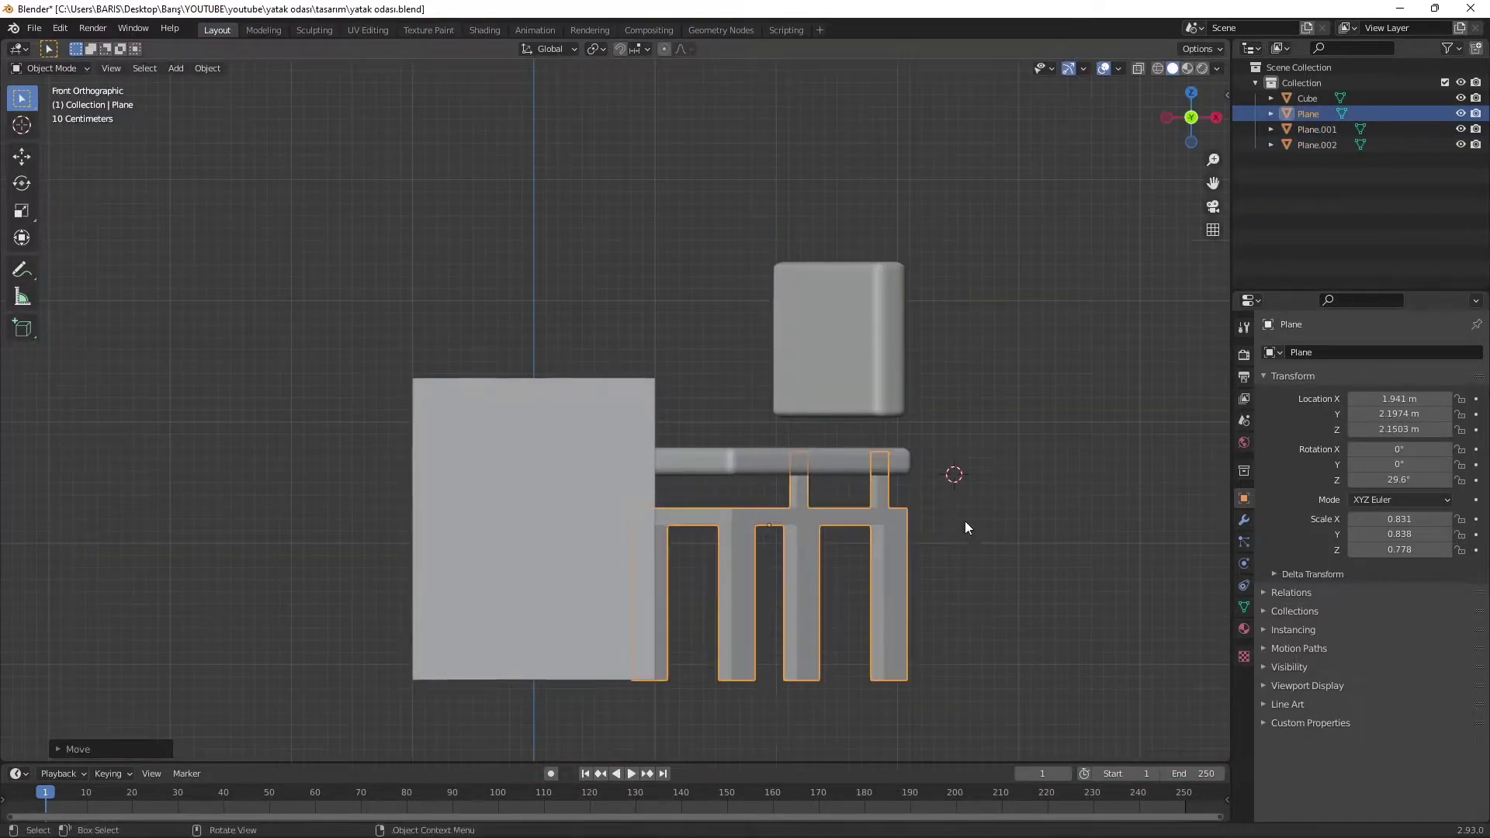
- Raise the chair seat slightly along Z
{"action": "left_click", "coordinate": [900, 490]}
{"action": "key", "text": "g"}
{"action": "key", "text": "z"}
{"action": "left_click", "coordinate": [1162, 483]}
{"action": "left_click", "coordinate": [838, 342]}
{"action": "mouse_move", "coordinate": [838, 342]}
{"action": "middle_mouse_down"}
{"action": "mouse_move", "coordinate": [948, 444]}
{"action": "mouse_move", "coordinate": [1132, 432]}
{"action": "mouse_move", "coordinate": [984, 463]}
{"action": "mouse_move", "coordinate": [801, 392]}
{"action": "mouse_move", "coordinate": [911, 325]}
{"action": "middle_mouse_up"}
- Undo the last backrest change and add a small flat plane on the desk top
{"action": "key", "text": "ctrl+z"}
{"action": "middle_click_drag", "start_coordinate": [592, 419], "coordinate": [612, 378]}
{"action": "right_click", "coordinate": [613, 378], "text": "shift"}
{"action": "key", "text": "shift+a"}
{"action": "left_click", "coordinate": [655, 377]}
{"action": "key", "text": "s"}
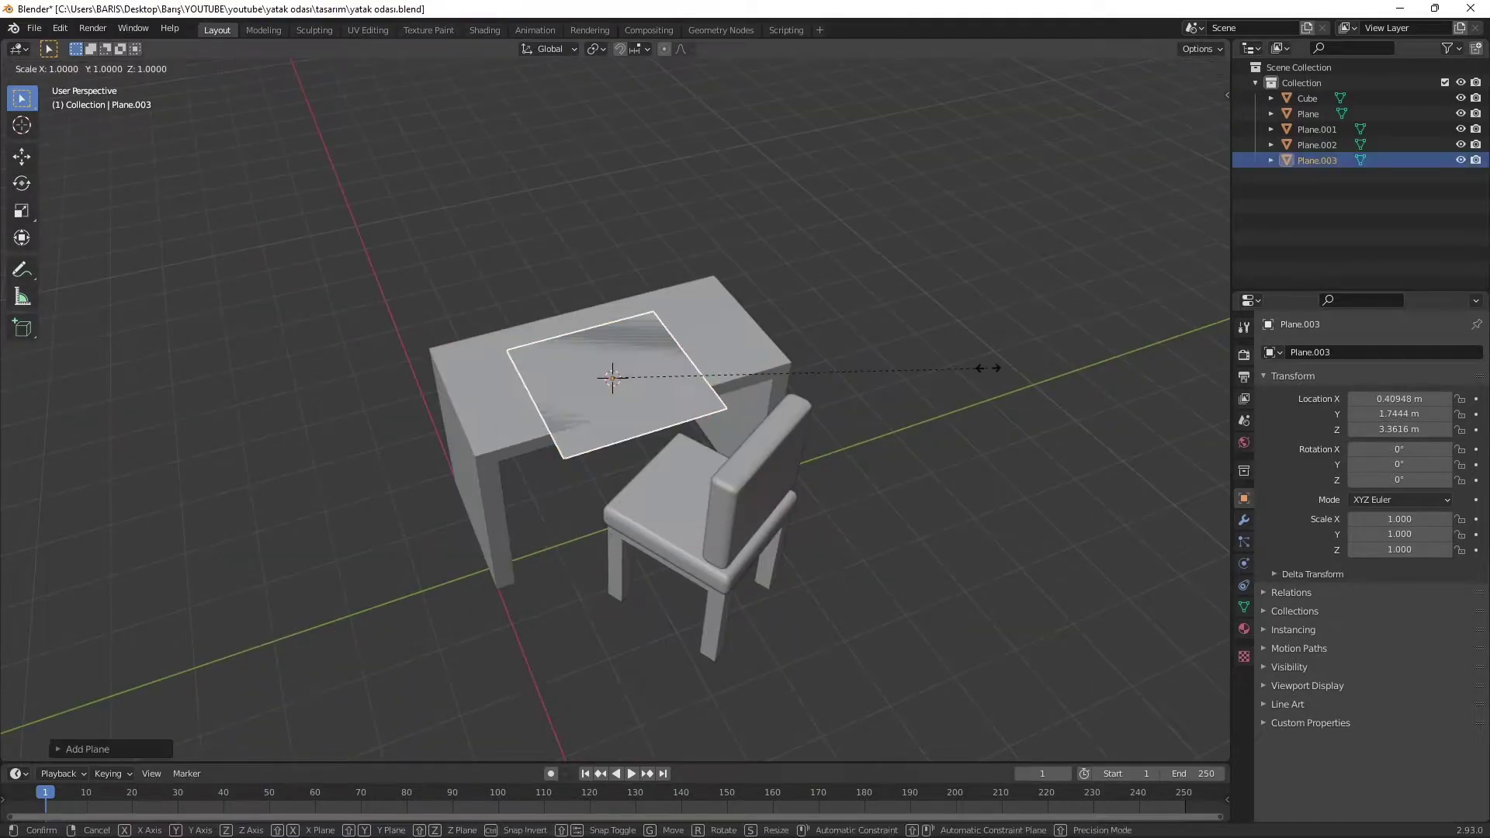
{"action": "left_click", "coordinate": [838, 371]}
{"action": "key", "text": "KP_7"}
{"action": "left_click", "coordinate": [761, 359]}
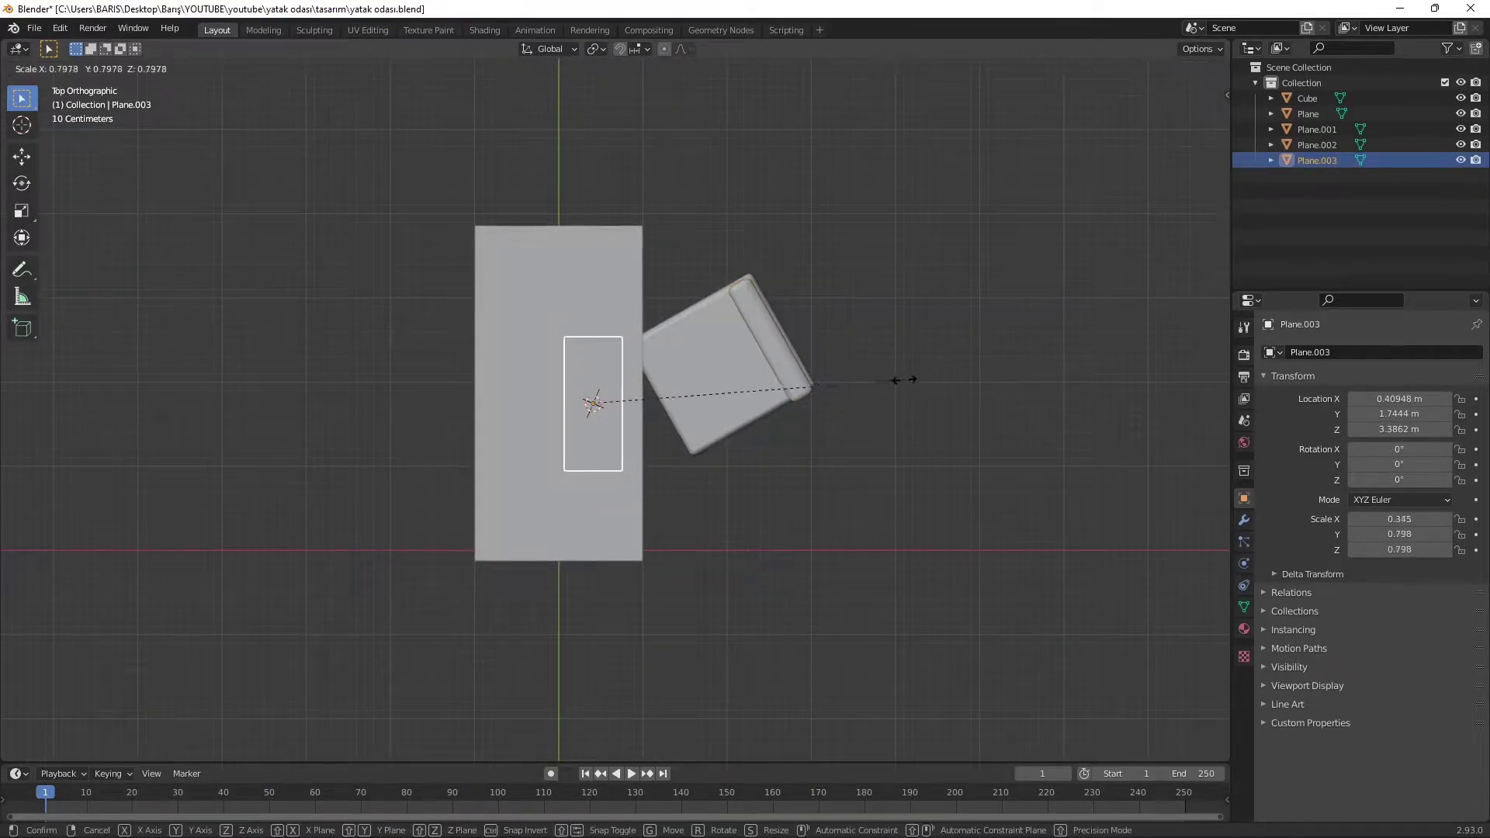
{"action": "middle_click_drag", "start_coordinate": [900, 381], "coordinate": [698, 349]}
- Extrude and bevel the plane into a thin rounded keyboard slab resting on the desk
{"action": "key", "text": "Tab"}
{"action": "scroll", "coordinate": [622, 332], "scroll_direction": "up", "scroll_amount": 5}
{"action": "key", "text": "e"}
{"action": "left_click", "coordinate": [622, 333]}
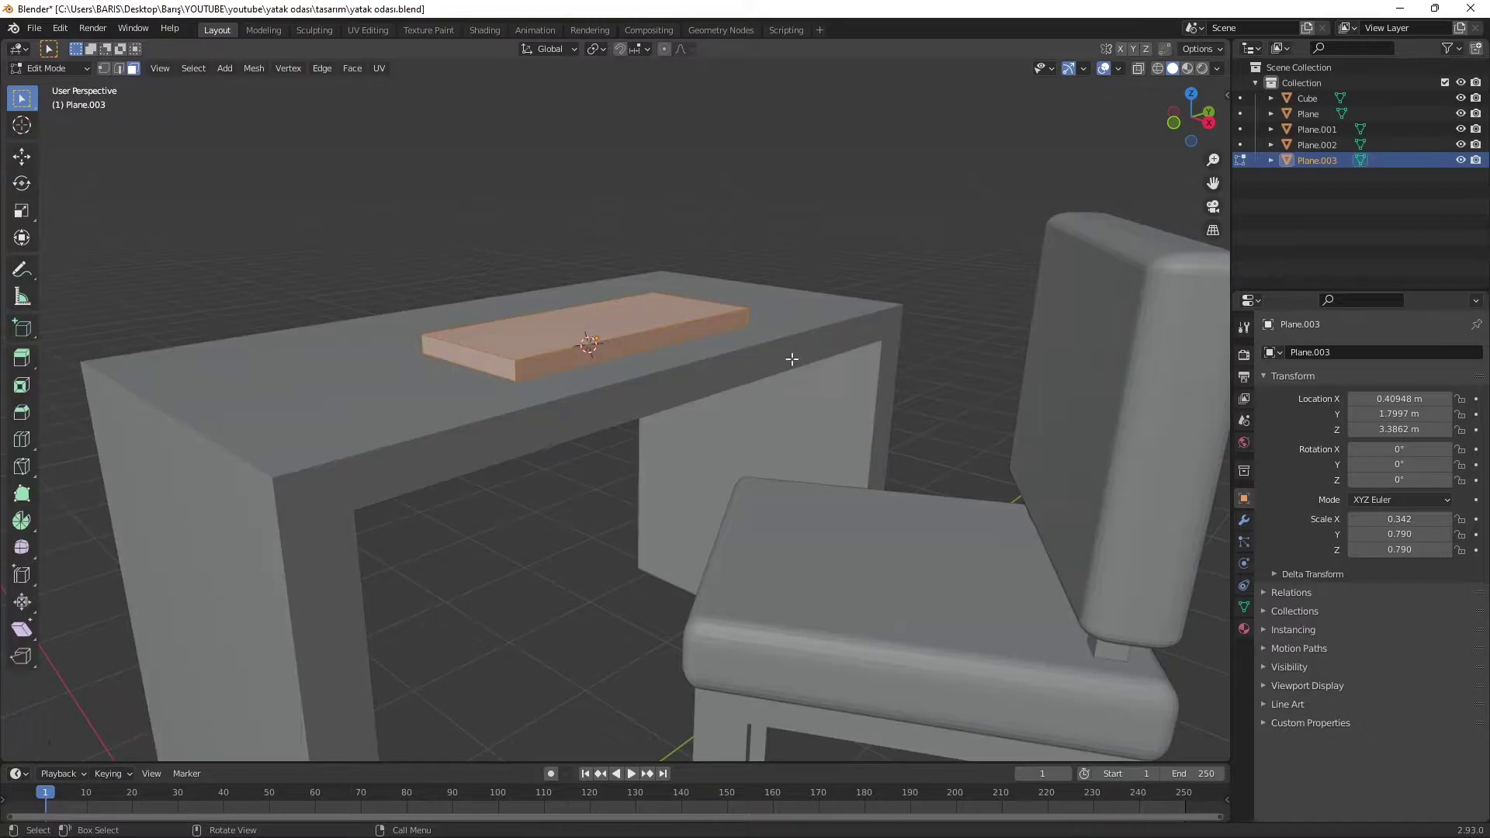
{"action": "left_click", "coordinate": [861, 367]}
{"action": "key", "text": "Tab"}
{"action": "key", "text": "g"}
{"action": "key", "text": "z"}
{"action": "mouse_move", "coordinate": [862, 367]}
{"action": "middle_mouse_down"}
{"action": "mouse_move", "coordinate": [742, 337]}
{"action": "mouse_move", "coordinate": [743, 384]}
{"action": "middle_mouse_up"}
{"action": "left_click", "coordinate": [747, 340]}
- Add a smaller plane beside the keyboard, raise it onto the desk and narrow it along Y
{"action": "key", "text": "shift+a"}
{"action": "left_click", "coordinate": [877, 352]}
{"action": "key", "text": "s"}
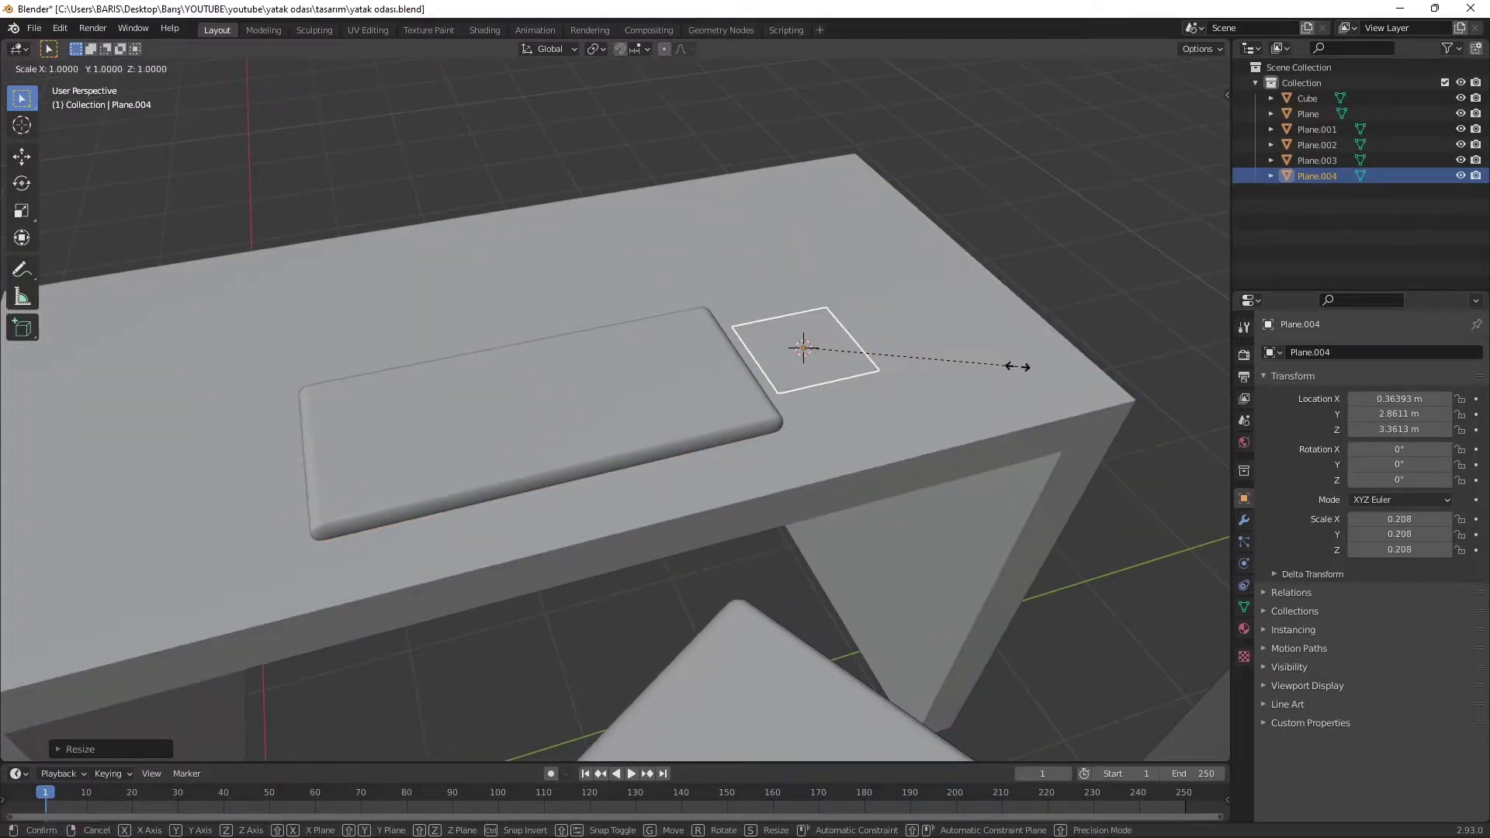
{"action": "left_click", "coordinate": [1017, 366]}
{"action": "middle_click_drag", "start_coordinate": [1016, 366], "coordinate": [771, 411]}
{"action": "key", "text": "g"}
{"action": "key", "text": "z"}
{"action": "left_click", "coordinate": [762, 360]}
{"action": "mouse_move", "coordinate": [762, 360]}
{"action": "middle_mouse_down"}
{"action": "mouse_move", "coordinate": [723, 444]}
{"action": "mouse_move", "coordinate": [1094, 470]}
{"action": "mouse_move", "coordinate": [1081, 393]}
{"action": "mouse_move", "coordinate": [939, 497]}
{"action": "middle_mouse_up"}
{"action": "key", "text": "s"}
{"action": "key", "text": "y"}
{"action": "left_click", "coordinate": [1097, 451]}
- Extrude the small pad into a thin mouse block and add an edge loop around it
{"action": "key", "text": "Tab"}
{"action": "key", "text": "e"}
{"action": "middle_click_drag", "start_coordinate": [949, 561], "coordinate": [753, 341]}
{"action": "key", "text": "ctrl+r"}
{"action": "left_click", "coordinate": [753, 341]}
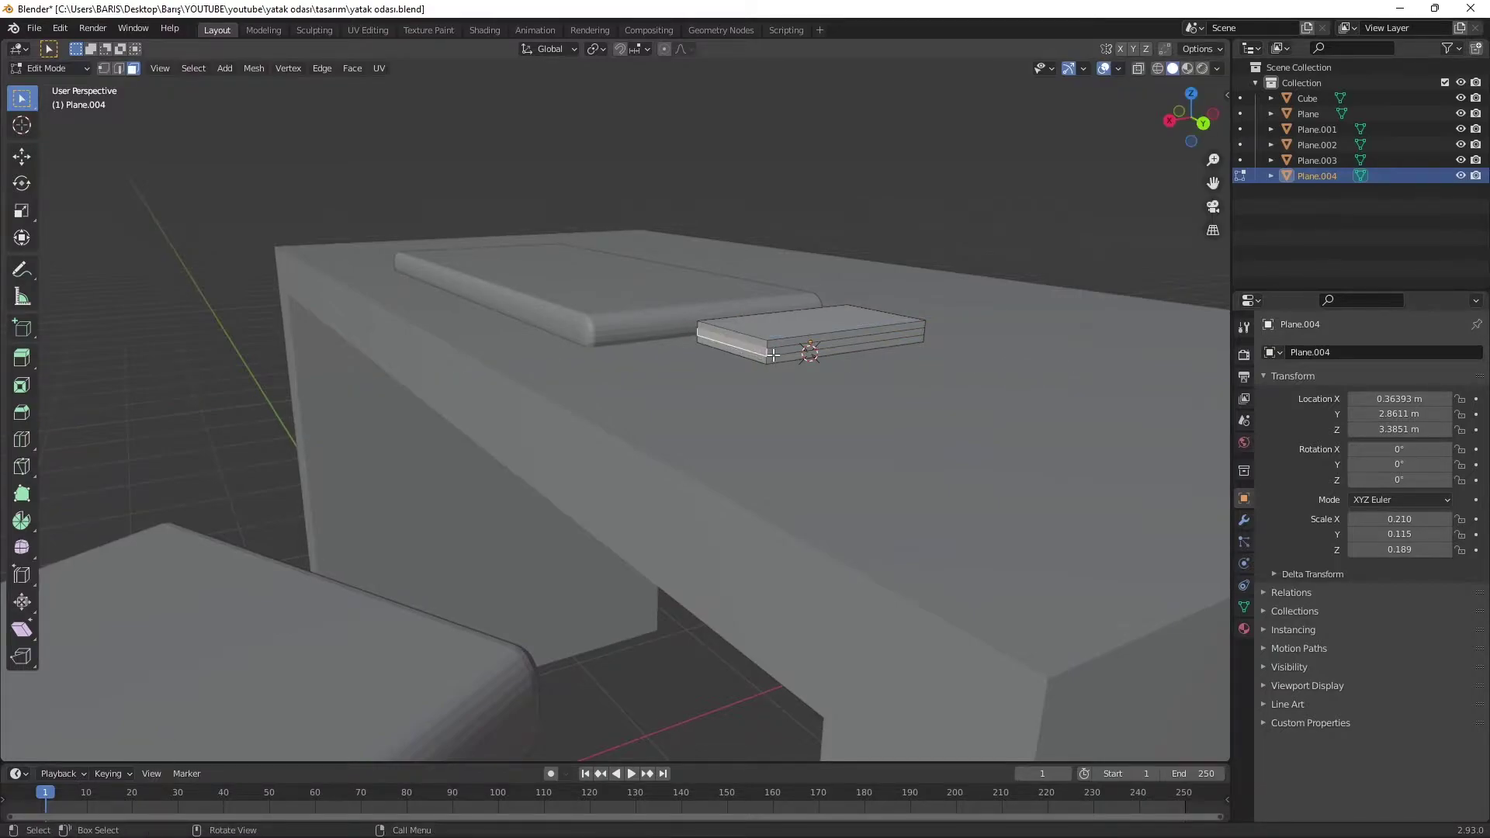
{"action": "left_click", "coordinate": [766, 355]}
{"action": "middle_click_drag", "start_coordinate": [765, 354], "coordinate": [729, 330]}
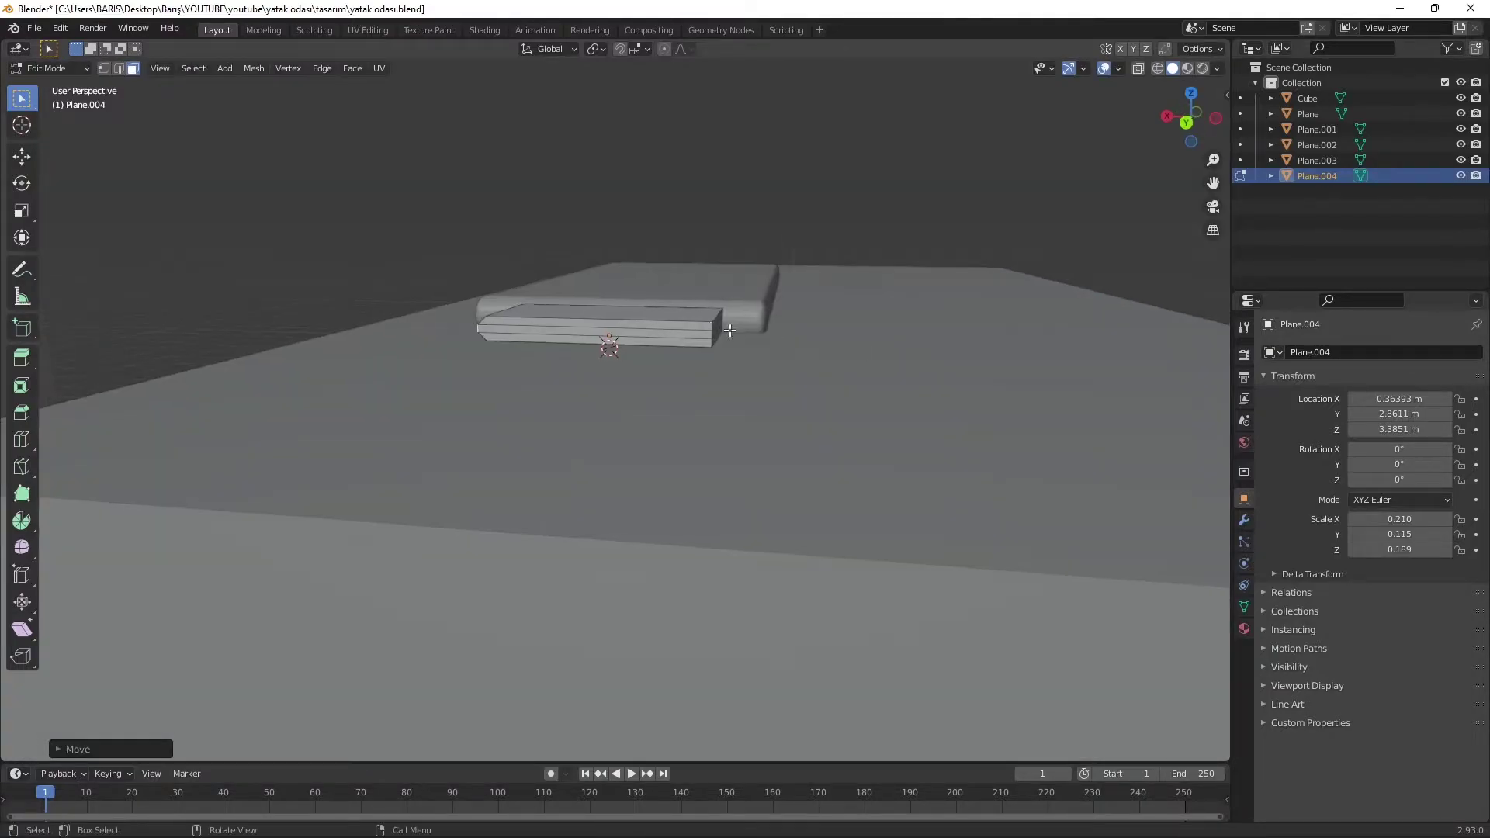
{"action": "left_click", "coordinate": [784, 333]}
- Lower the mouse block vertically so it rests on the desk surface
{"action": "key", "text": "Tab"}
{"action": "mouse_move", "coordinate": [690, 339]}
{"action": "middle_mouse_down"}
{"action": "mouse_move", "coordinate": [875, 401]}
{"action": "mouse_move", "coordinate": [966, 287]}
{"action": "mouse_move", "coordinate": [820, 356]}
{"action": "middle_mouse_up"}
{"action": "key", "text": "g"}
{"action": "key", "text": "z"}
{"action": "left_click", "coordinate": [574, 382]}
- Add a cube on empty floor space and scale it down for the bed
{"action": "middle_click_drag", "start_coordinate": [574, 381], "coordinate": [801, 411]}
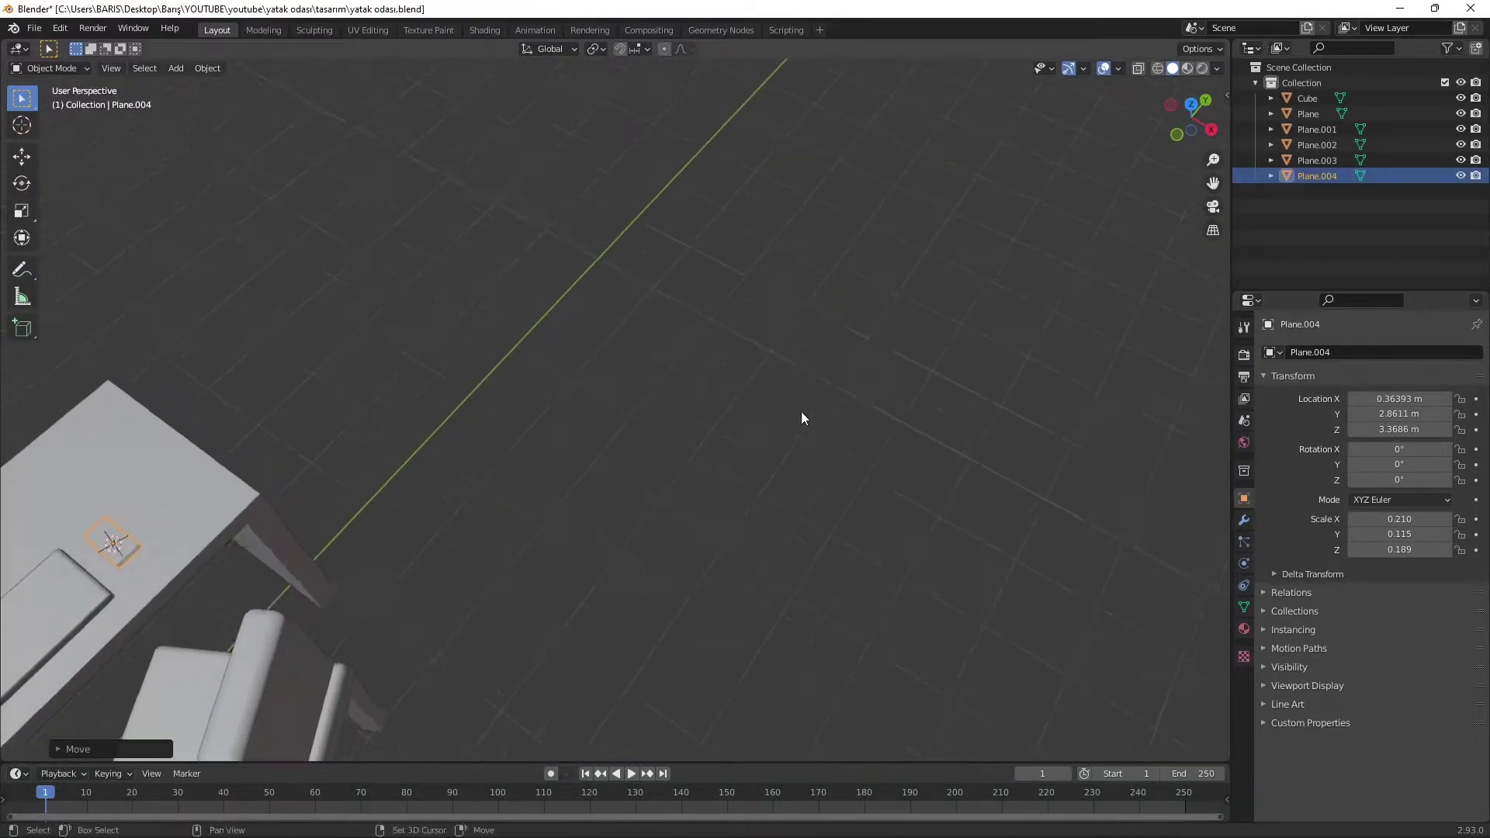
{"action": "key", "text": "shift+a"}
{"action": "middle_click_drag", "start_coordinate": [800, 338], "coordinate": [695, 510]}
{"action": "key", "text": "KP_7"}
{"action": "middle_click_drag", "start_coordinate": [469, 290], "coordinate": [497, 194]}
{"action": "key", "text": "shift+a"}
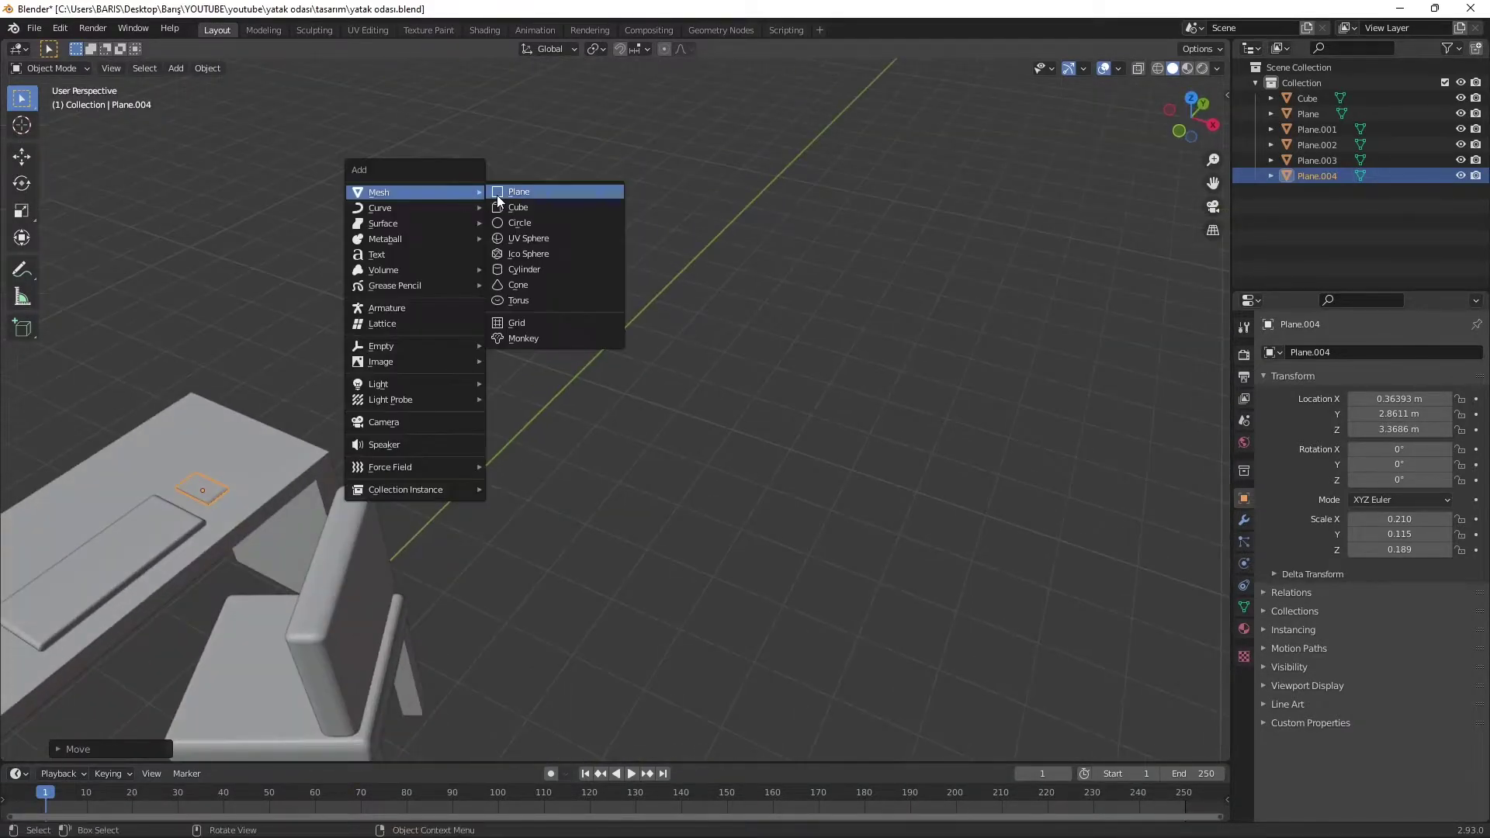
{"action": "left_click", "coordinate": [511, 207]}
{"action": "key", "text": "KP_7"}
{"action": "key", "text": "s"}
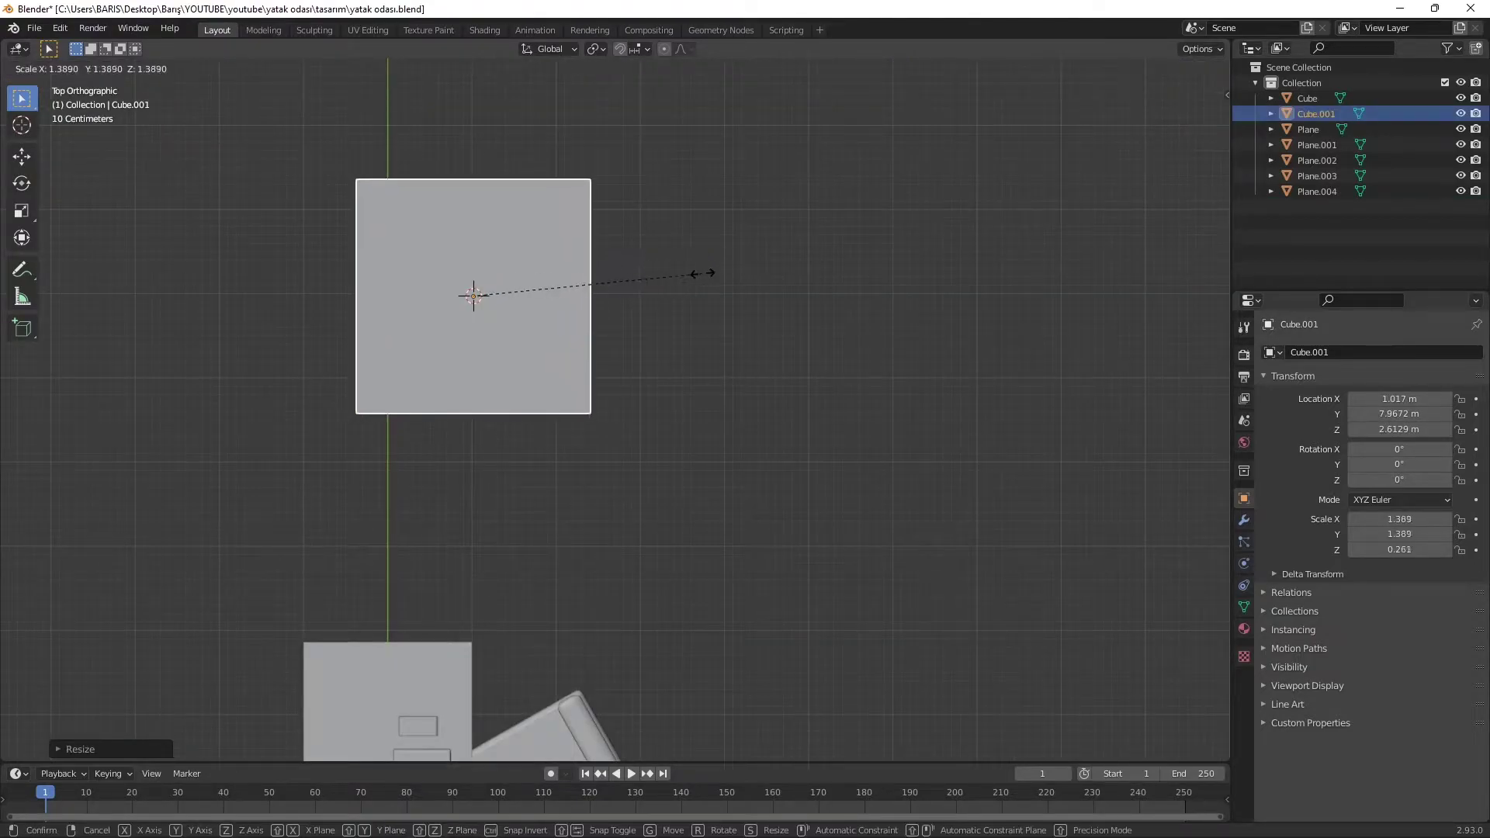
{"action": "left_click", "coordinate": [702, 273]}
- Stretch the cube along X into a long bed base and move it into position
{"action": "key", "text": "s"}
{"action": "key", "text": "x"}
{"action": "left_click", "coordinate": [999, 309]}
{"action": "middle_click_drag", "start_coordinate": [1072, 300], "coordinate": [891, 144]}
{"action": "key", "text": "g"}
{"action": "key", "text": "z"}
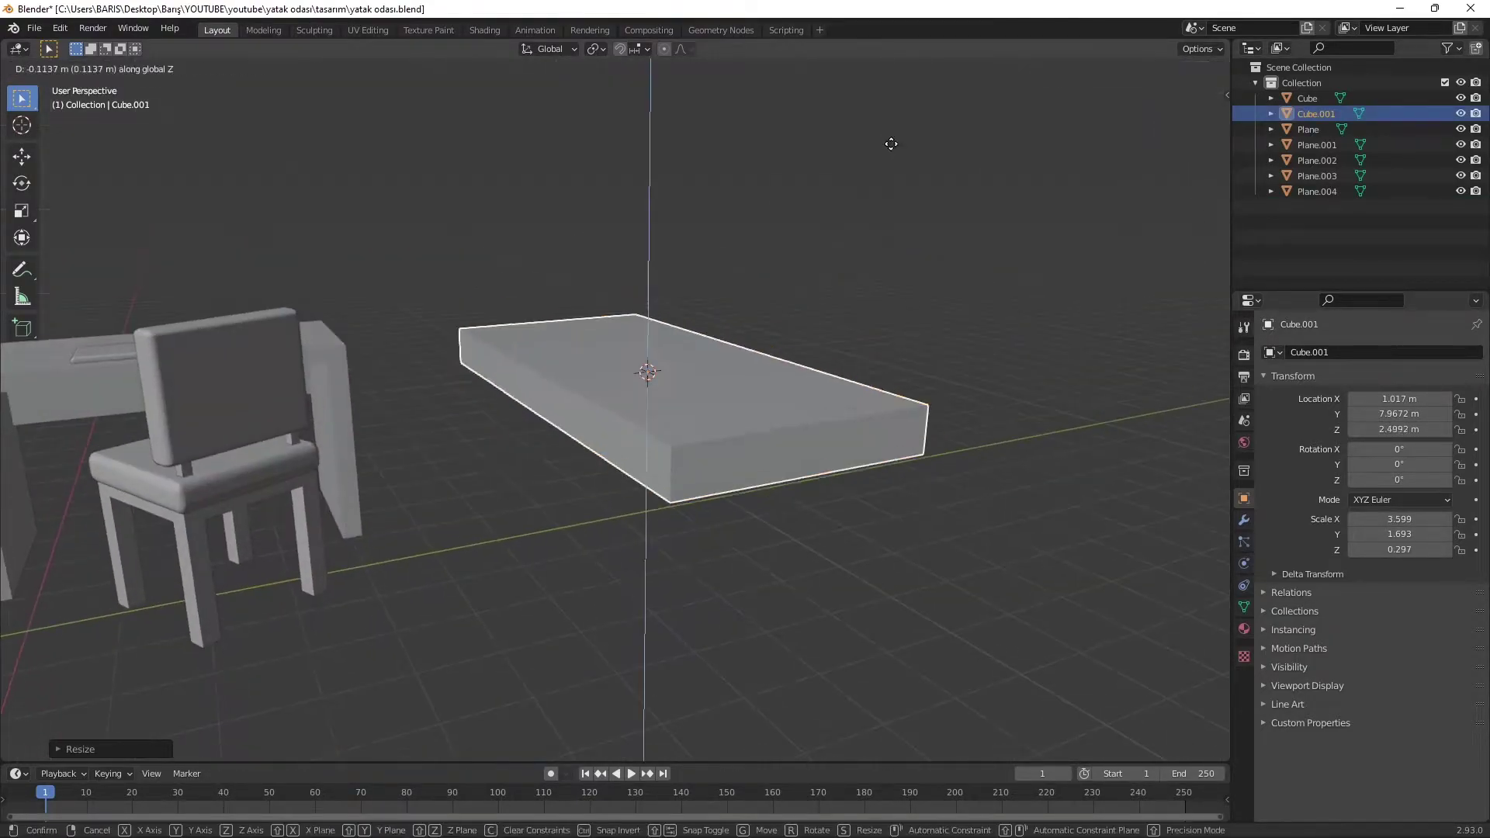
{"action": "left_click", "coordinate": [885, 326]}
{"action": "key", "text": "KP_7"}
{"action": "key", "text": "g"}
{"action": "key", "text": "x"}
{"action": "left_click", "coordinate": [1011, 319]}
- Add a small cube at a bed corner and scale it into a thin post
{"action": "mouse_move", "coordinate": [1011, 319]}
{"action": "middle_mouse_down"}
{"action": "mouse_move", "coordinate": [874, 203]}
{"action": "mouse_move", "coordinate": [920, 158]}
{"action": "mouse_move", "coordinate": [850, 513]}
{"action": "middle_mouse_up"}
{"action": "key", "text": "shift+a"}
{"action": "left_click", "coordinate": [907, 504]}
{"action": "key", "text": "s"}
{"action": "left_click", "coordinate": [846, 535]}
{"action": "key", "text": "KP_7"}
{"action": "key", "text": "g"}
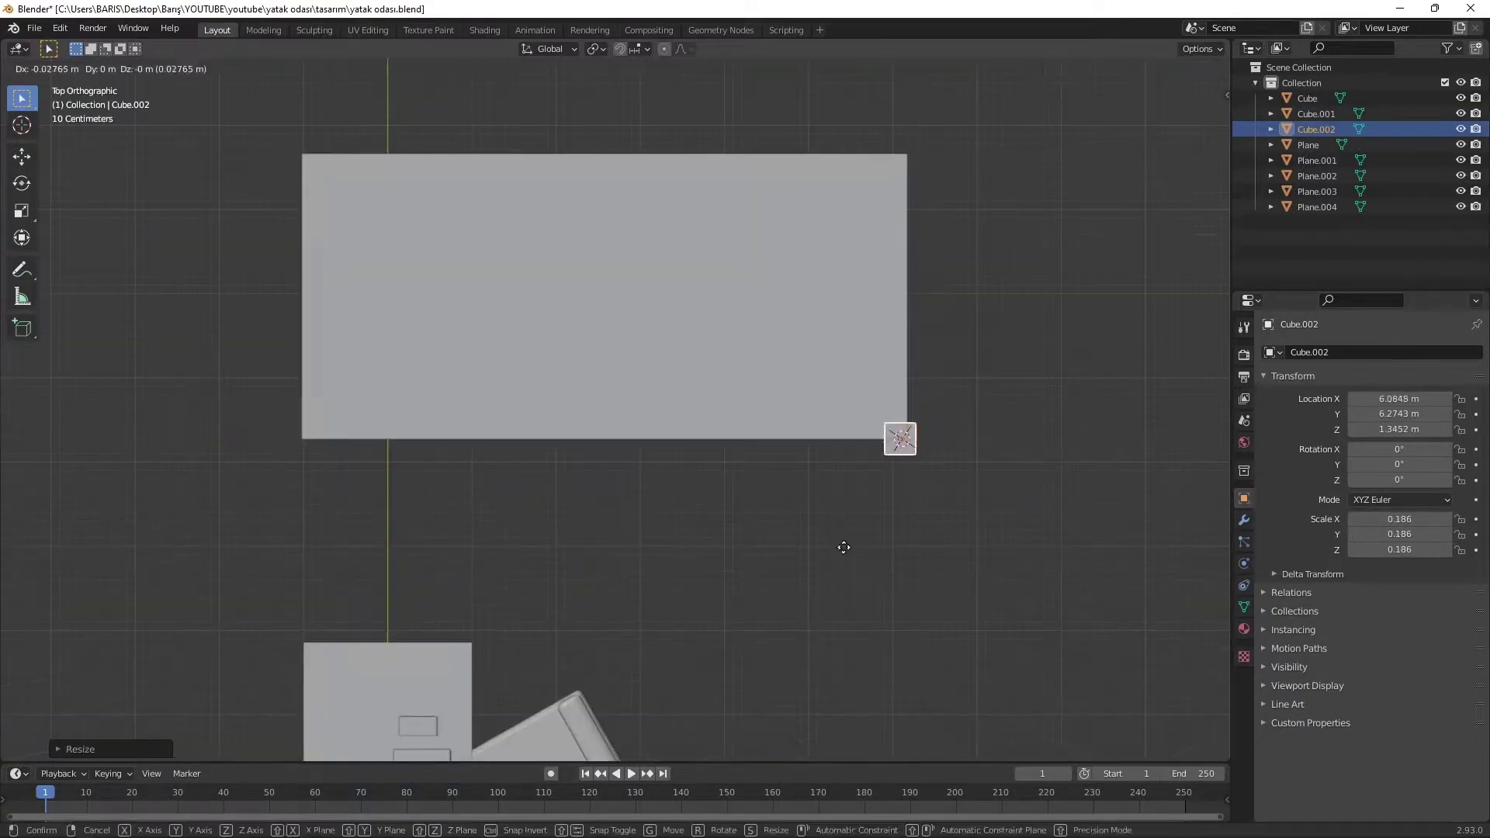
{"action": "middle_click_drag", "start_coordinate": [1116, 568], "coordinate": [1129, 449]}
{"action": "key", "text": "s"}
{"action": "key", "text": "z"}
{"action": "left_click", "coordinate": [957, 607]}
{"action": "key", "text": "KP_7"}
{"action": "key", "text": "g"}
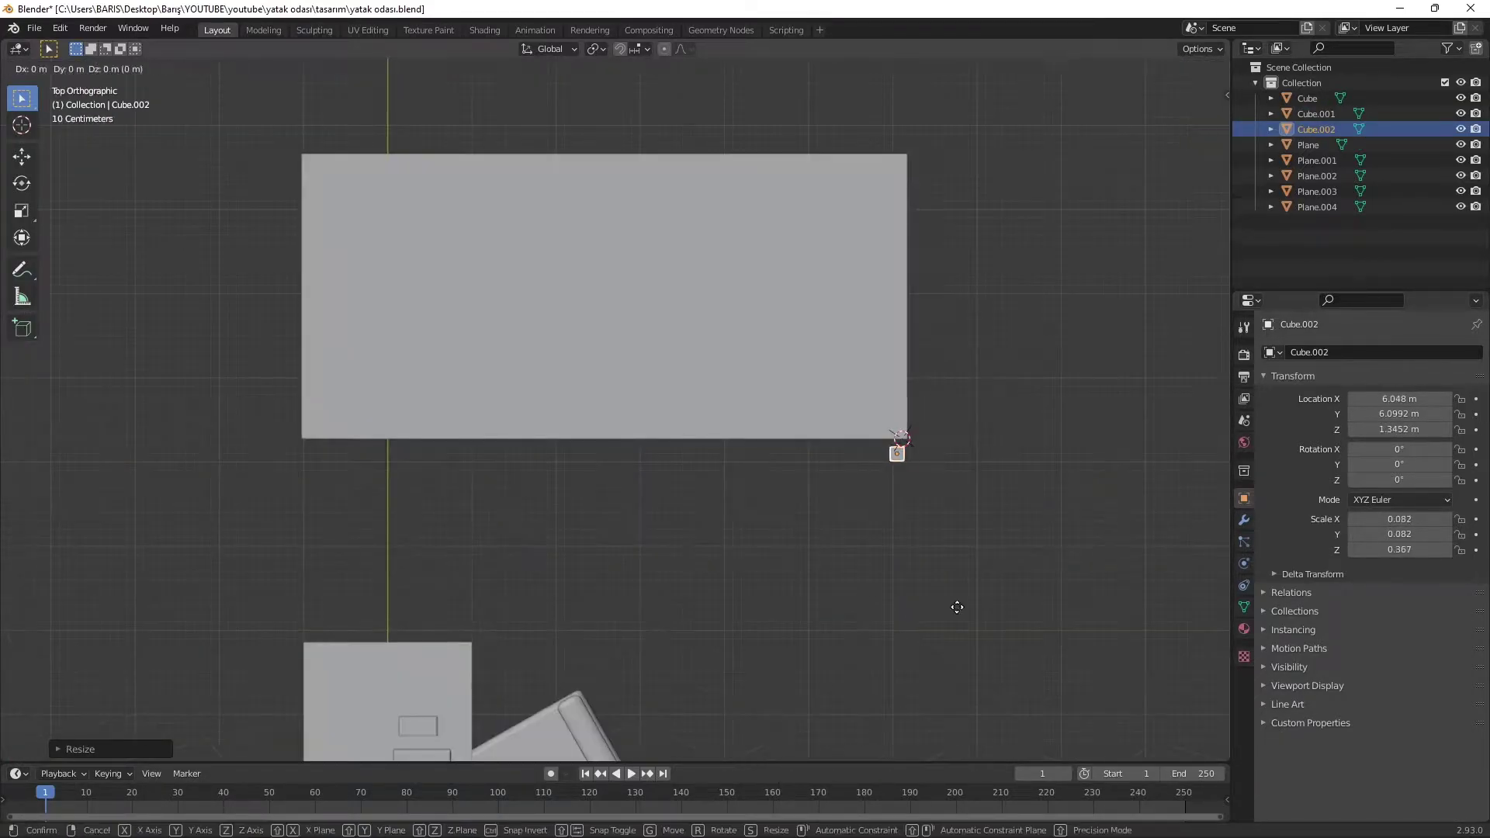
- Duplicate the post to all four corners of the bed base
{"action": "key", "text": "shift+d"}
{"action": "key", "text": "x"}
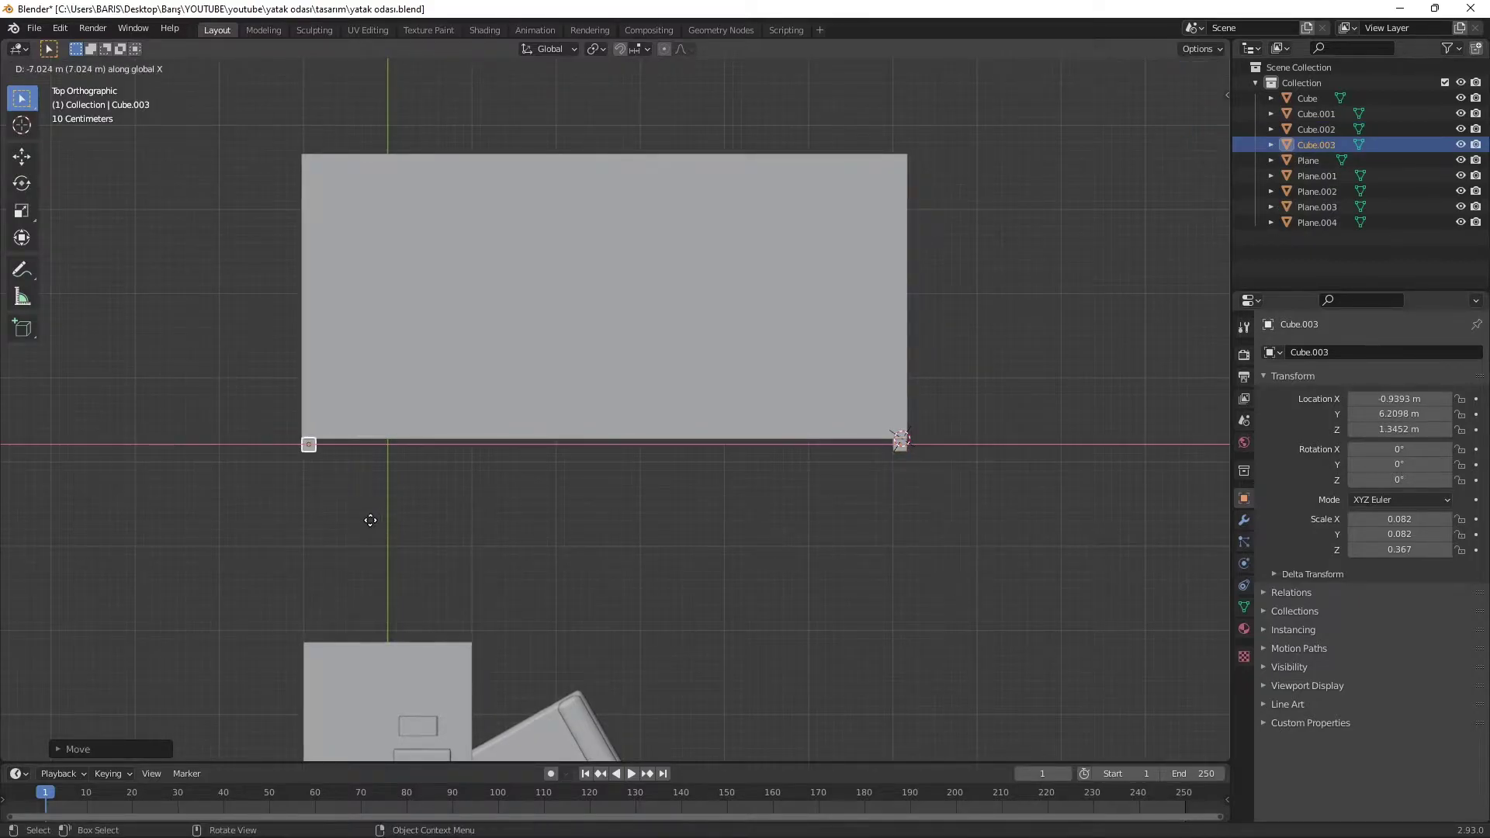
{"action": "left_click", "coordinate": [900, 440], "text": "shift"}
{"action": "key", "text": "shift+d"}
{"action": "left_click", "coordinate": [894, 146]}
{"action": "key", "text": "Tab"}
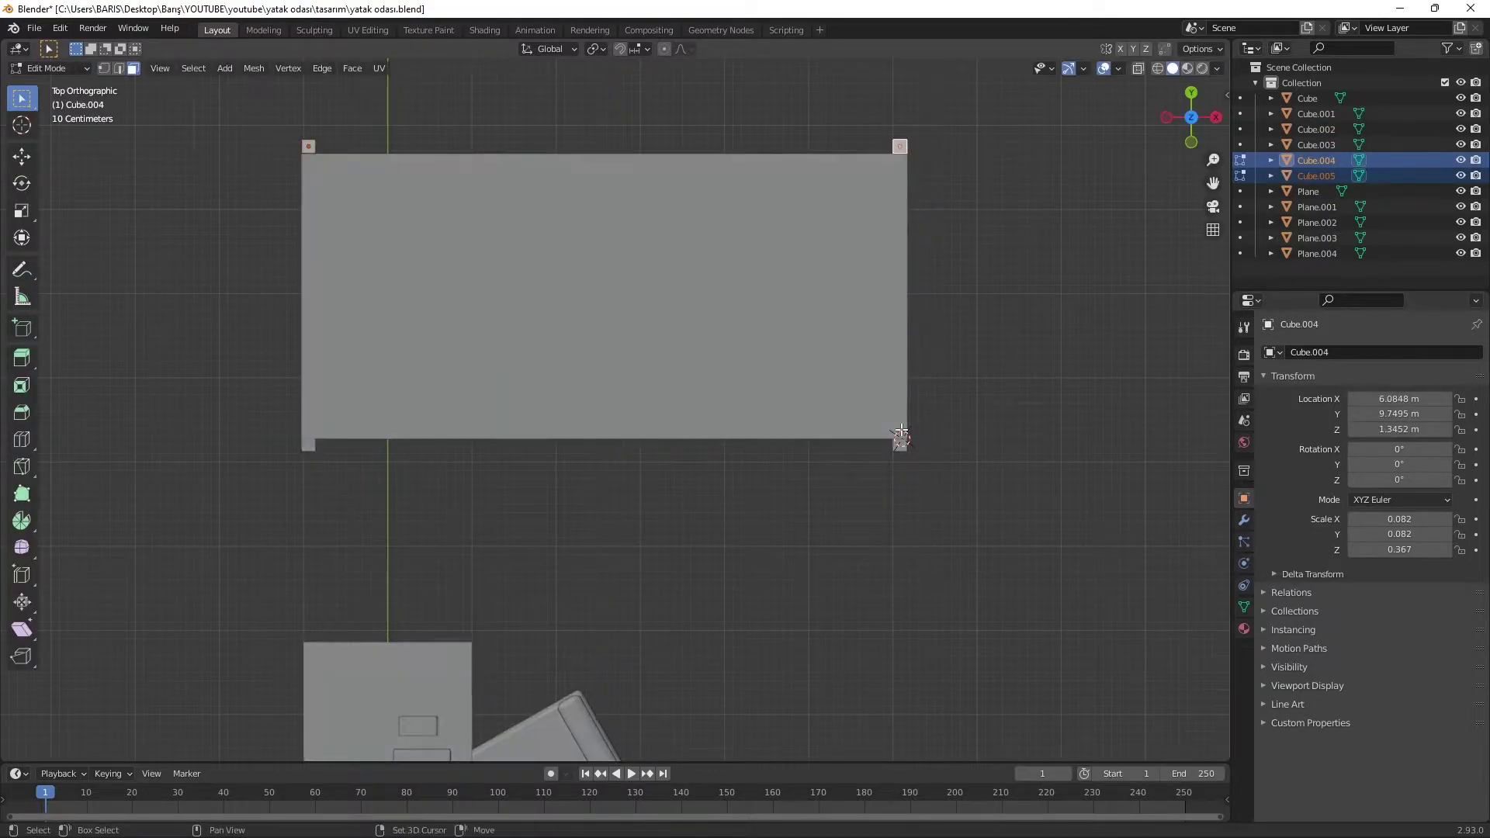
{"action": "key", "text": "Tab"}
{"action": "left_click", "coordinate": [892, 201]}
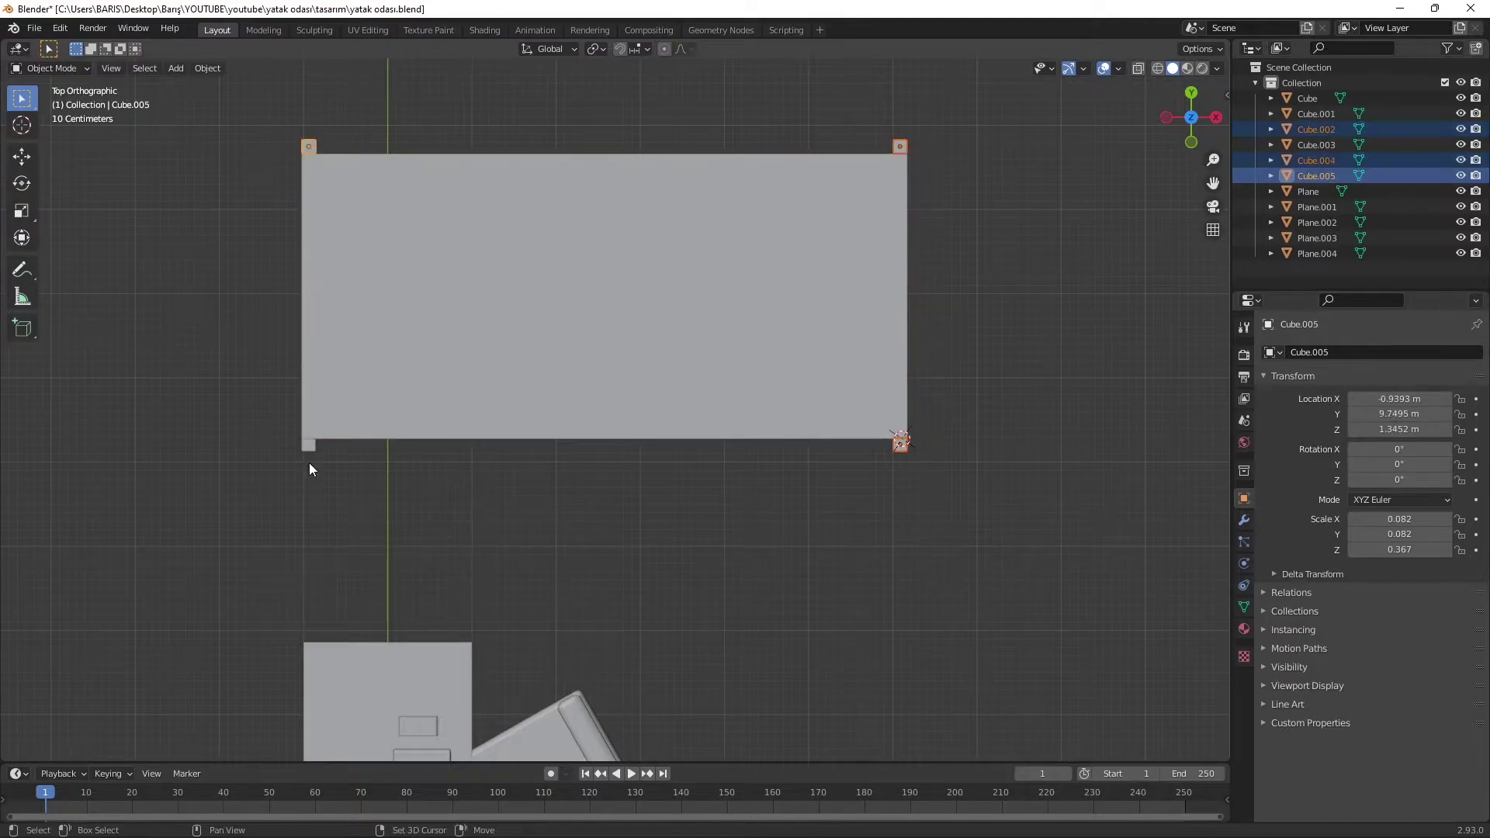
{"action": "left_click", "coordinate": [308, 445], "text": "shift"}
- Pull the post tops upward in side view to make tall corner posts
{"action": "key", "text": "Tab"}
{"action": "middle_click_drag", "start_coordinate": [901, 440], "coordinate": [332, 325]}
{"action": "key", "text": "KP_3"}
{"action": "key", "text": "g"}
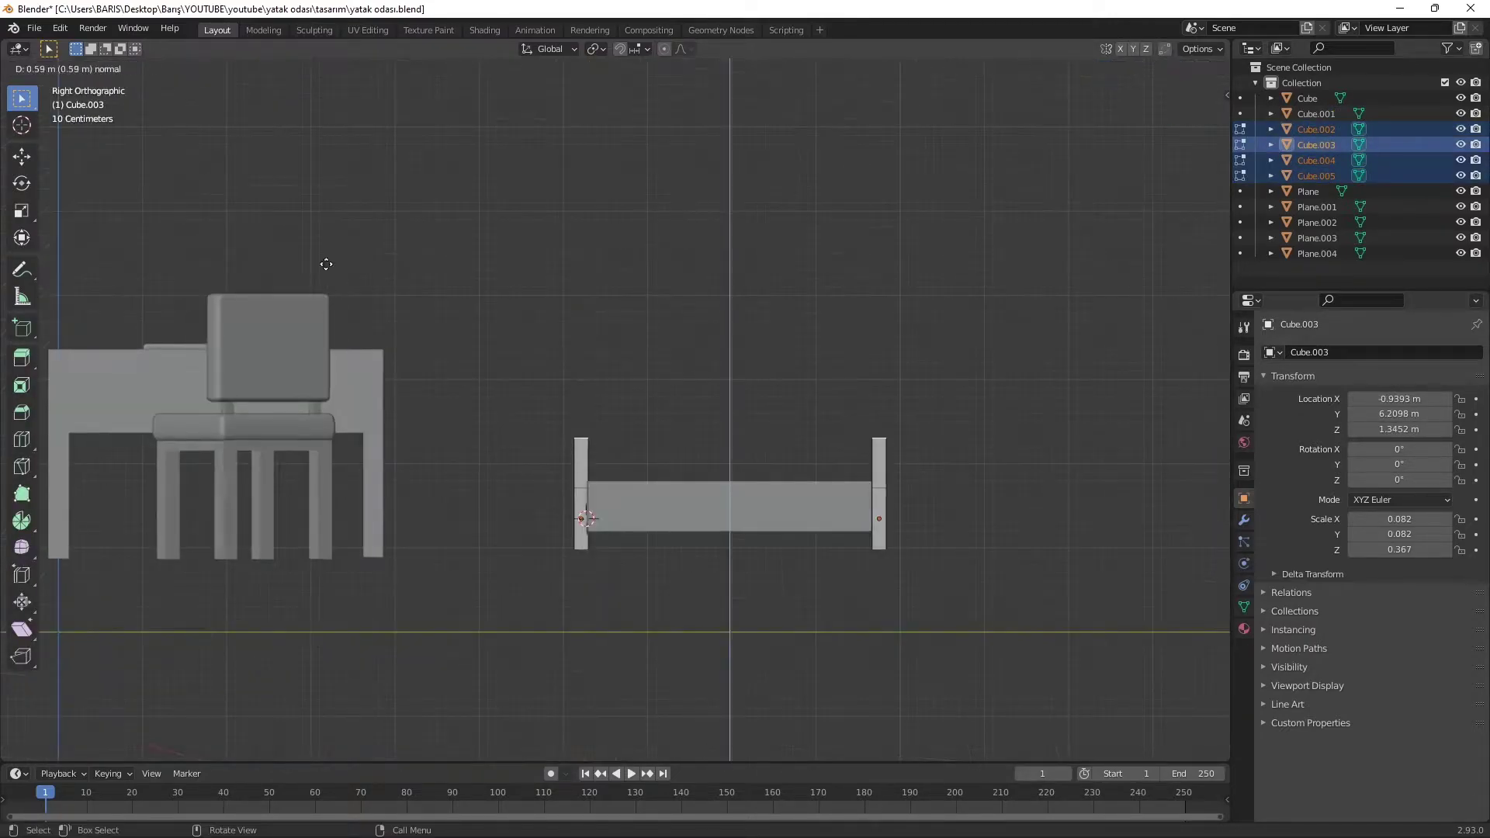
{"action": "left_click", "coordinate": [347, 744]}
{"action": "middle_click_drag", "start_coordinate": [347, 744], "coordinate": [475, 692]}
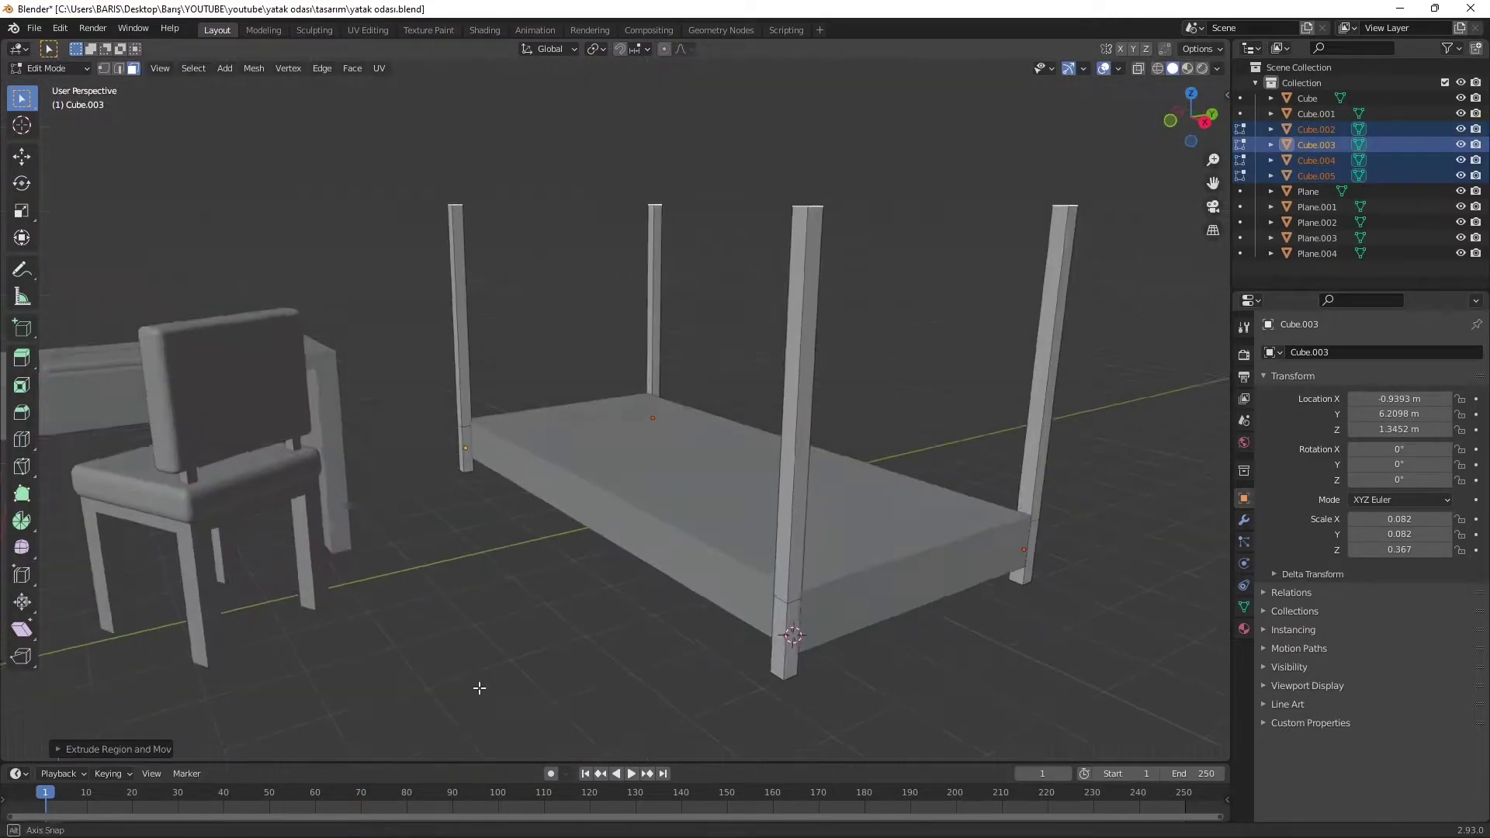
- Select the bed base's end face in Edit Mode
{"action": "left_click", "coordinate": [776, 613]}
{"action": "key", "text": "Tab"}
{"action": "scroll", "coordinate": [776, 621], "scroll_direction": "up", "scroll_amount": 3}
{"action": "left_click", "coordinate": [838, 634]}
- Extend the bed frame's end face slightly, checking it from the top view
{"action": "key", "text": "KP_7"}
{"action": "key", "text": "g"}
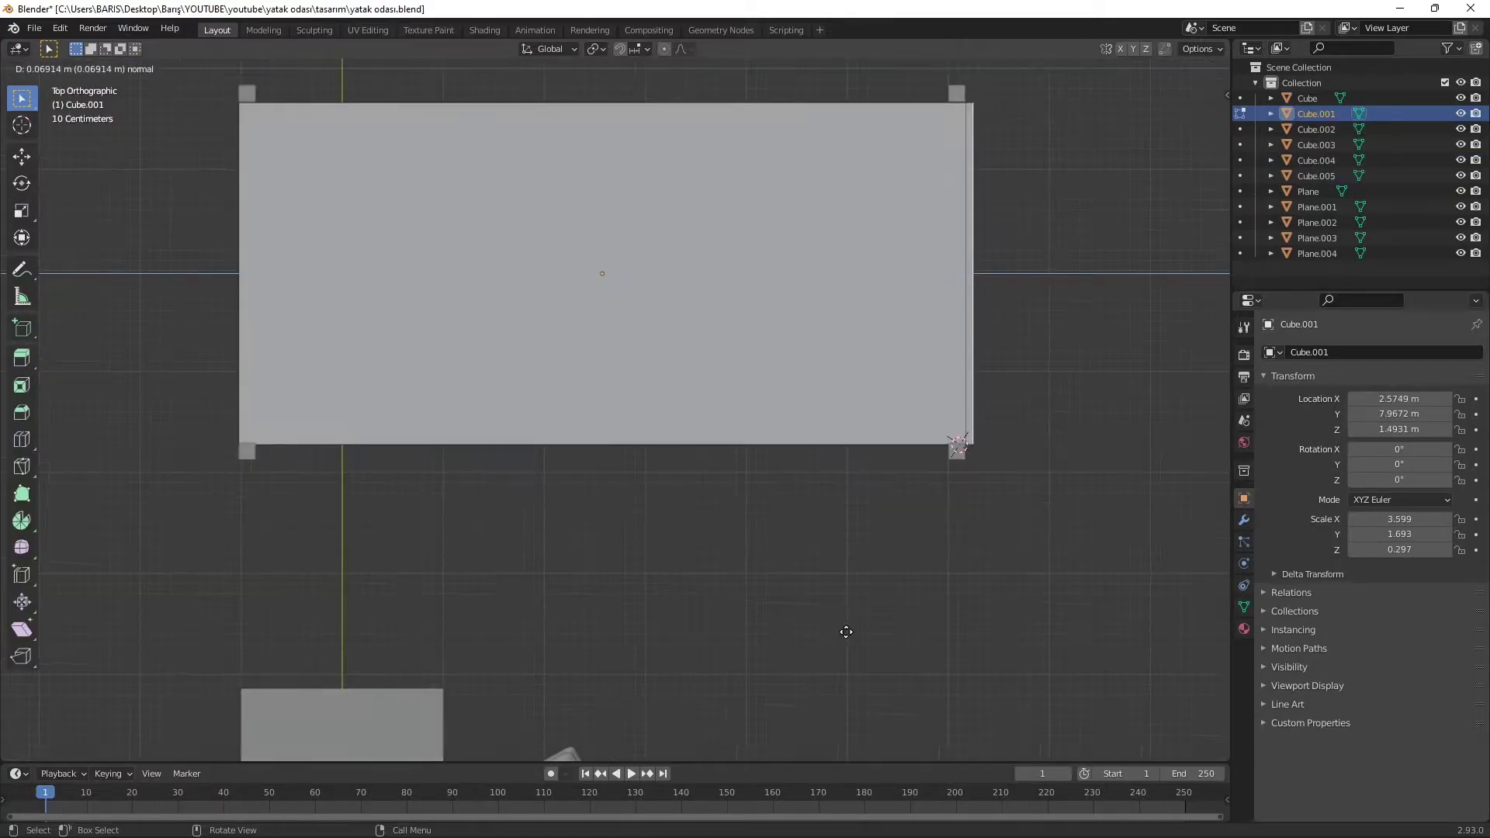
{"action": "left_click", "coordinate": [834, 574]}
{"action": "middle_click_drag", "start_coordinate": [835, 574], "coordinate": [827, 505]}
{"action": "key", "text": "KP_7"}
{"action": "key", "text": "g"}
{"action": "mouse_move", "coordinate": [699, 427]}
{"action": "middle_mouse_down"}
{"action": "mouse_move", "coordinate": [574, 682]}
{"action": "mouse_move", "coordinate": [811, 112]}
{"action": "mouse_move", "coordinate": [841, 735]}
{"action": "mouse_move", "coordinate": [957, 747]}
{"action": "middle_mouse_up"}
- Push the bed's end face further out and confirm the longer frame
{"action": "key", "text": "KP_7"}
{"action": "key", "text": "g"}
{"action": "left_click", "coordinate": [566, 697]}
{"action": "key", "text": "KP_7"}
{"action": "key", "text": "e"}
{"action": "left_click", "coordinate": [812, 109]}
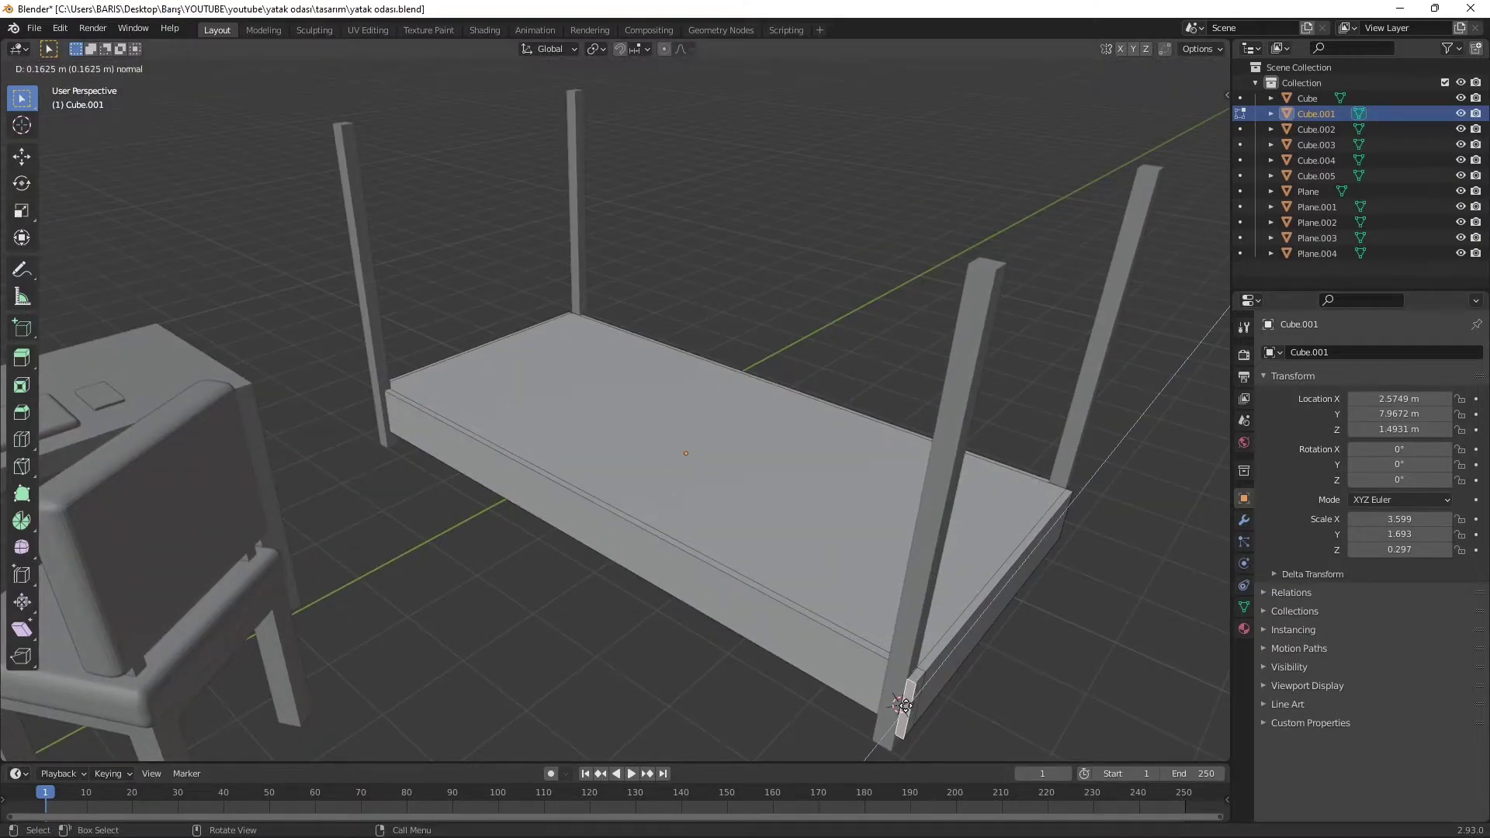
{"action": "left_click", "coordinate": [904, 705]}
{"action": "mouse_move", "coordinate": [904, 705]}
{"action": "middle_mouse_down"}
{"action": "mouse_move", "coordinate": [698, 465]}
{"action": "mouse_move", "coordinate": [671, 460]}
{"action": "mouse_move", "coordinate": [865, 442]}
{"action": "mouse_move", "coordinate": [1024, 482]}
{"action": "middle_mouse_up"}
- Cancel a stray scale, return to Object Mode and add a plane for the mattress
{"action": "key", "text": "s"}
{"action": "key", "text": "Escape"}
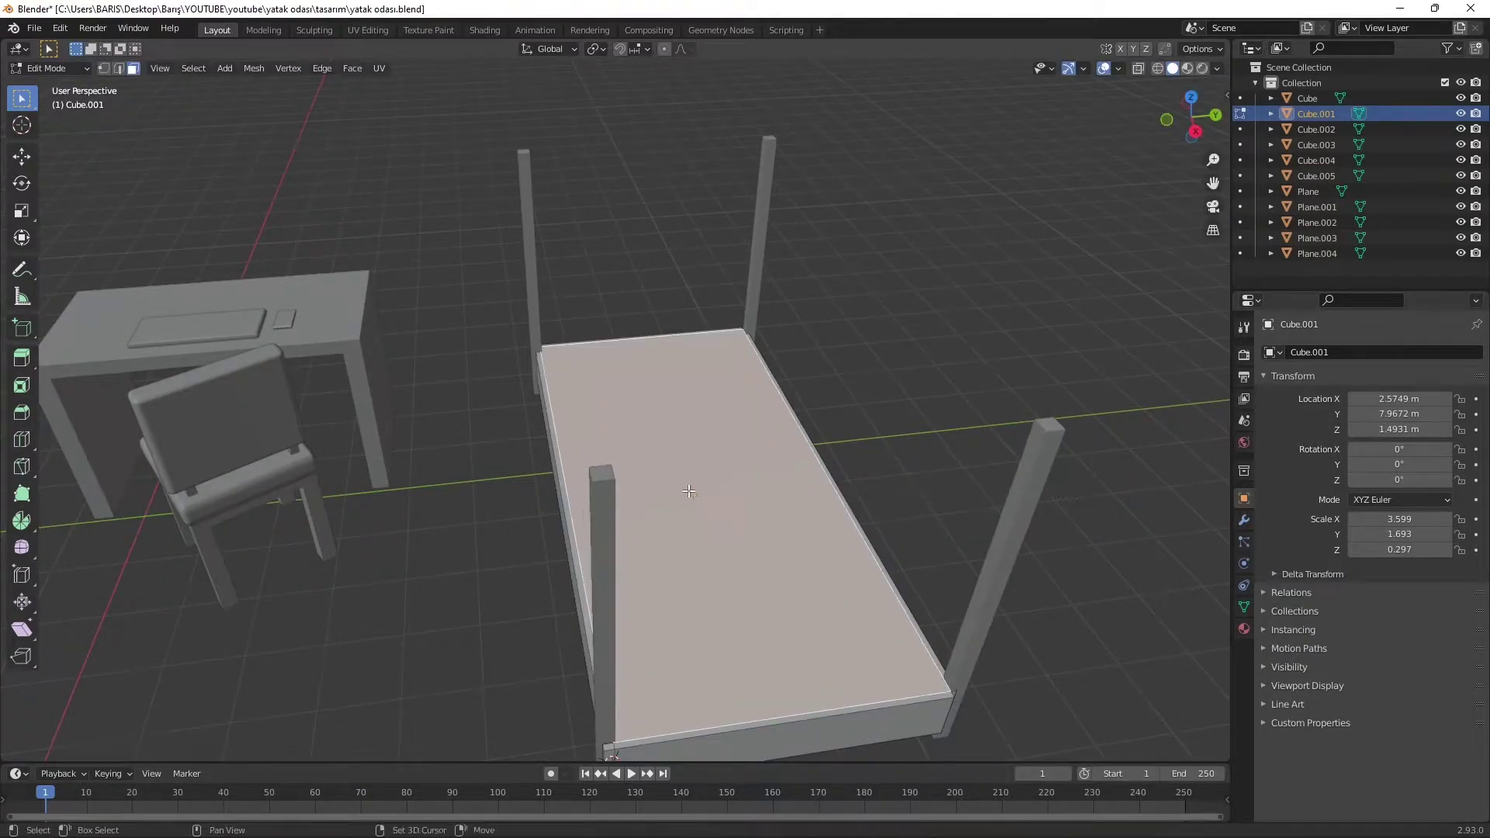
{"action": "key", "text": "Tab"}
{"action": "key", "text": "shift+a"}
{"action": "left_click", "coordinate": [783, 502]}
- Position the mattress plane on the bed and stretch it along X to fit
{"action": "key", "text": "KP_7"}
{"action": "key", "text": "s"}
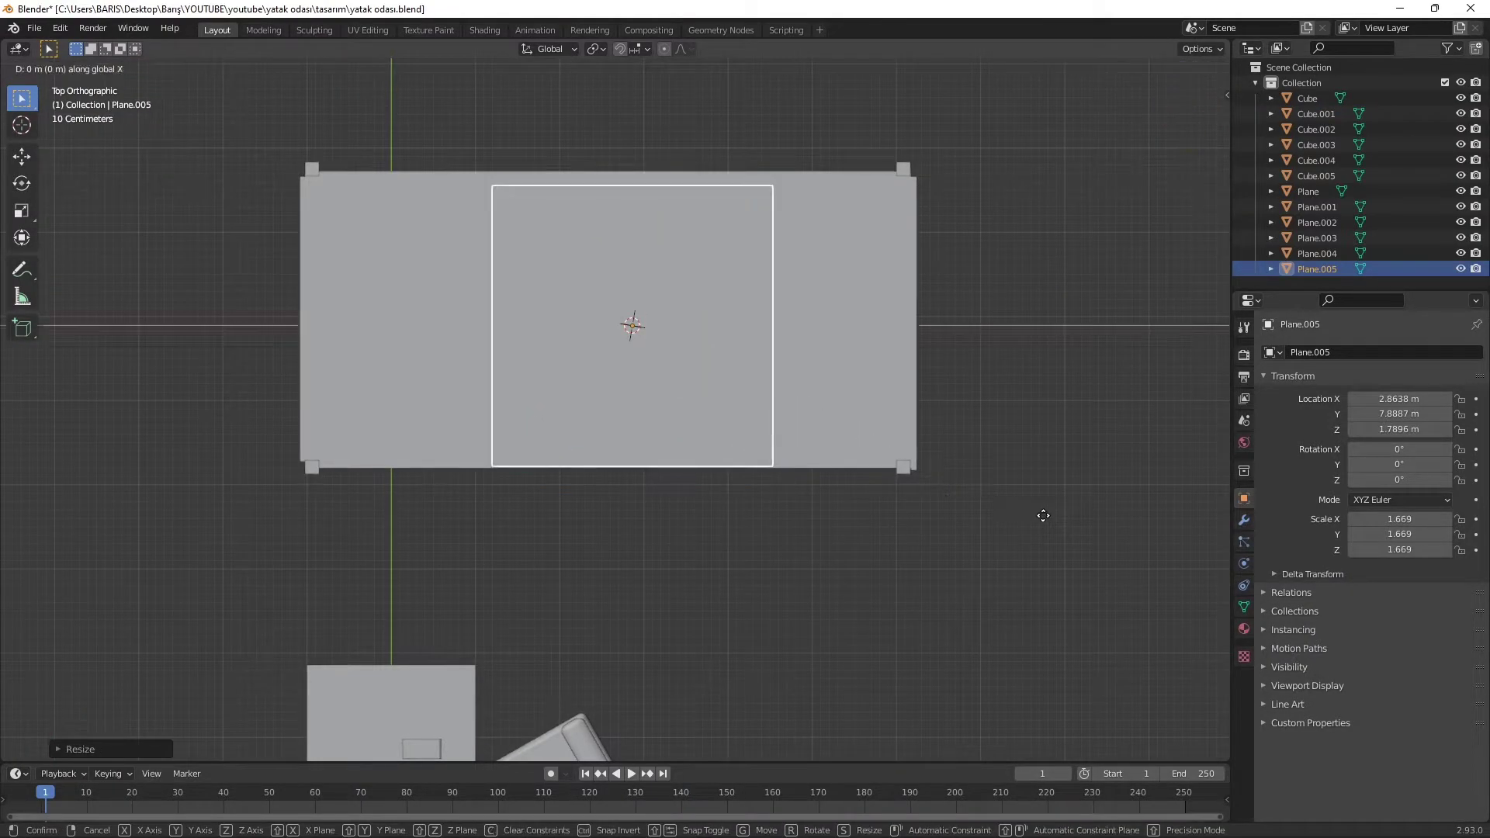
{"action": "left_click", "coordinate": [1039, 509]}
{"action": "key", "text": "s"}
{"action": "key", "text": "x"}
{"action": "left_click", "coordinate": [351, 537]}
{"action": "key", "text": "s"}
{"action": "key", "text": "x"}
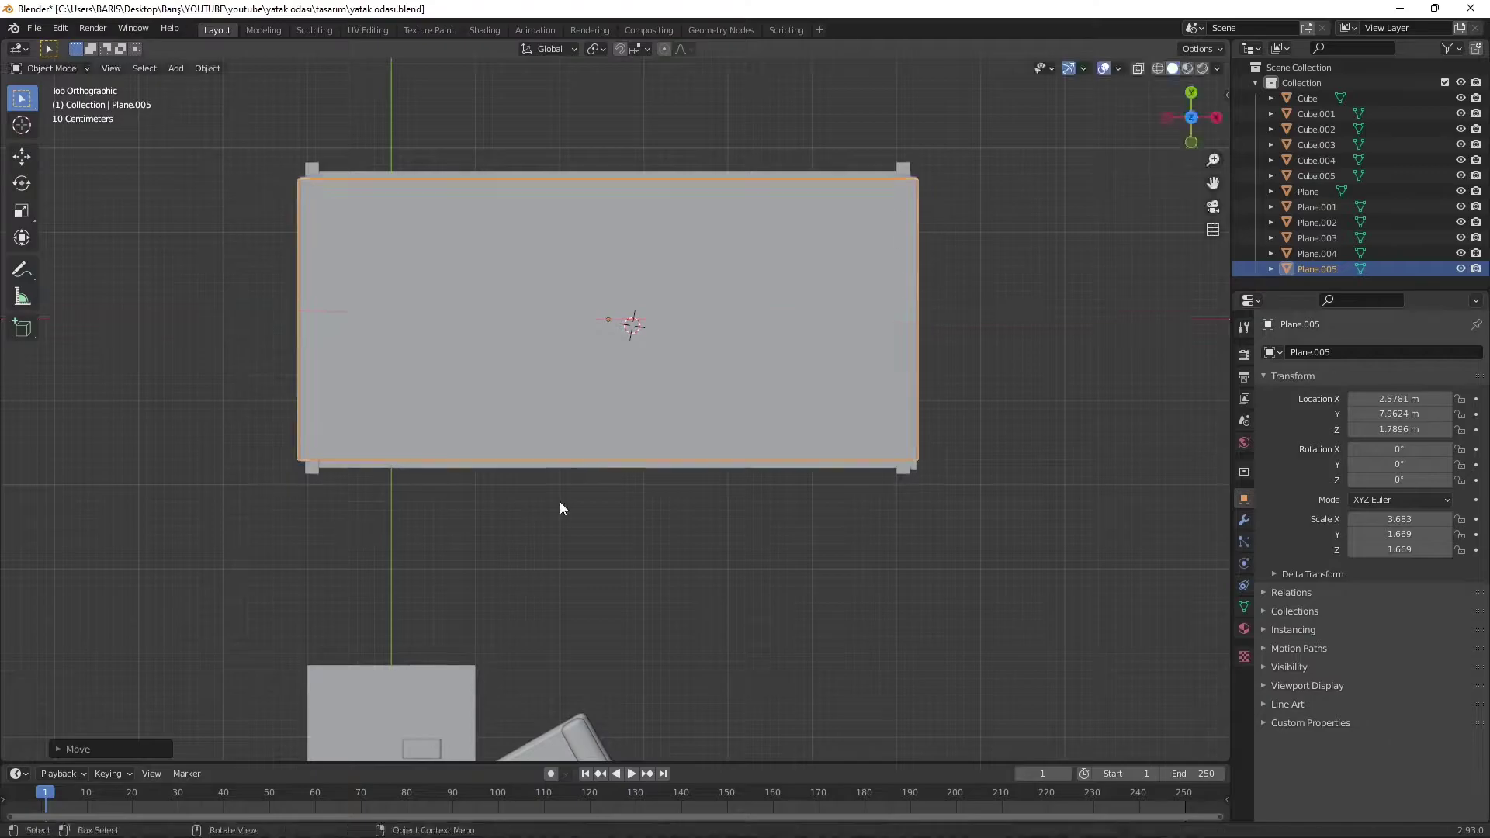
{"action": "left_click", "coordinate": [665, 474]}
{"action": "mouse_move", "coordinate": [858, 353]}
{"action": "middle_mouse_down"}
{"action": "mouse_move", "coordinate": [698, 435]}
{"action": "mouse_move", "coordinate": [668, 468]}
{"action": "middle_mouse_up"}
- Extrude the mattress plane upward into a thick block, cancelling the bevel attempt
{"action": "key", "text": "Tab"}
{"action": "key", "text": "e"}
{"action": "key", "text": "ctrl+l"}
{"action": "scroll", "coordinate": [668, 468], "scroll_direction": "up", "scroll_amount": 3}
{"action": "key", "text": "ctrl+b"}
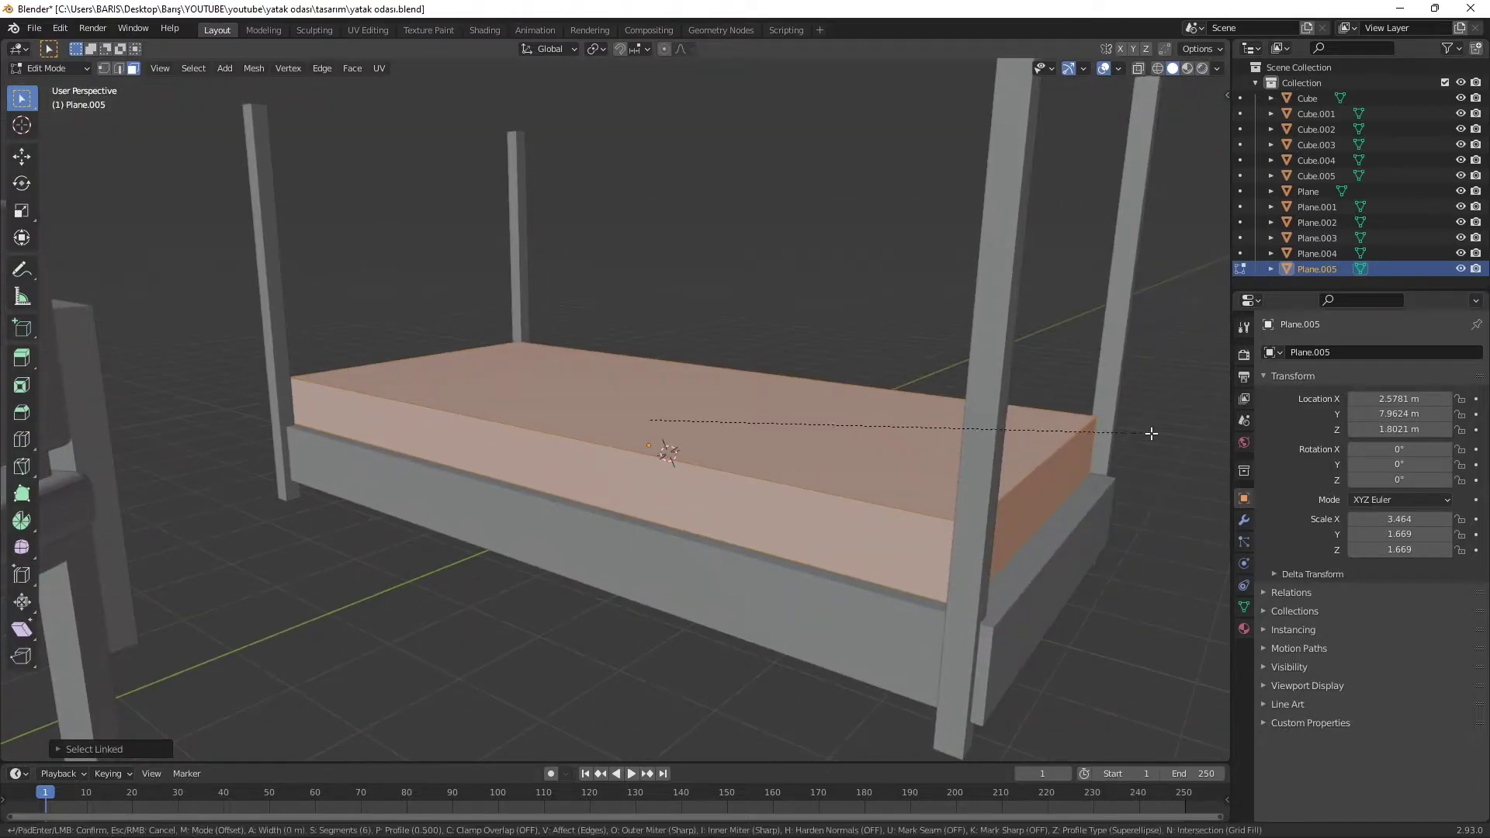
{"action": "key", "text": "Escape"}
- Lower the mattress along Z so it rests on the bed base
{"action": "key", "text": "Tab"}
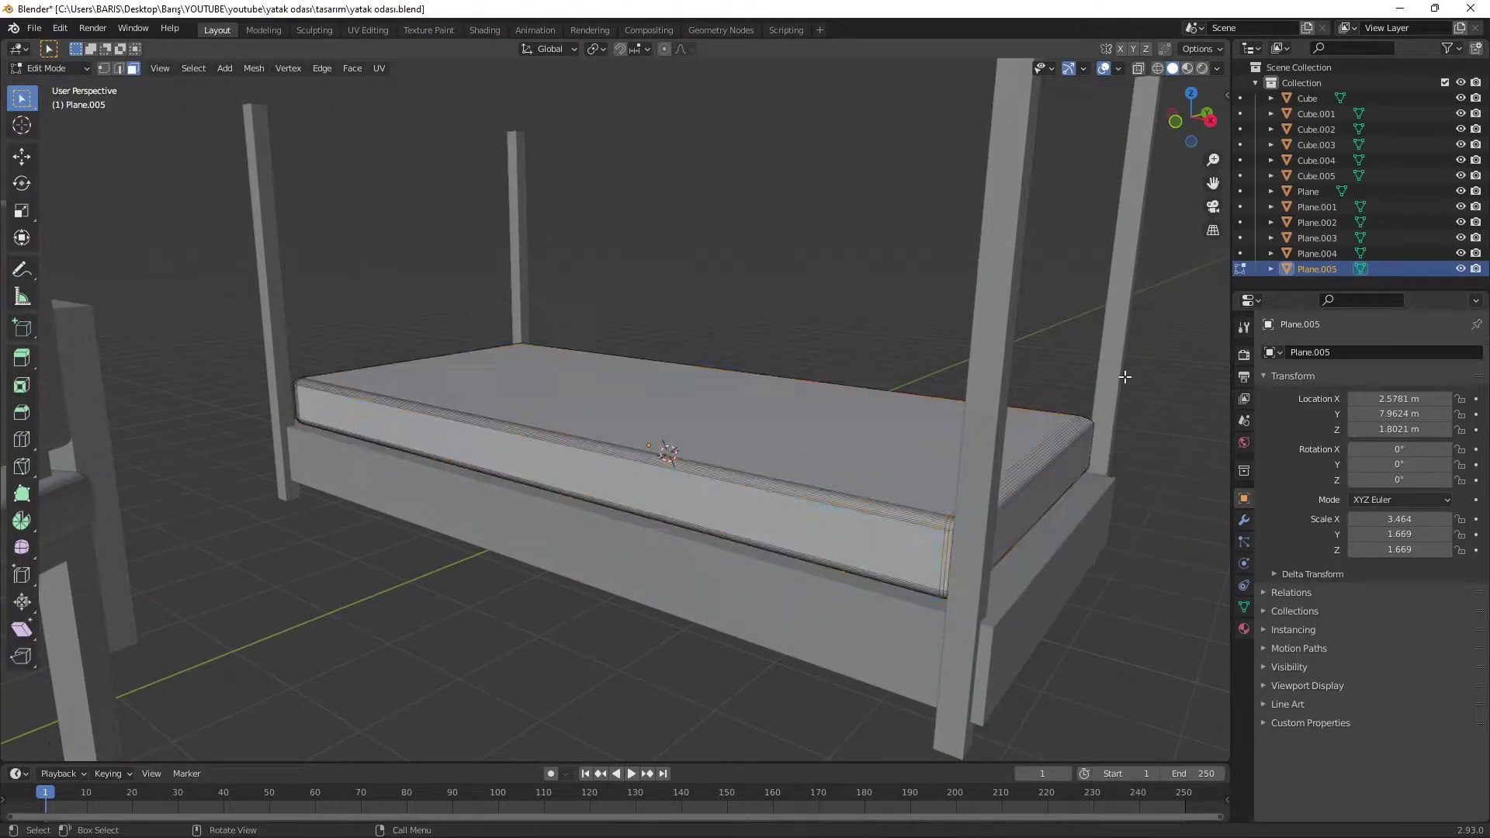
{"action": "key", "text": "g"}
{"action": "key", "text": "z"}
{"action": "left_click", "coordinate": [911, 493]}
{"action": "scroll", "coordinate": [856, 515], "scroll_direction": "down", "scroll_amount": 3}
{"action": "middle_click_drag", "start_coordinate": [857, 515], "coordinate": [864, 509]}
- Narrow the mattress along X and recentre it between the four bed posts
{"action": "key", "text": "KP_7"}
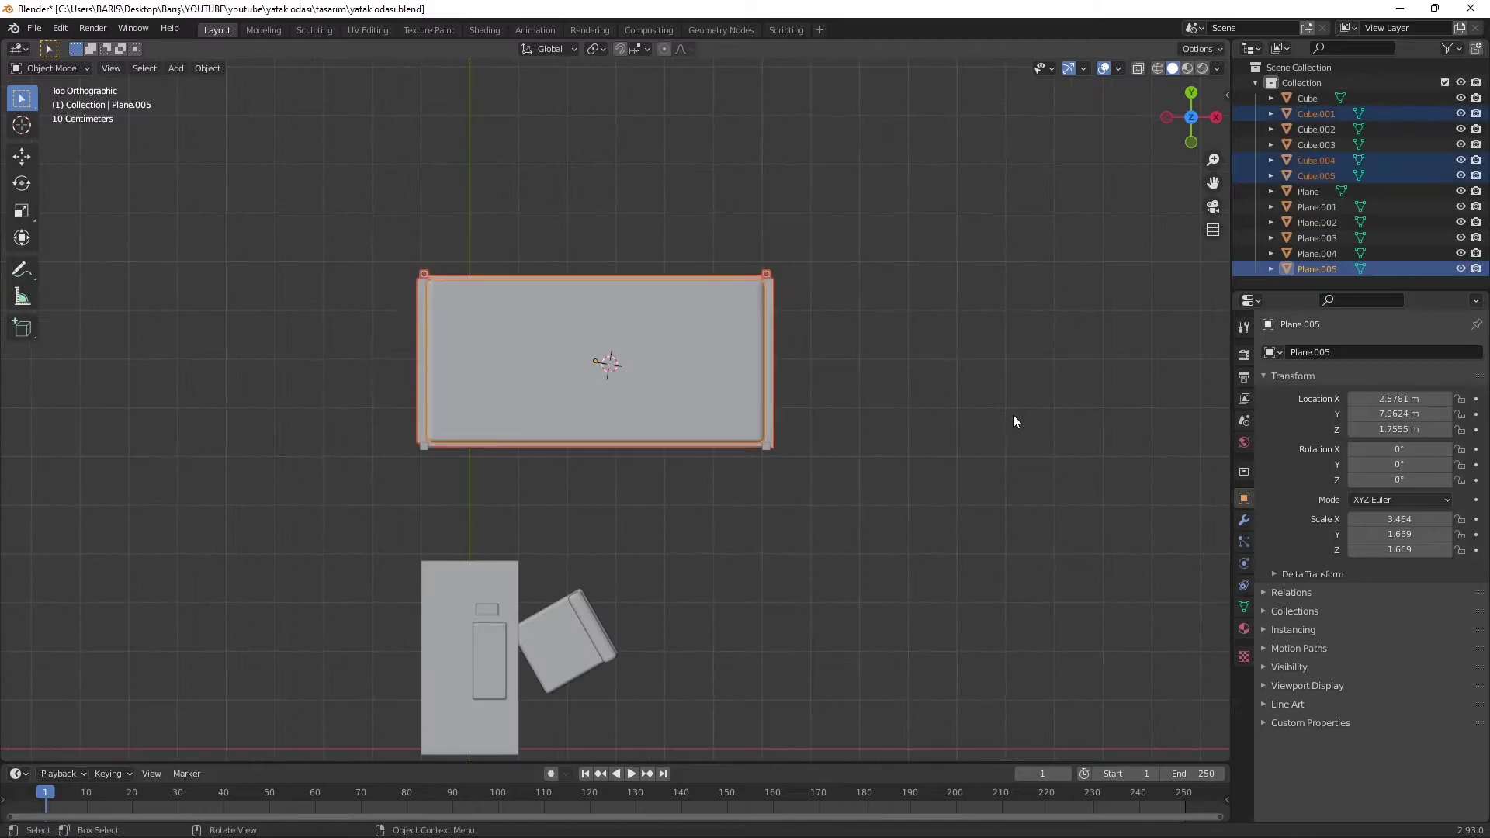
{"action": "key", "text": "s"}
{"action": "key", "text": "x"}
{"action": "left_click", "coordinate": [991, 412]}
{"action": "key", "text": "g"}
{"action": "key", "text": "x"}
{"action": "left_click", "coordinate": [897, 459]}
{"action": "mouse_move", "coordinate": [898, 459]}
{"action": "middle_mouse_down"}
{"action": "mouse_move", "coordinate": [841, 348]}
{"action": "mouse_move", "coordinate": [793, 444]}
{"action": "middle_mouse_up"}
{"action": "left_click", "coordinate": [793, 443]}
{"action": "scroll", "coordinate": [791, 528], "scroll_direction": "up", "scroll_amount": 2}
- Duplicate the mattress and frame upward on Z, then delete the copy
{"action": "scroll", "coordinate": [827, 650], "scroll_direction": "down", "scroll_amount": 3}
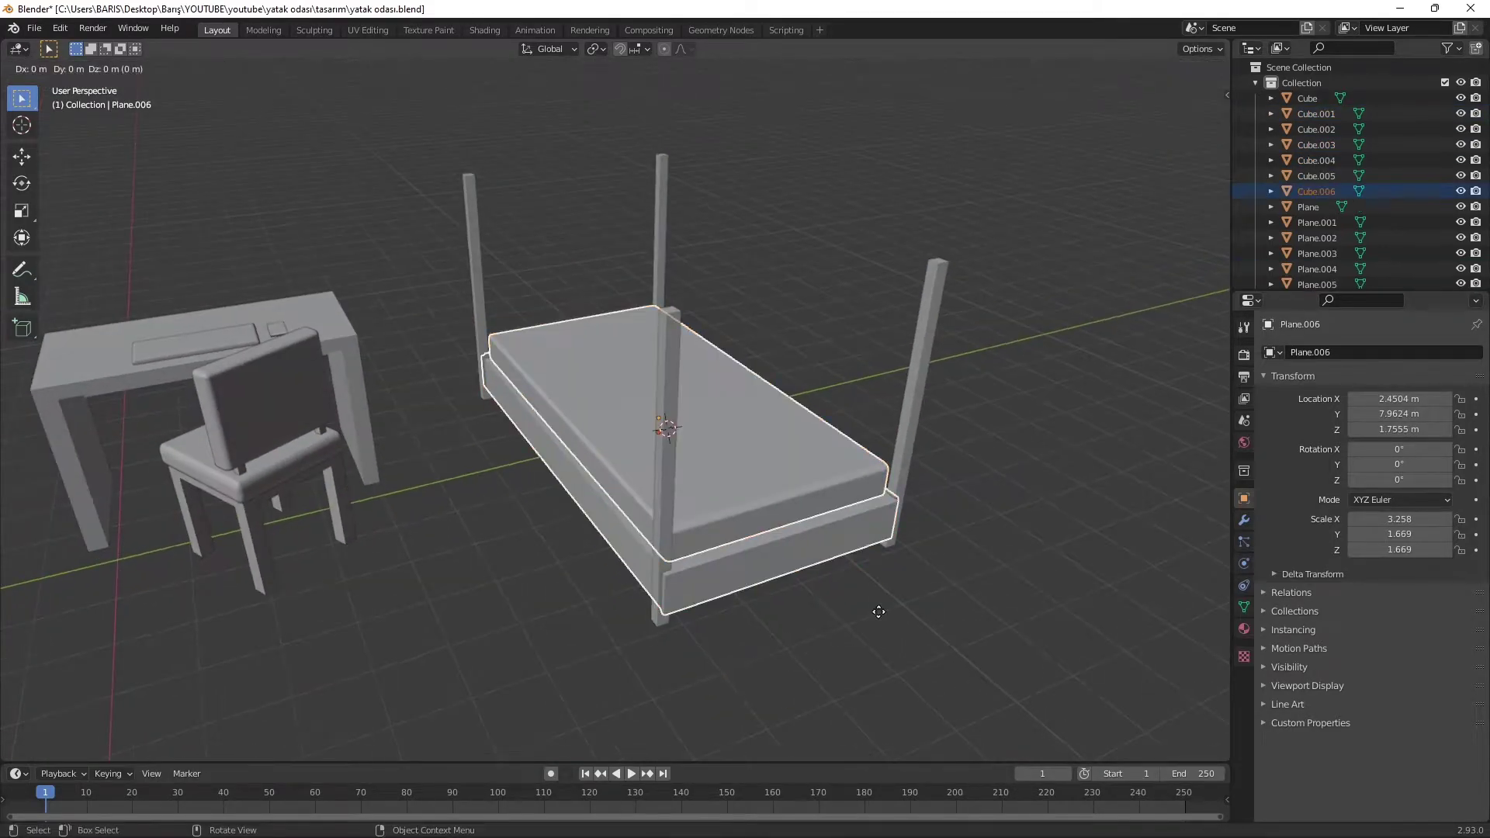
{"action": "key", "text": "shift+d"}
{"action": "key", "text": "z"}
{"action": "left_click", "coordinate": [897, 464]}
{"action": "mouse_move", "coordinate": [897, 464]}
{"action": "middle_mouse_down"}
{"action": "mouse_move", "coordinate": [908, 426]}
{"action": "mouse_move", "coordinate": [770, 464]}
{"action": "middle_mouse_up"}
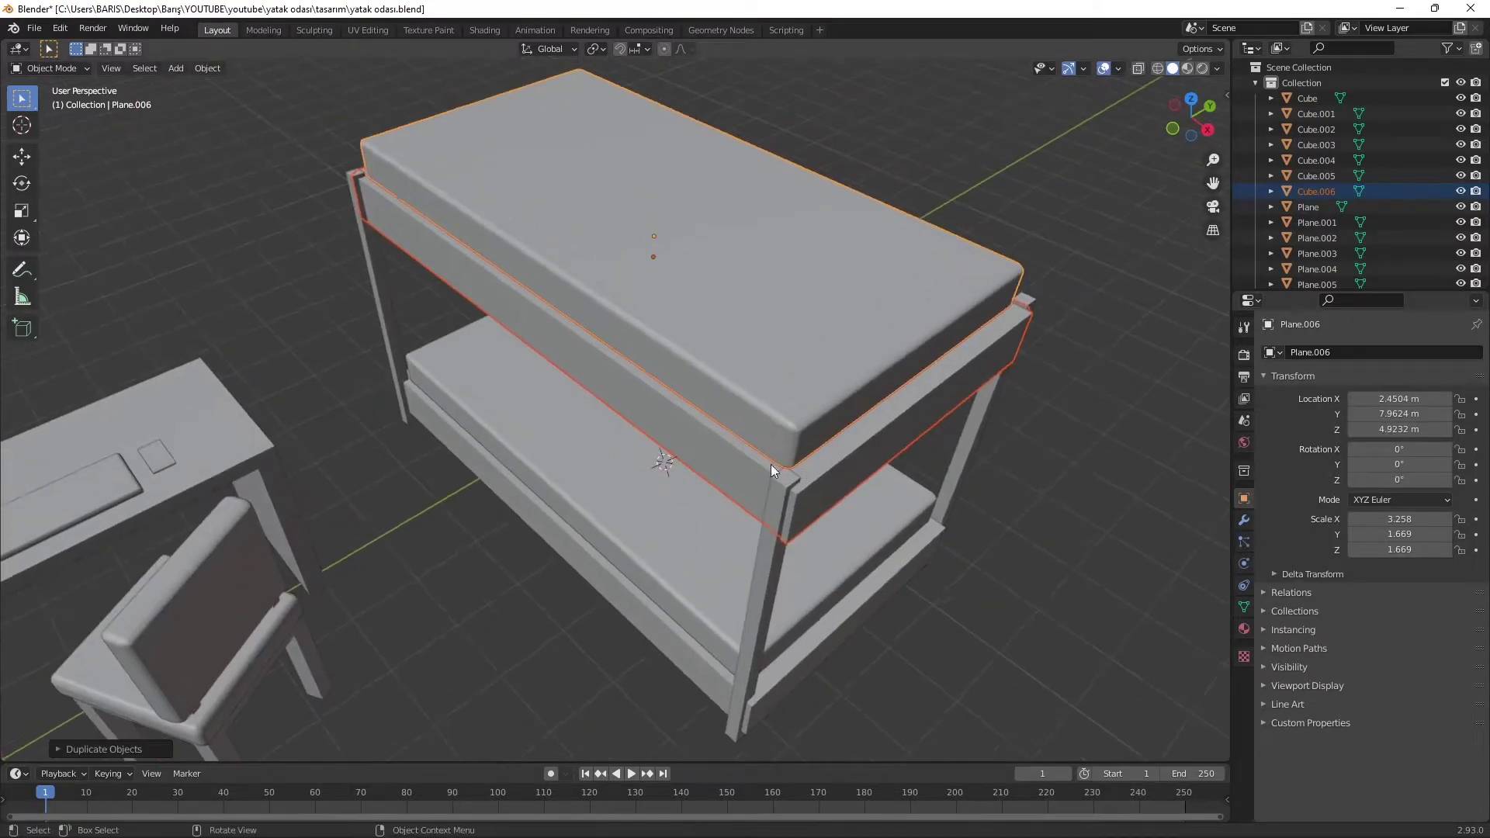
{"action": "left_click", "coordinate": [593, 449]}
{"action": "key", "text": "Delete"}
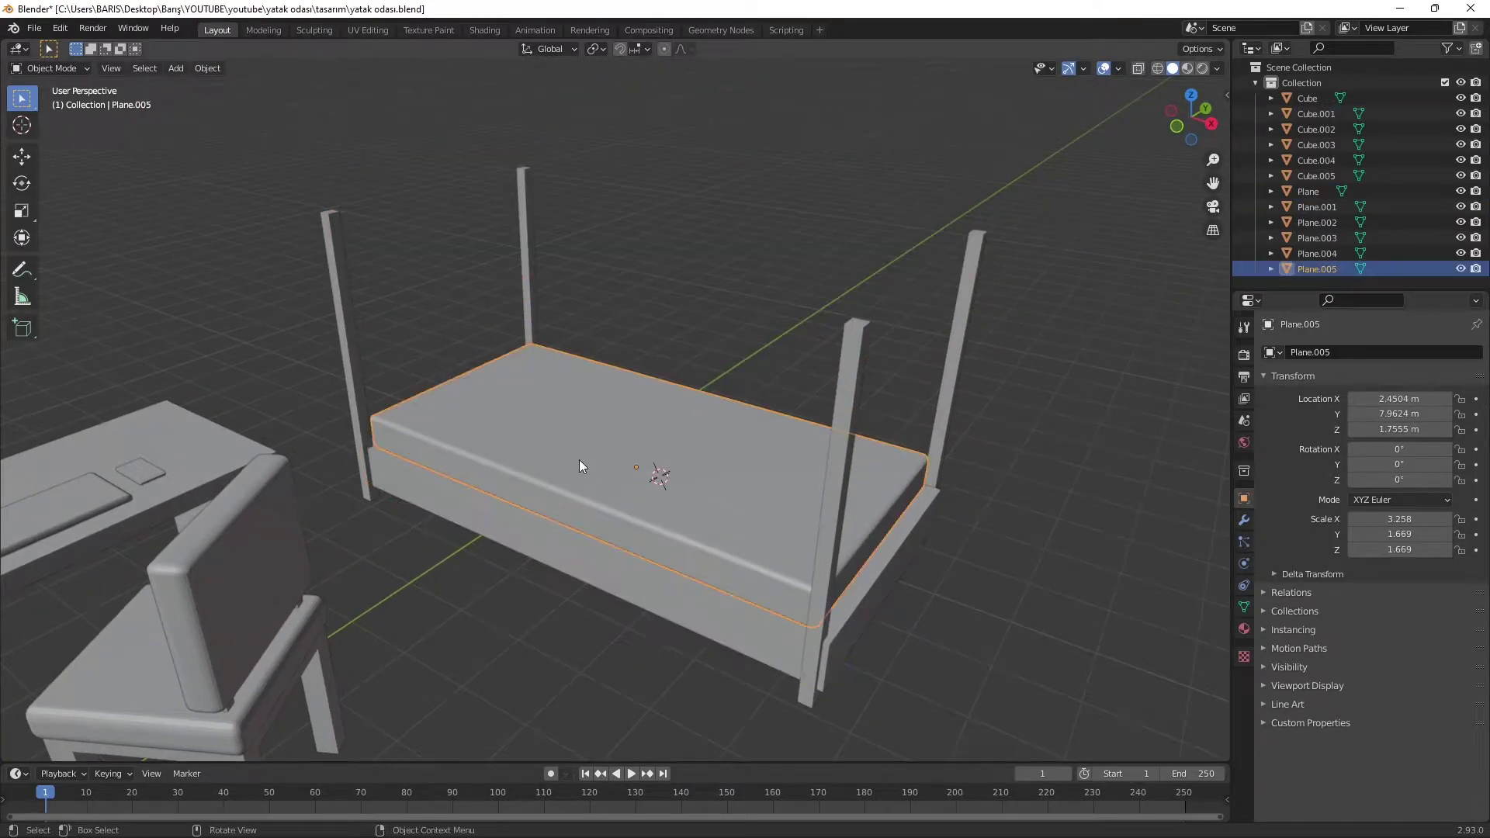
- Adjust the bed frame's geometry in Edit Mode from the top view
{"action": "key", "text": "KP_7"}
{"action": "key", "text": "Tab"}
{"action": "left_click", "coordinate": [444, 499]}
{"action": "key", "text": "g"}
{"action": "key", "text": "g"}
{"action": "key", "text": "Tab"}
{"action": "middle_click_drag", "start_coordinate": [807, 430], "coordinate": [687, 441]}
- Shift the mattress along X so it sits within the frame
{"action": "left_click", "coordinate": [688, 441]}
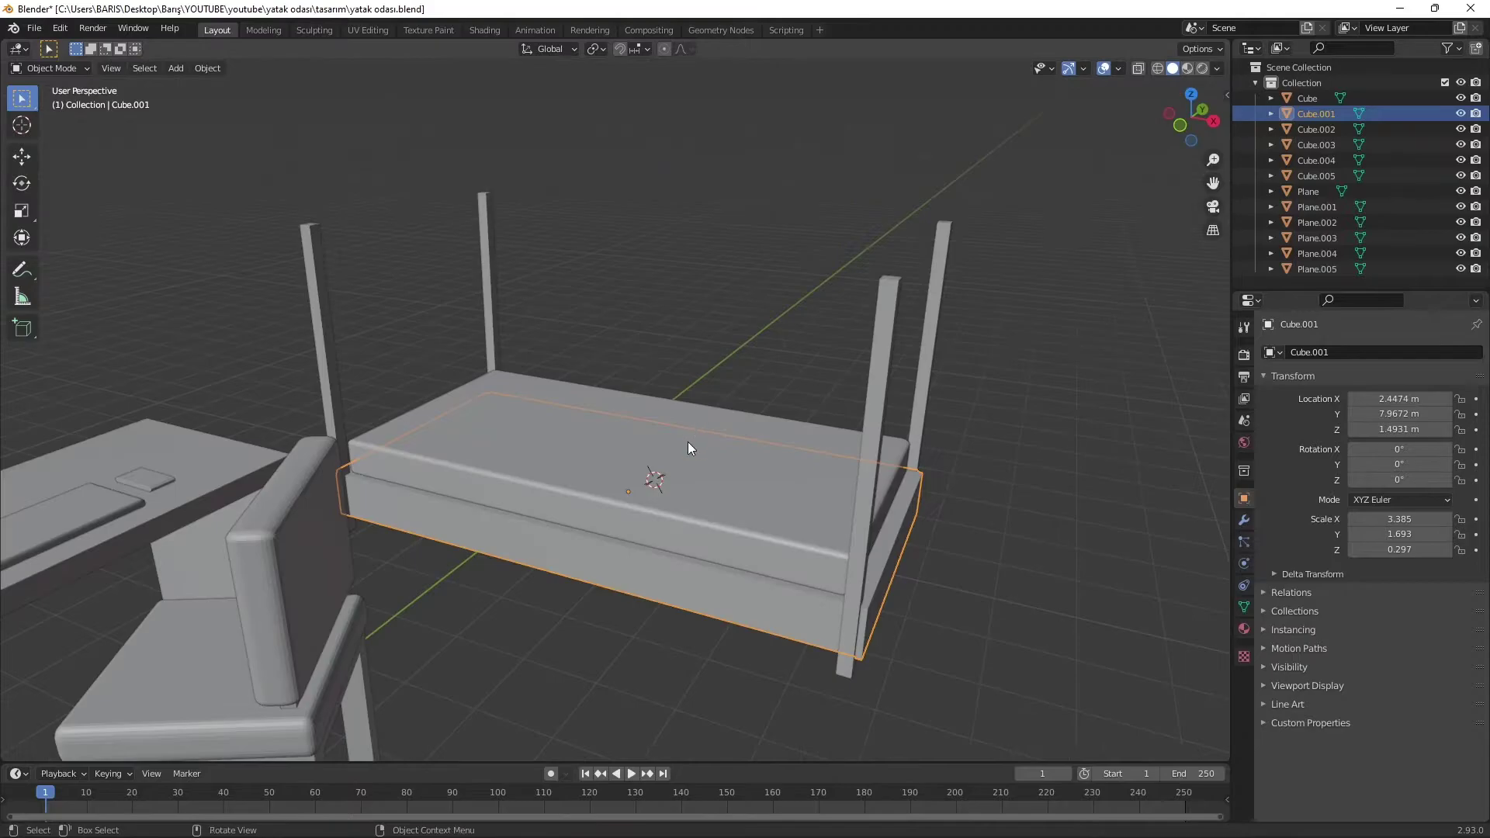
{"action": "key", "text": "KP_7"}
{"action": "key", "text": "Tab"}
{"action": "key", "text": "g"}
{"action": "key", "text": "x"}
{"action": "left_click", "coordinate": [979, 393]}
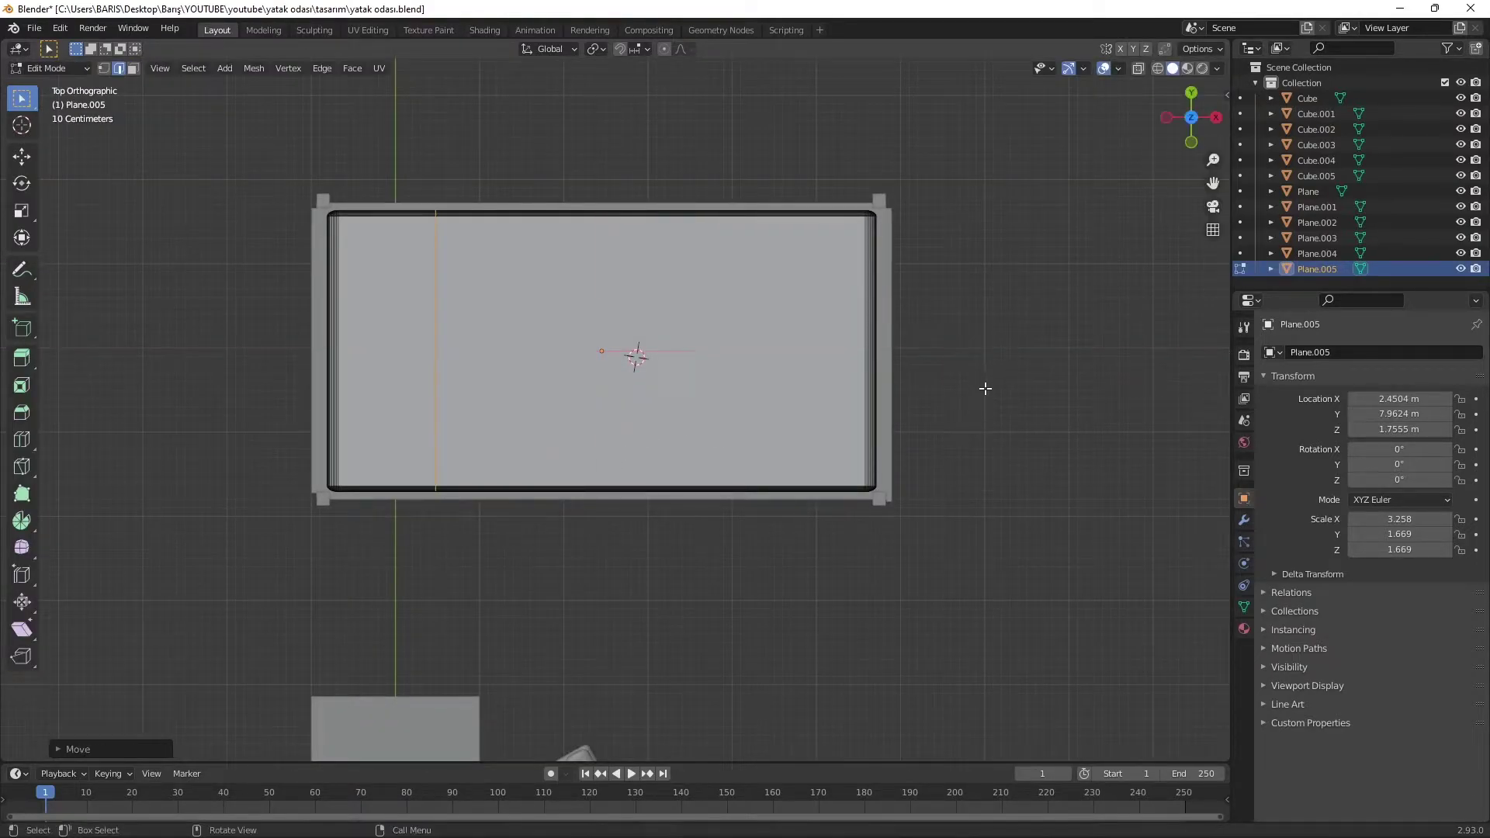
{"action": "middle_click_drag", "start_coordinate": [984, 389], "coordinate": [885, 266]}
- Raise the upper bunk higher along the Z axis
{"action": "left_click", "coordinate": [649, 543]}
{"action": "key", "text": "g"}
{"action": "key", "text": "z"}
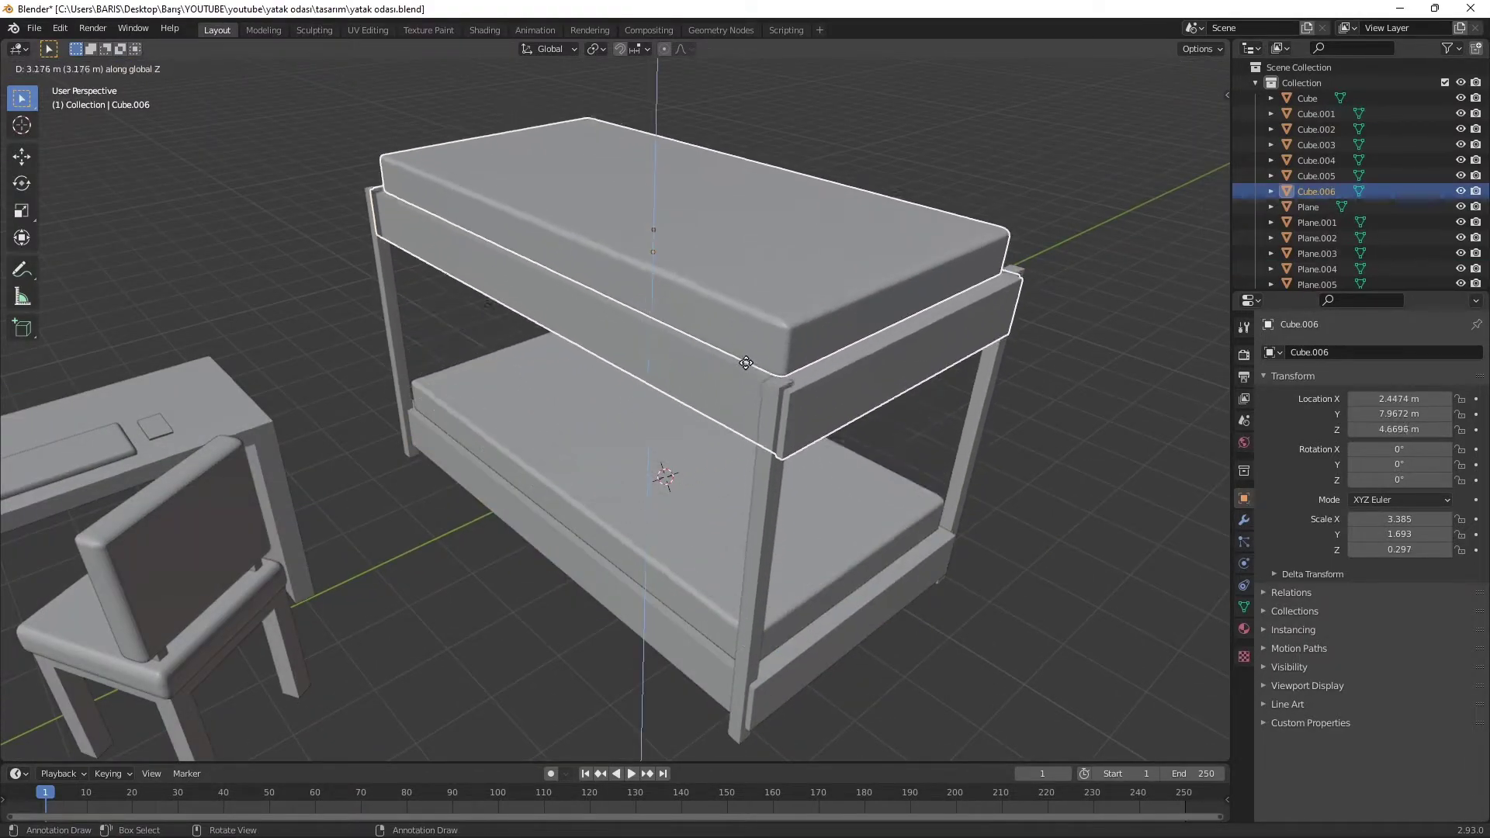
{"action": "left_click", "coordinate": [743, 360]}
{"action": "middle_click_drag", "start_coordinate": [781, 431], "coordinate": [861, 267]}
- Duplicate a front bed leg along X to form the first ladder pole
{"action": "key", "text": "shift+a"}
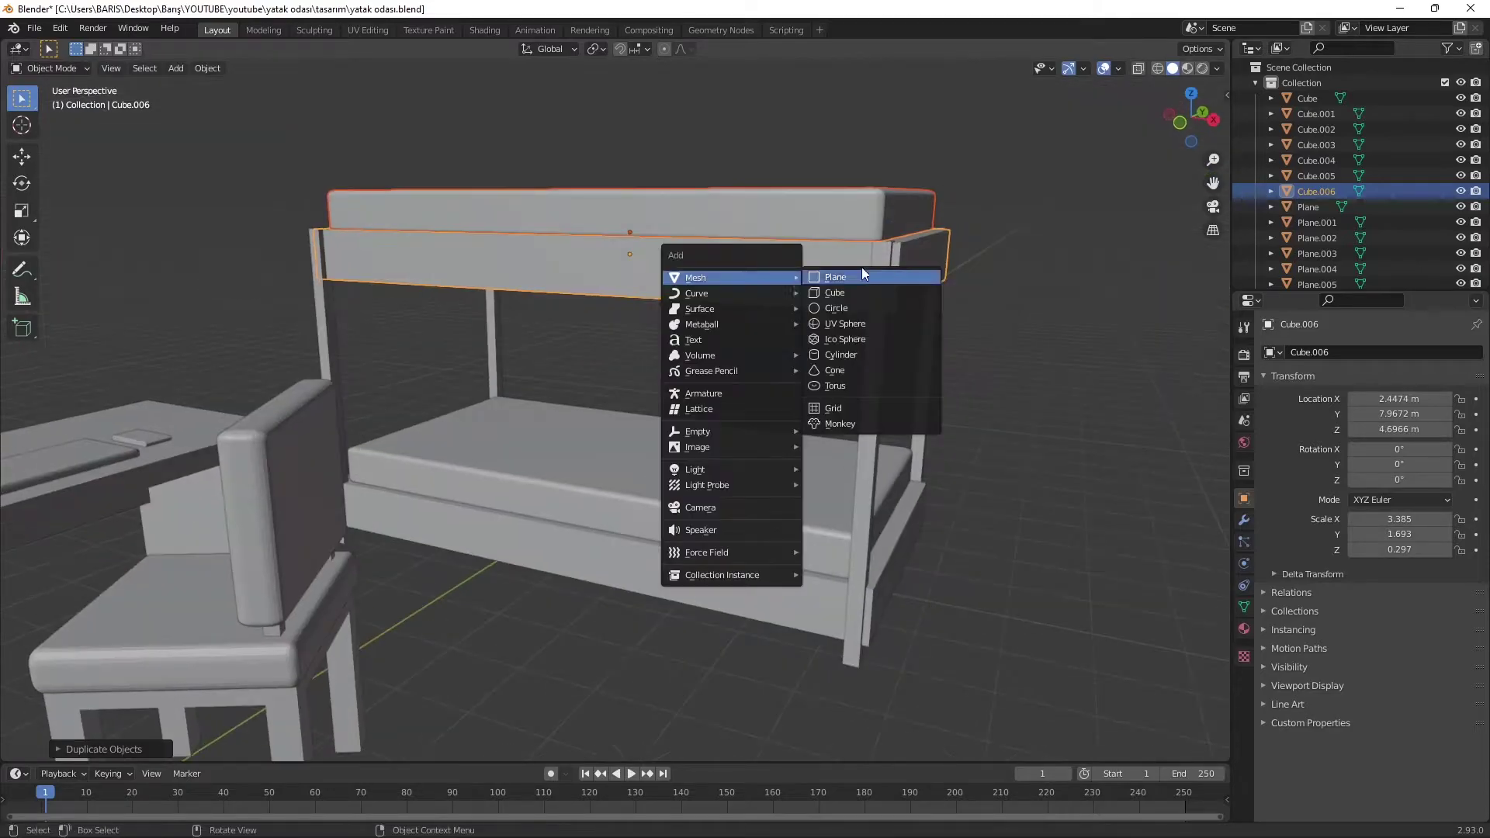
{"action": "left_click", "coordinate": [873, 364]}
{"action": "key", "text": "shift+d"}
{"action": "key", "text": "x"}
{"action": "key", "text": "KP_1"}
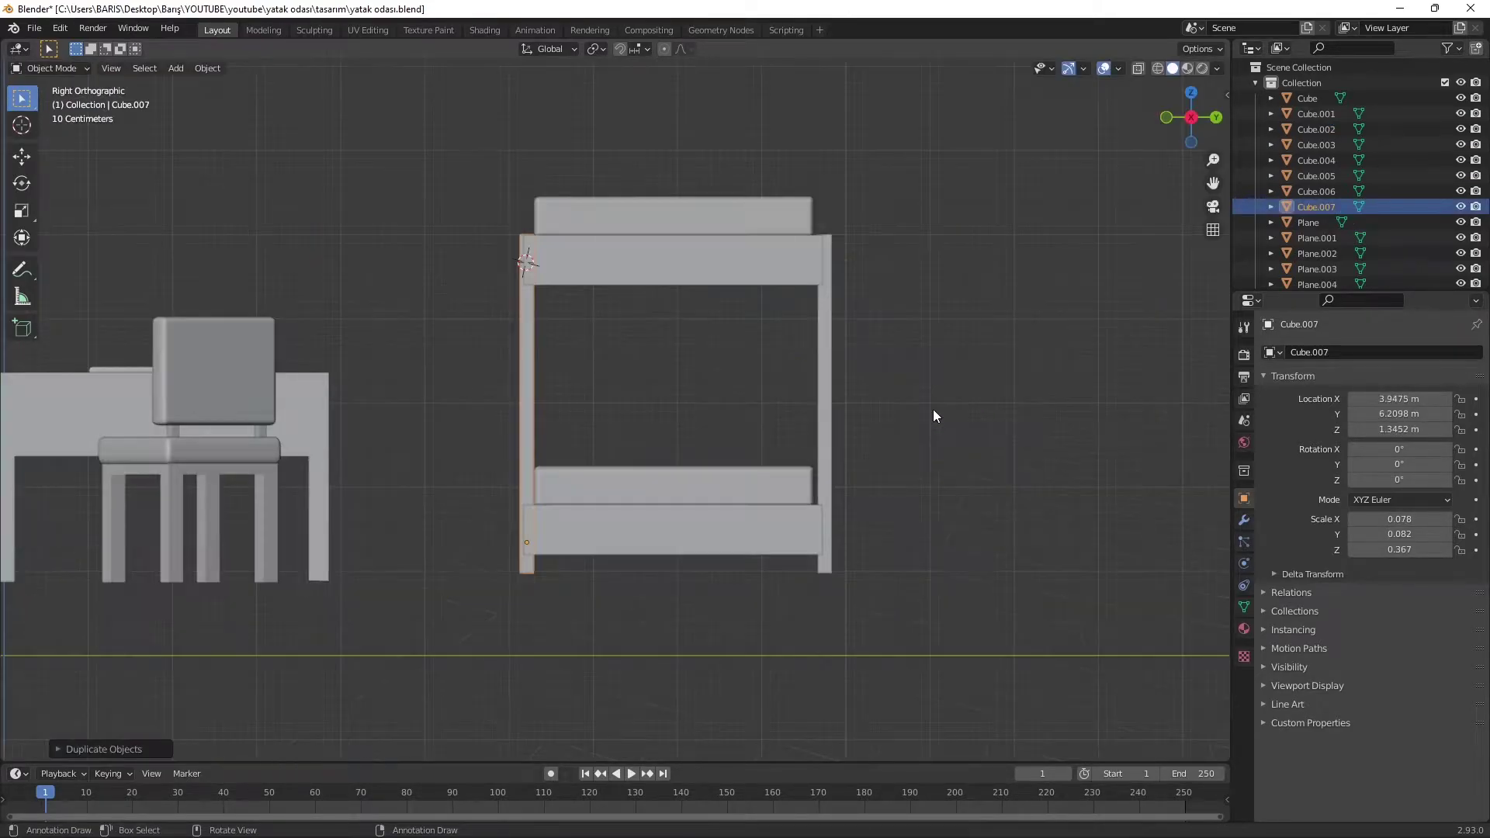
{"action": "key", "text": "KP_3"}
{"action": "left_click", "coordinate": [1048, 303]}
{"action": "mouse_move", "coordinate": [1047, 303]}
{"action": "middle_mouse_down"}
{"action": "mouse_move", "coordinate": [951, 325]}
{"action": "mouse_move", "coordinate": [1012, 318]}
{"action": "middle_mouse_up"}
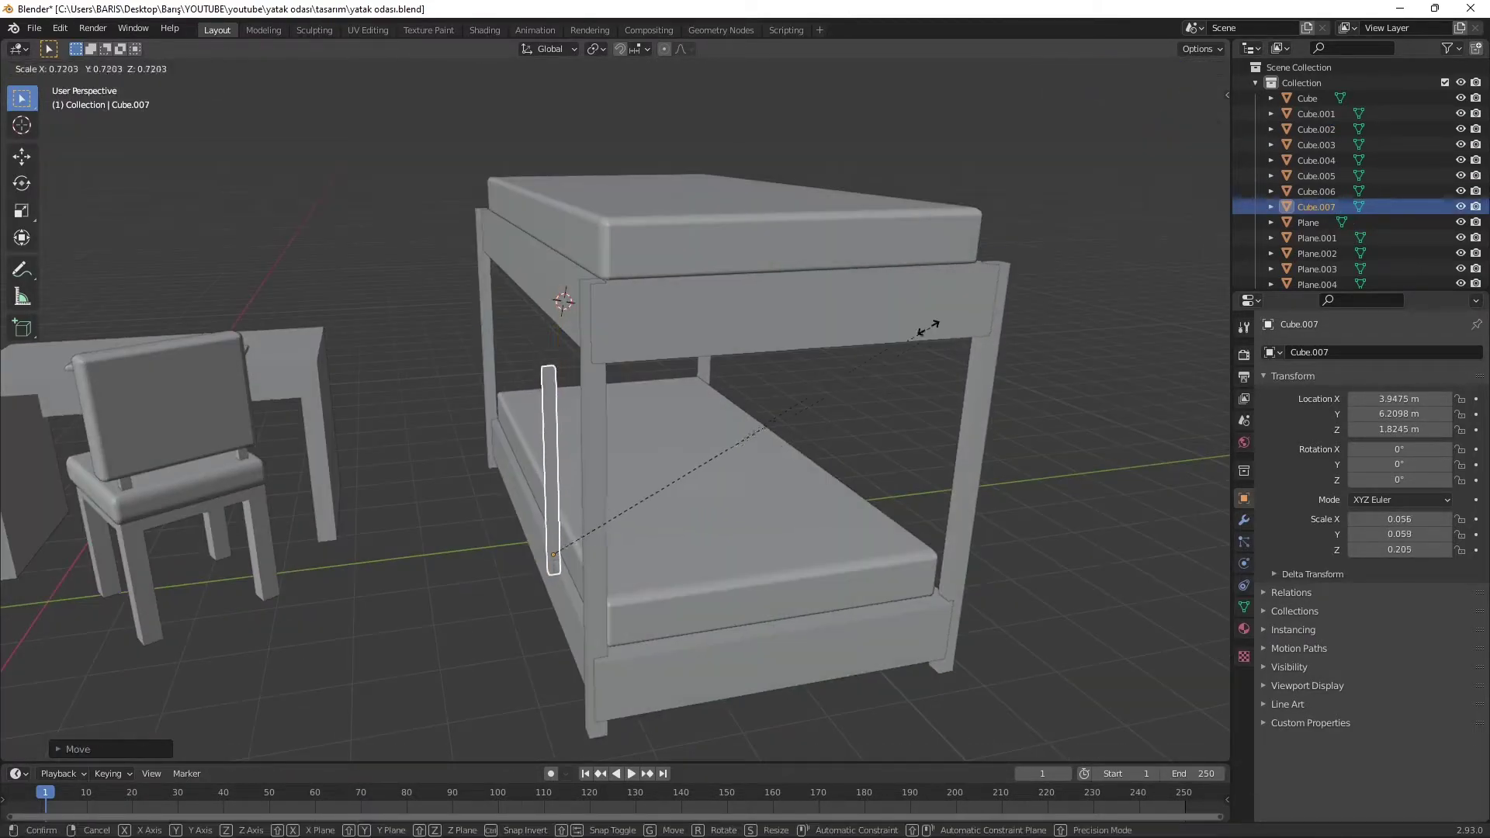
- Make the ladder pole thinner and stretch it taller along Z
{"action": "key", "text": "s"}
{"action": "left_click", "coordinate": [1012, 318]}
{"action": "key", "text": "g"}
{"action": "key", "text": "z"}
{"action": "key", "text": "s"}
{"action": "key", "text": "z"}
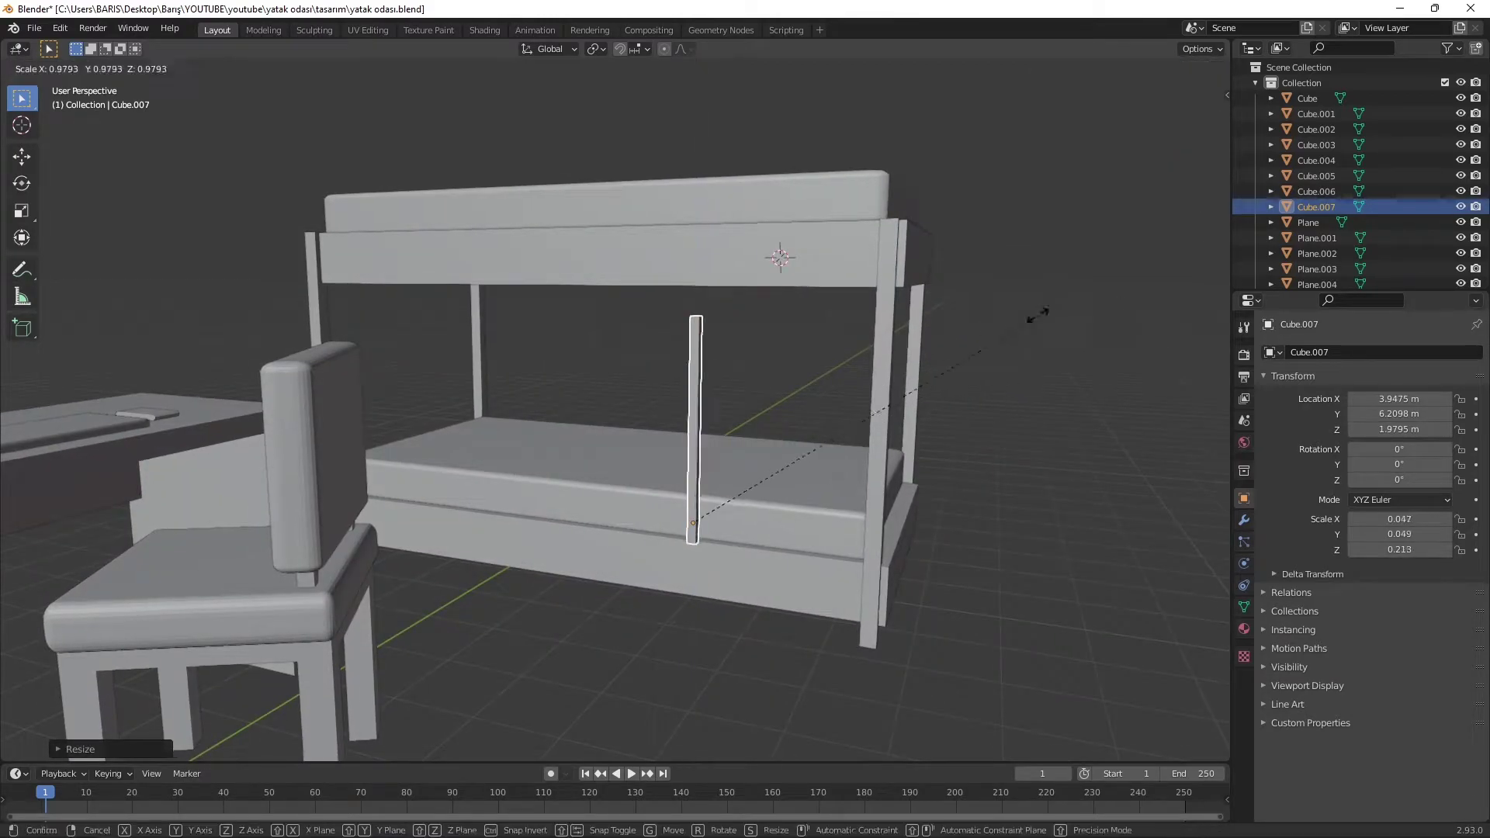
{"action": "key", "text": "KP_1"}
- Duplicate the pole into a second ladder pole and the first rung
{"action": "key", "text": "shift+d"}
{"action": "key", "text": "x"}
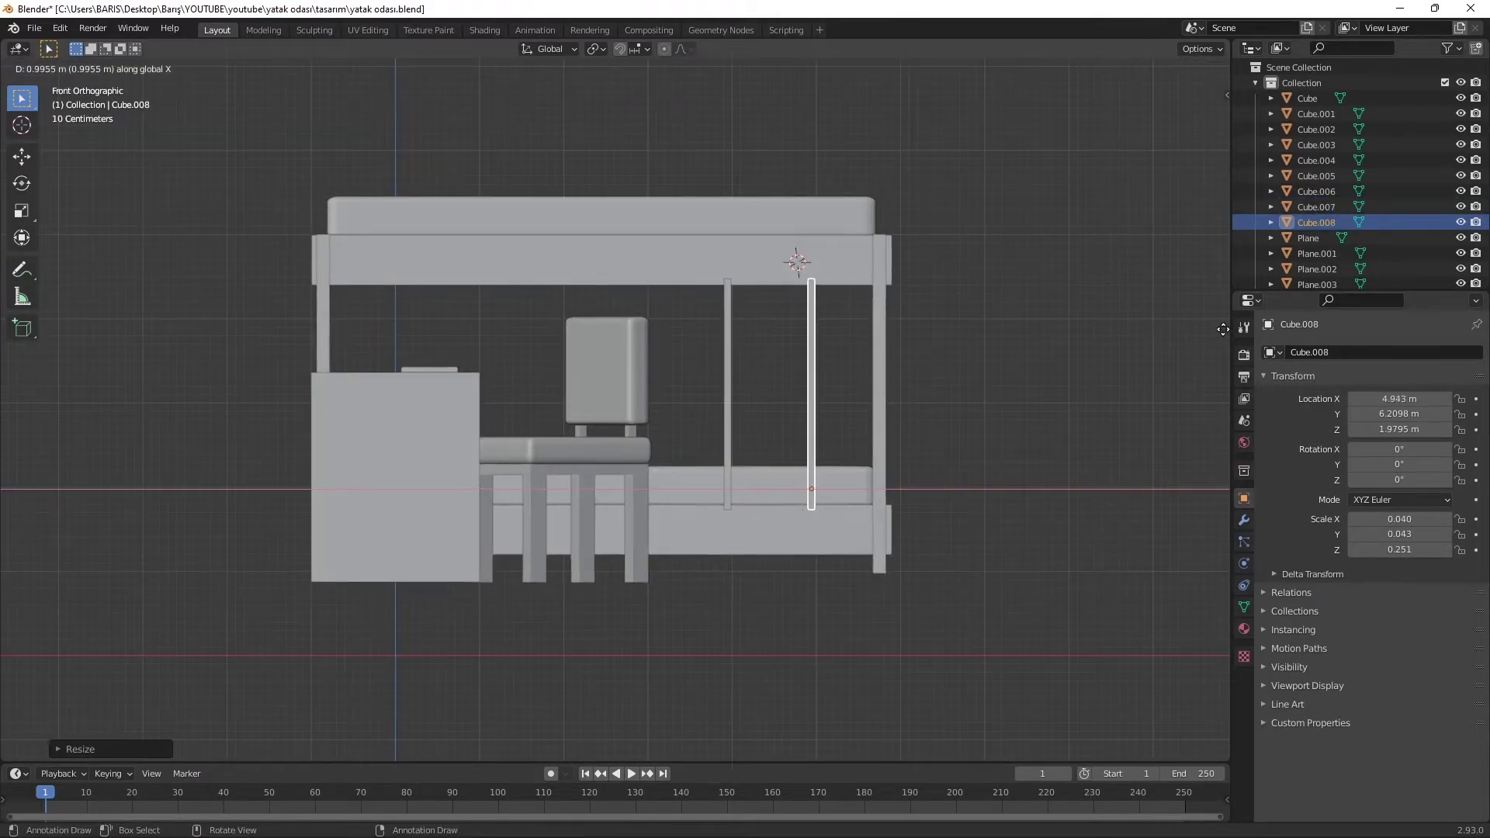
{"action": "key", "text": "shift+d"}
{"action": "key", "text": "x"}
{"action": "left_click", "coordinate": [838, 370]}
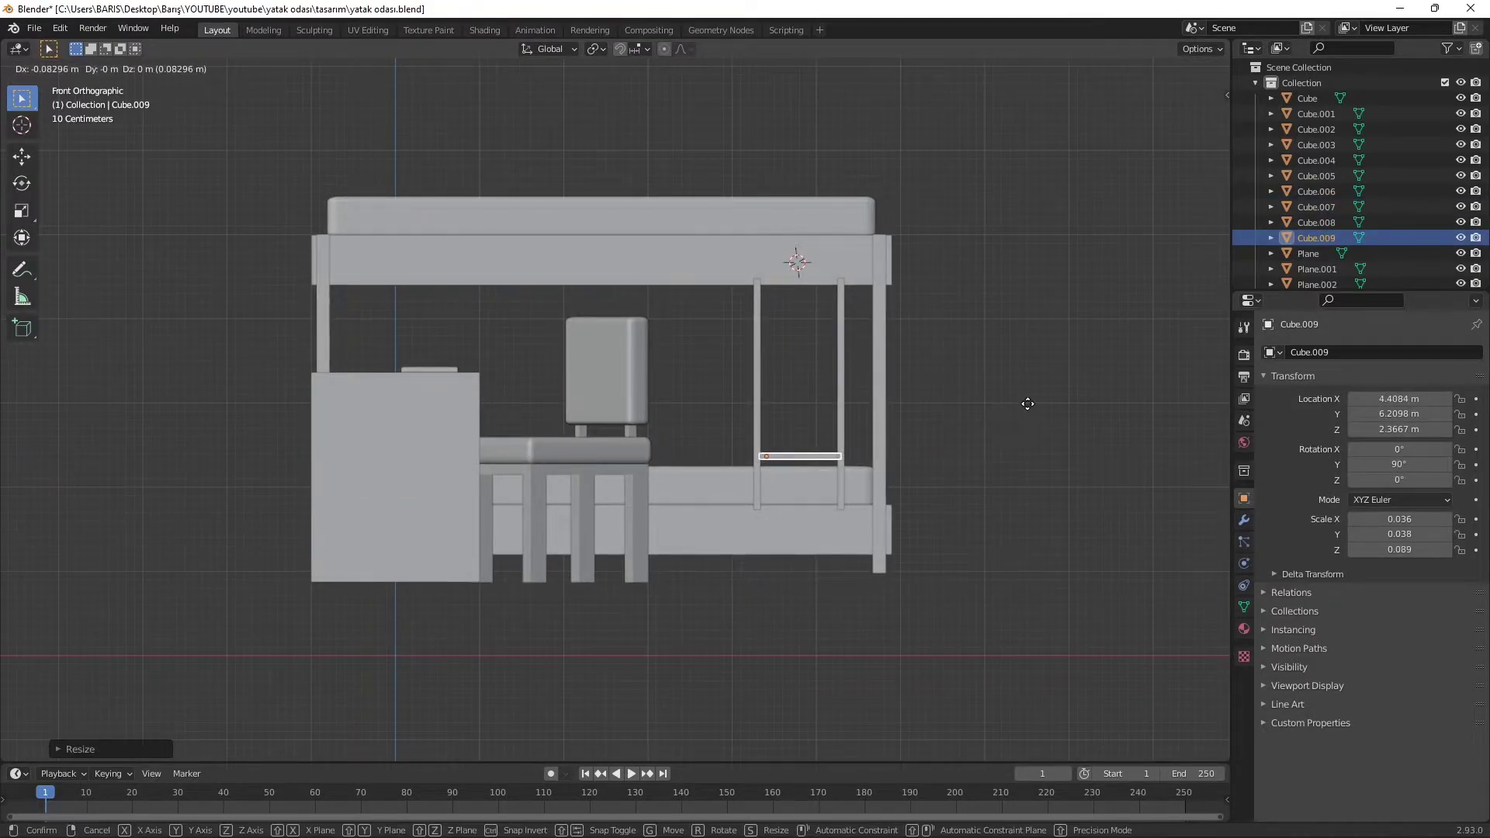
{"action": "left_click", "coordinate": [1027, 404]}
- Add more rungs and raise all three rungs together along Z
{"action": "key", "text": "shift+d"}
{"action": "left_click", "coordinate": [1024, 347]}
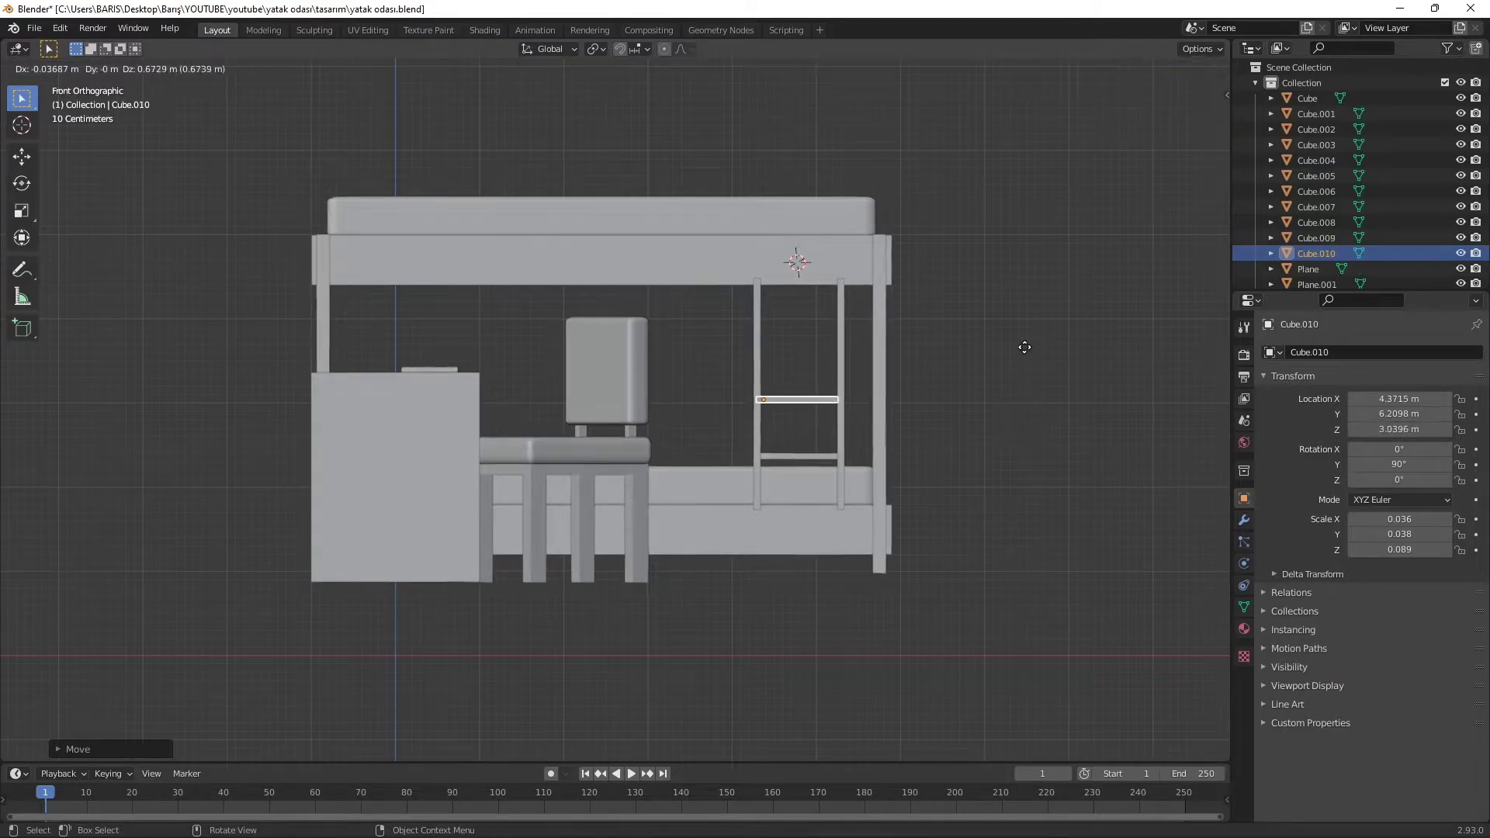
{"action": "left_click", "coordinate": [817, 403], "text": "shift"}
{"action": "key", "text": "g"}
{"action": "left_click", "coordinate": [1011, 412]}
{"action": "key", "text": "g"}
{"action": "key", "text": "z"}
{"action": "left_click", "coordinate": [946, 403]}
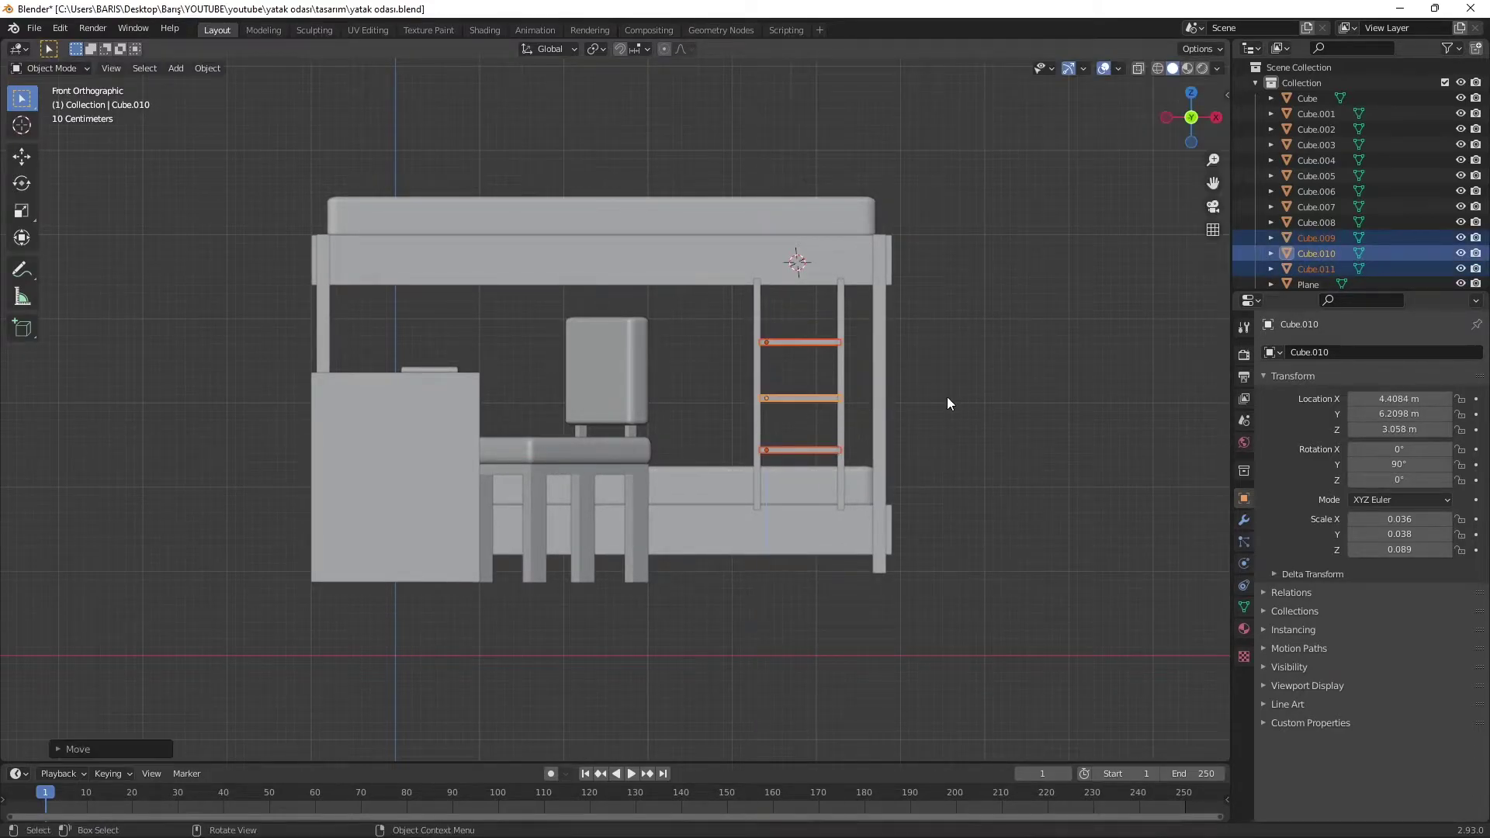
{"action": "mouse_move", "coordinate": [953, 400]}
{"action": "middle_mouse_down"}
{"action": "mouse_move", "coordinate": [1047, 381]}
{"action": "mouse_move", "coordinate": [1037, 371]}
{"action": "middle_mouse_up"}
- Thicken the lower mattress by scaling it along Z
{"action": "left_click", "coordinate": [1001, 384]}
{"action": "key", "text": "s"}
{"action": "key", "text": "z"}
{"action": "left_click", "coordinate": [1111, 410]}
{"action": "key", "text": "shift+a"}
- Add a cube and scale it into a thin rail (0.06 and 0.08 sizes)
{"action": "left_click", "coordinate": [1037, 375]}
{"action": "key", "text": "s"}
{"action": "key", "text": "Escape"}
{"action": "key", "text": "s"}
{"action": "key", "text": "z"}
{"action": "key", "text": "0"}
{"action": "key", "text": "period"}
{"action": "key", "text": "0"}
{"action": "key", "text": "8"}
{"action": "key", "text": "Return"}
{"action": "key", "text": "s"}
{"action": "key", "text": "x"}
{"action": "key", "text": "0"}
{"action": "key", "text": "period"}
{"action": "key", "text": "0"}
{"action": "key", "text": "6"}
- Move the thin rail beside the bed
{"action": "key", "text": "Return"}
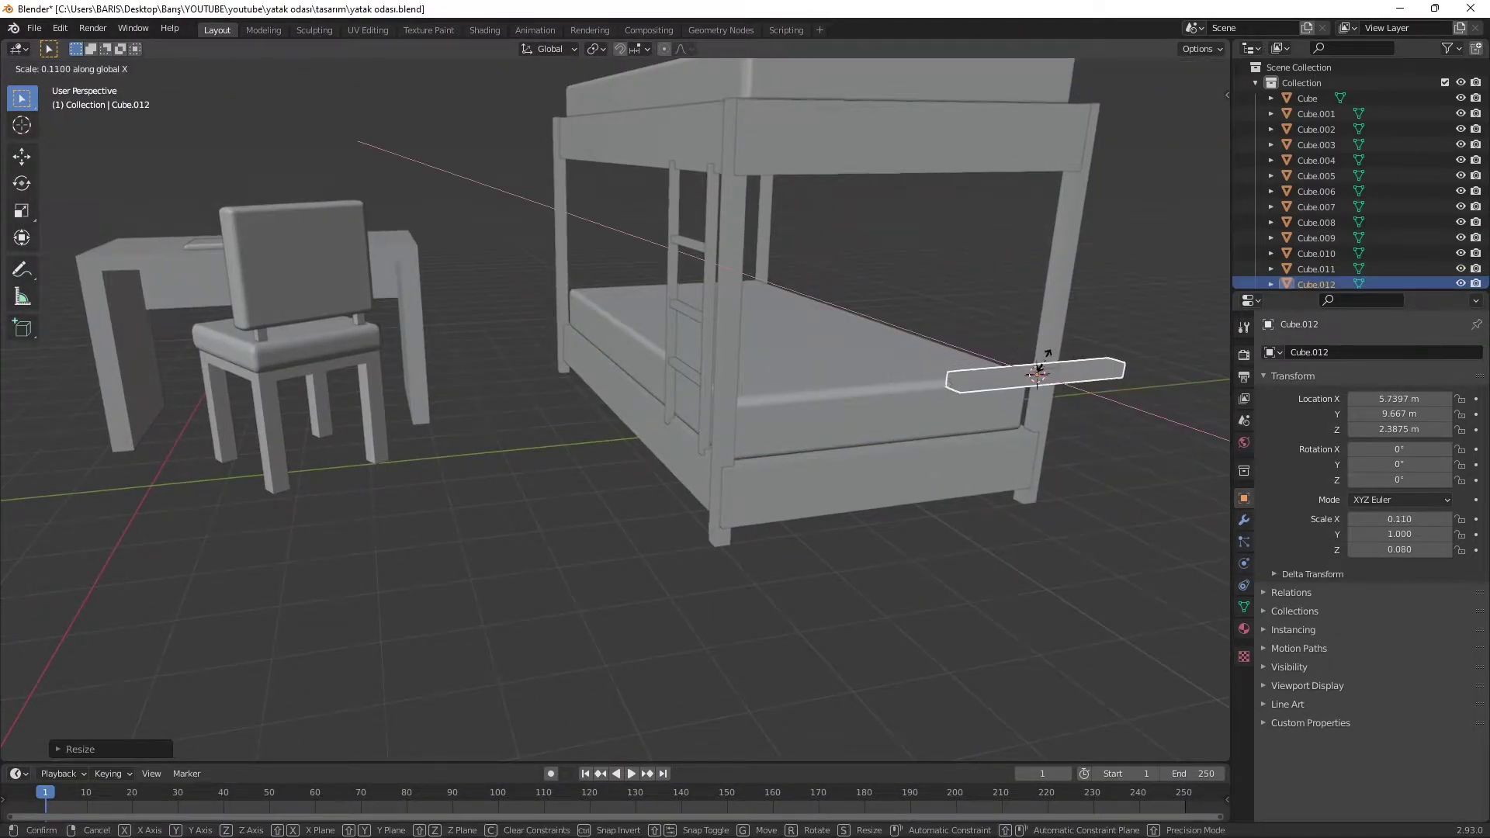
{"action": "key", "text": "KP_Decimal"}
{"action": "key", "text": "g"}
{"action": "left_click", "coordinate": [887, 344]}
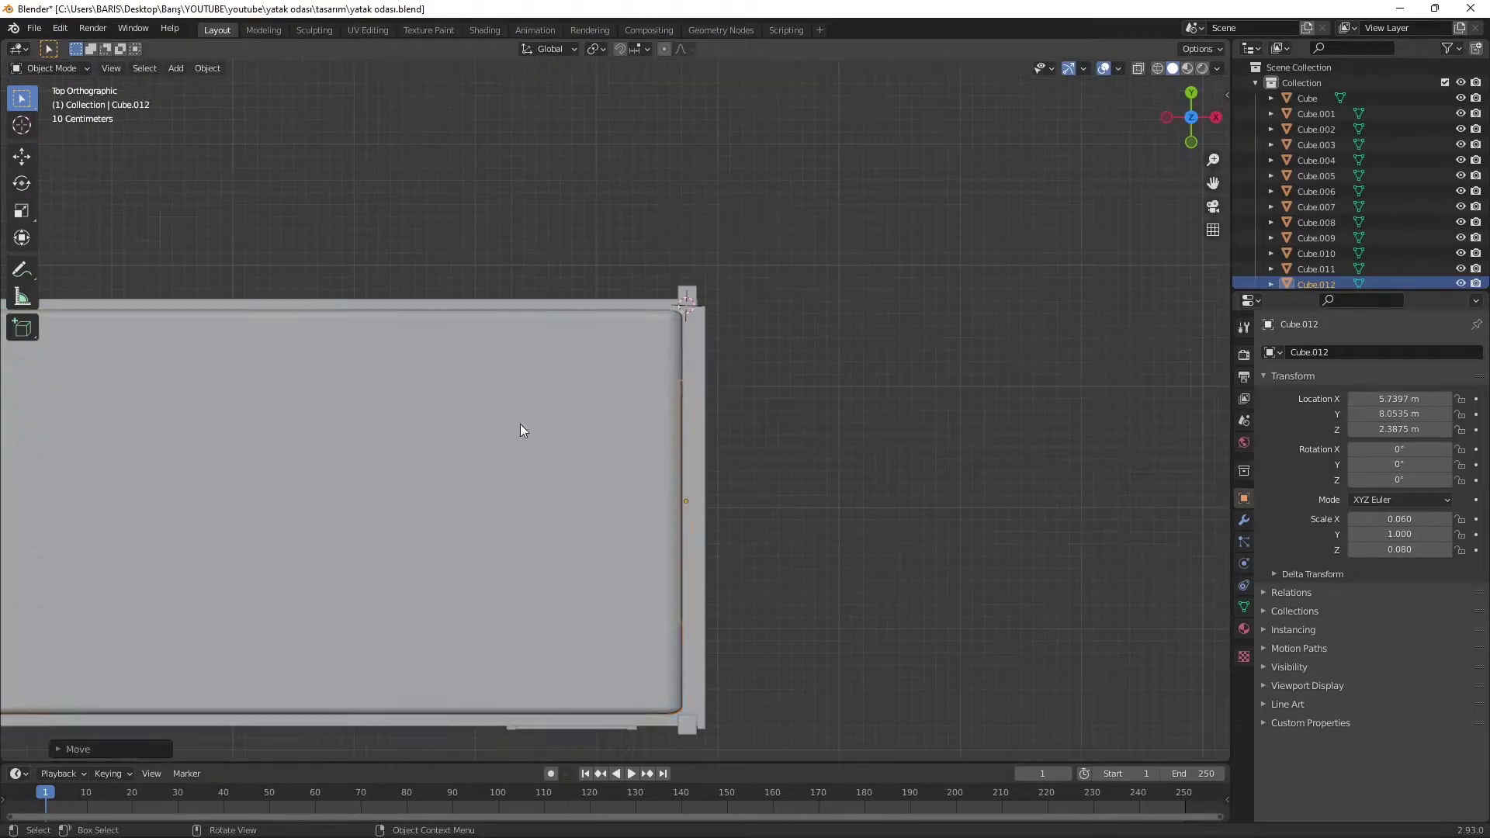
- Select and delete the upper bunk pieces
{"action": "left_click", "coordinate": [658, 303]}
{"action": "mouse_move", "coordinate": [659, 302]}
{"action": "middle_mouse_down"}
{"action": "mouse_move", "coordinate": [765, 229]}
{"action": "mouse_move", "coordinate": [740, 300]}
{"action": "middle_mouse_up"}
{"action": "key", "text": "x"}
{"action": "left_click", "coordinate": [740, 299]}
- Fit the rail along the bed's length and raise it vertically
{"action": "left_click", "coordinate": [841, 412]}
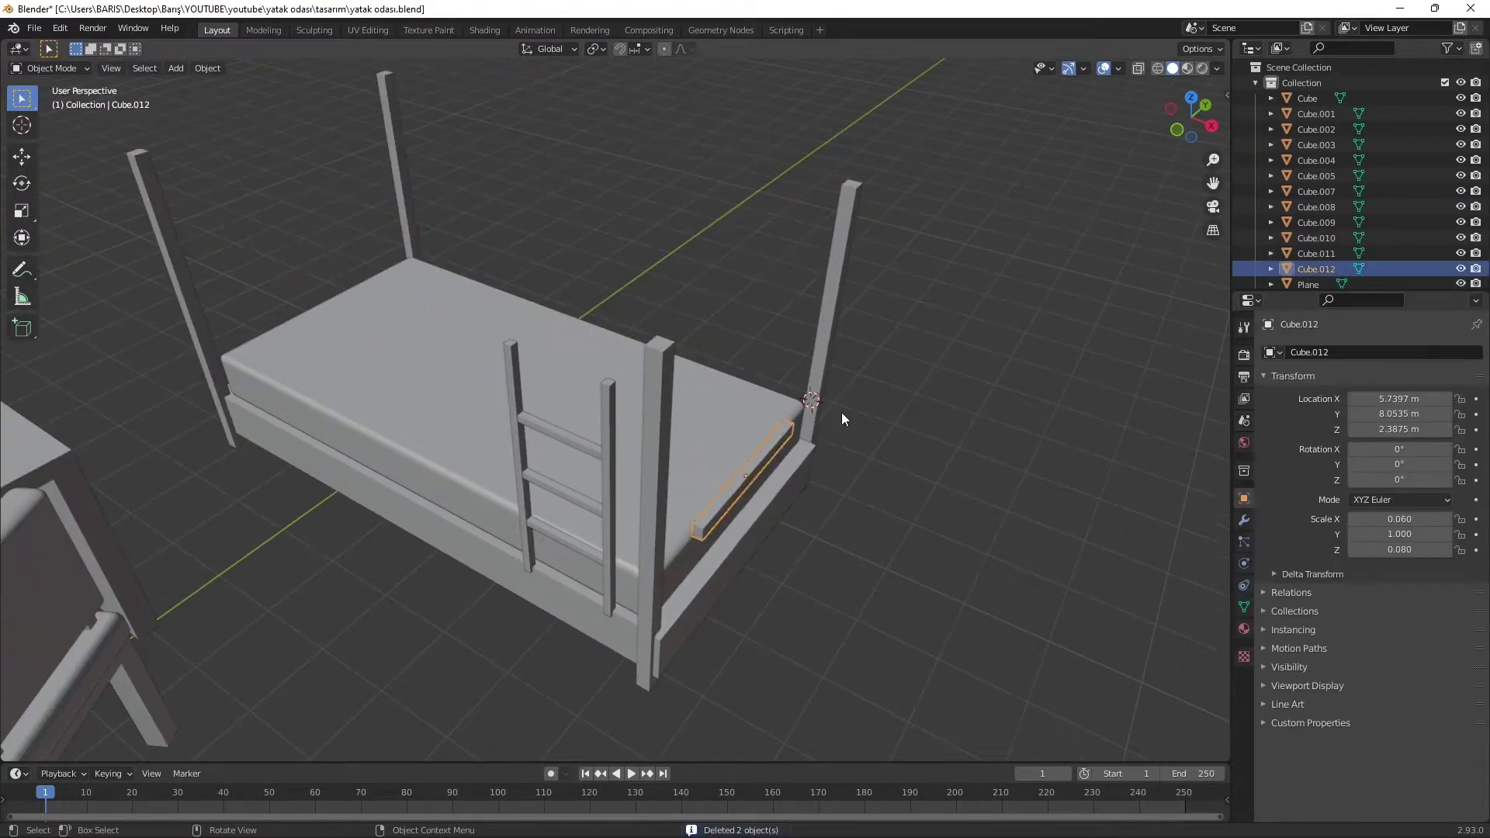
{"action": "key", "text": "KP_7"}
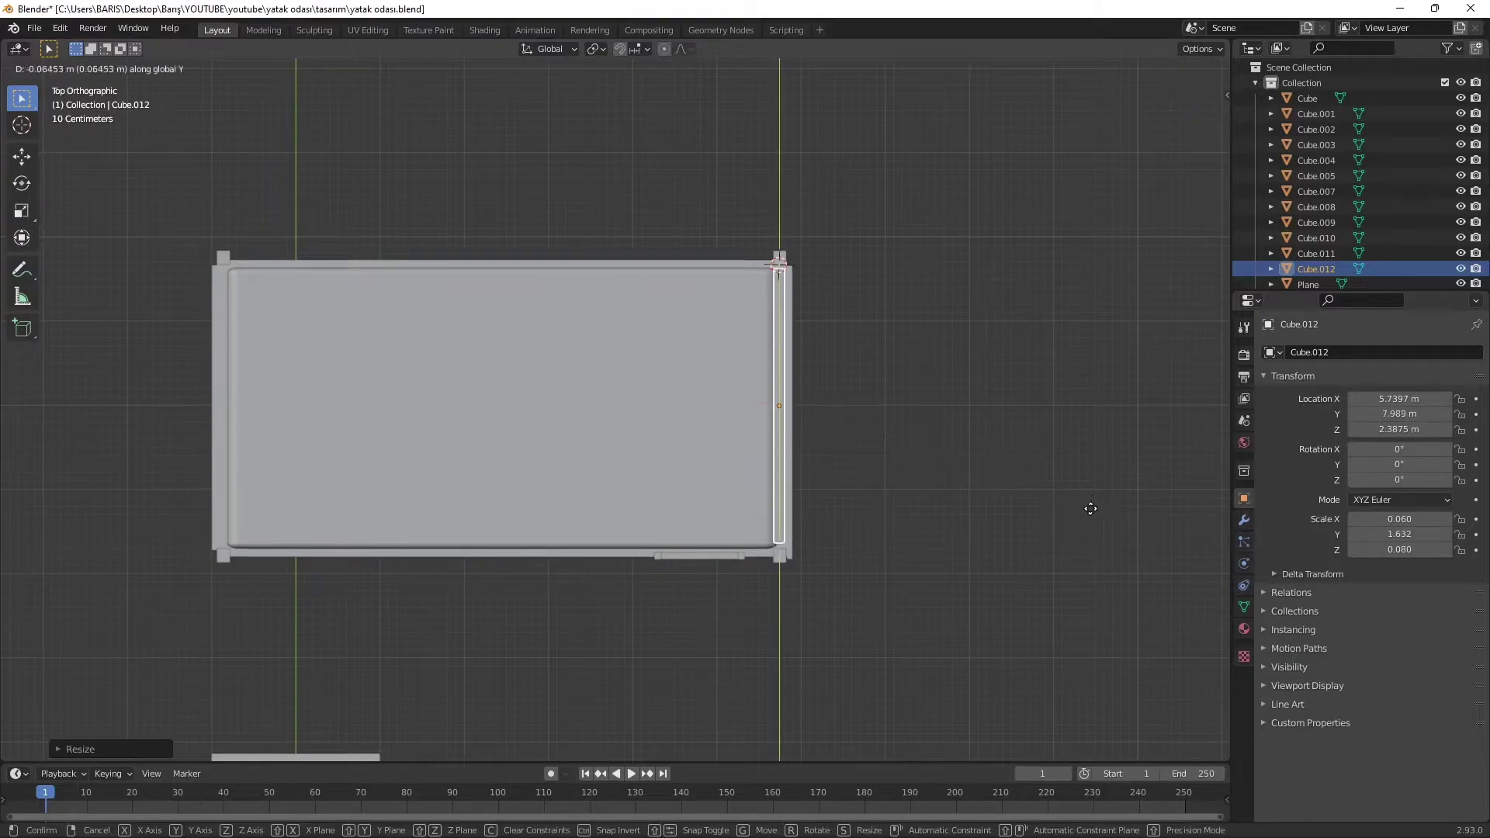
{"action": "left_click", "coordinate": [1105, 509]}
{"action": "mouse_move", "coordinate": [1105, 510]}
{"action": "middle_mouse_down"}
{"action": "mouse_move", "coordinate": [928, 394]}
{"action": "mouse_move", "coordinate": [1103, 389]}
{"action": "middle_mouse_up"}
{"action": "key", "text": "g"}
{"action": "key", "text": "z"}
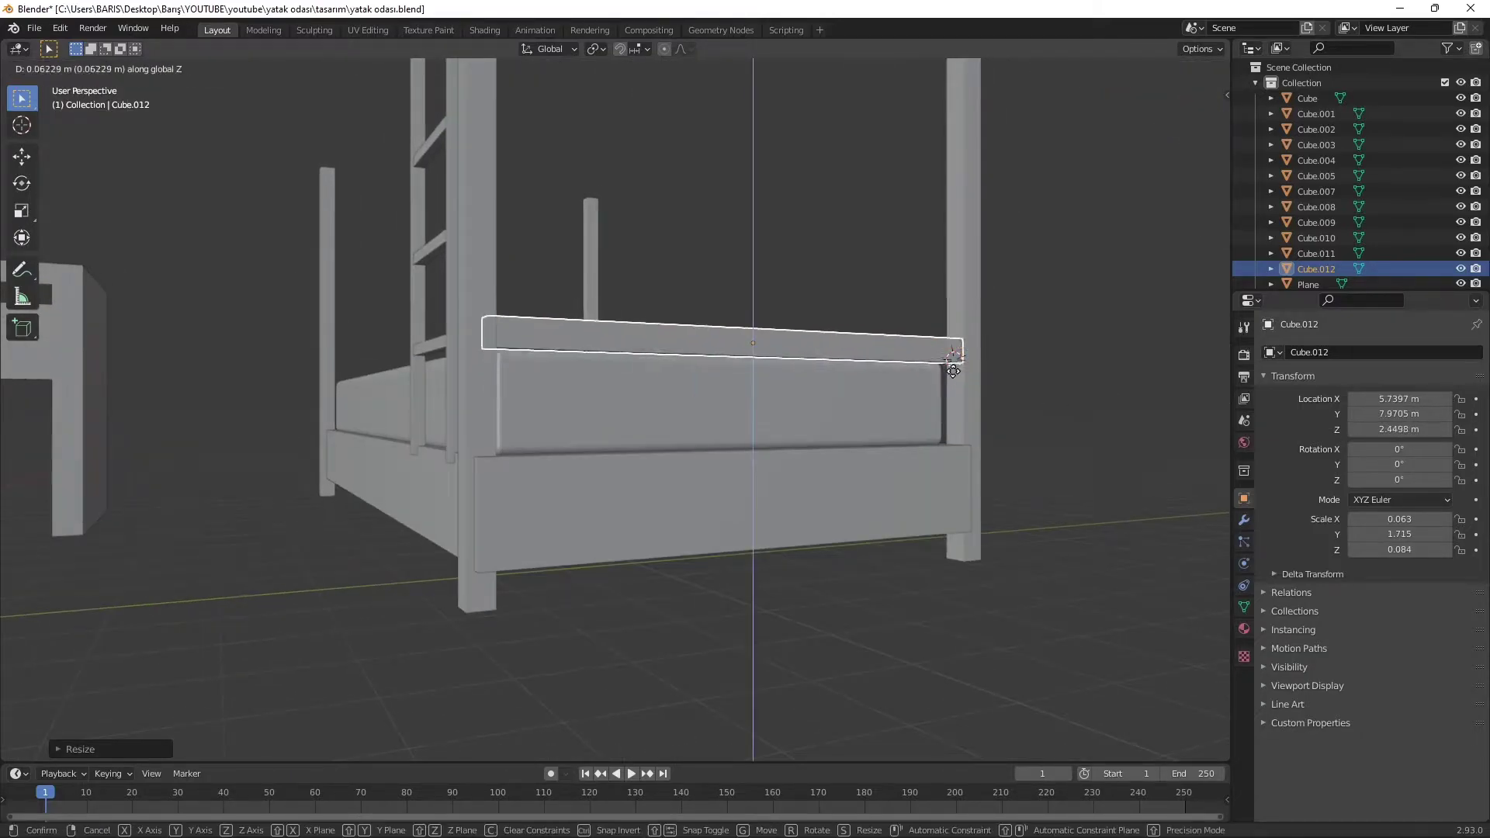
{"action": "left_click", "coordinate": [933, 385]}
- Add 23 loop cuts along the rail in Edit Mode
{"action": "key", "text": "Tab"}
{"action": "middle_click_drag", "start_coordinate": [934, 385], "coordinate": [735, 417]}
{"action": "key", "text": "ctrl+r"}
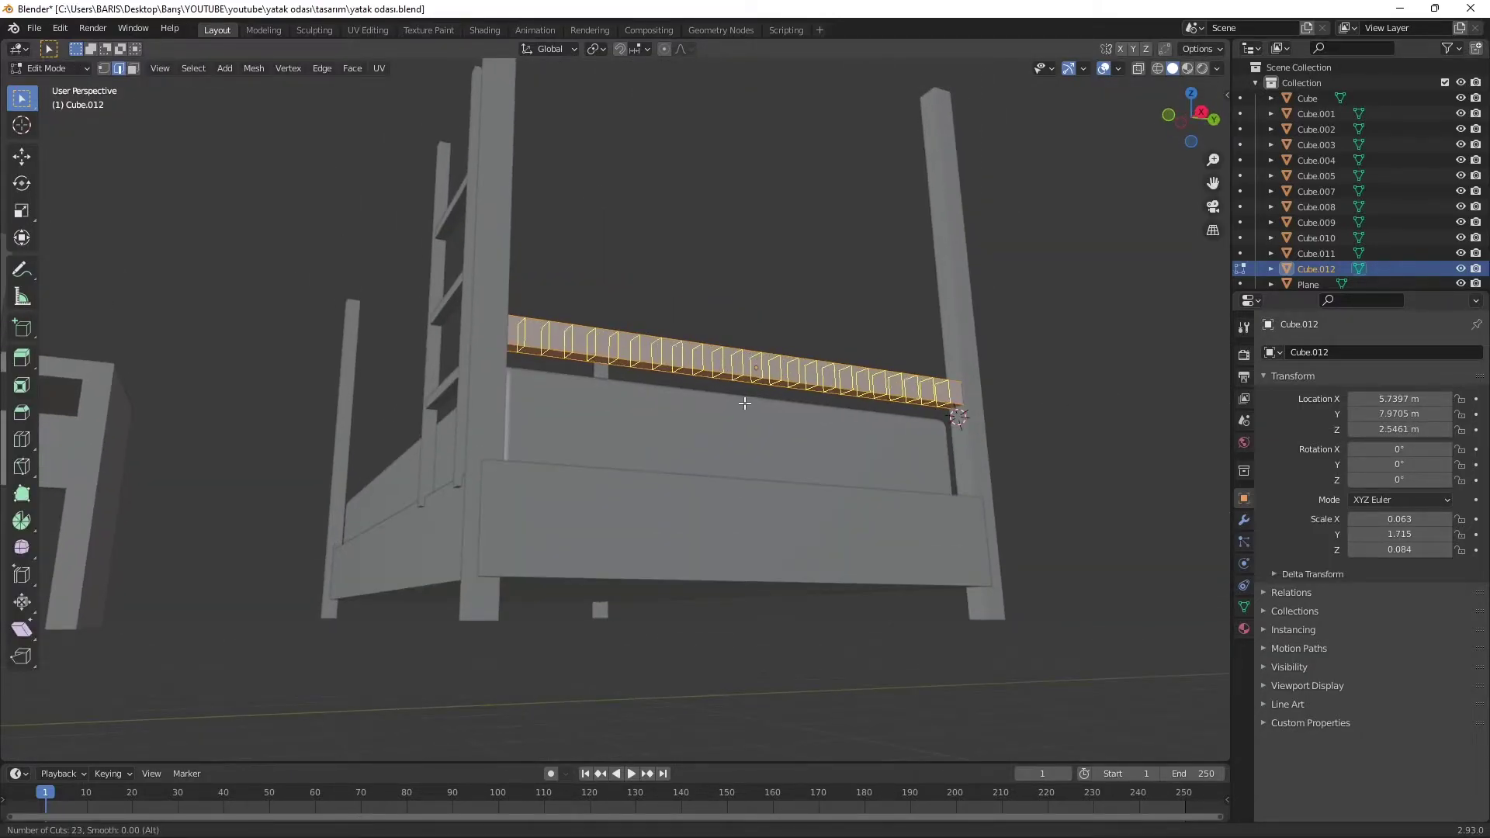
{"action": "key", "text": "Tab"}
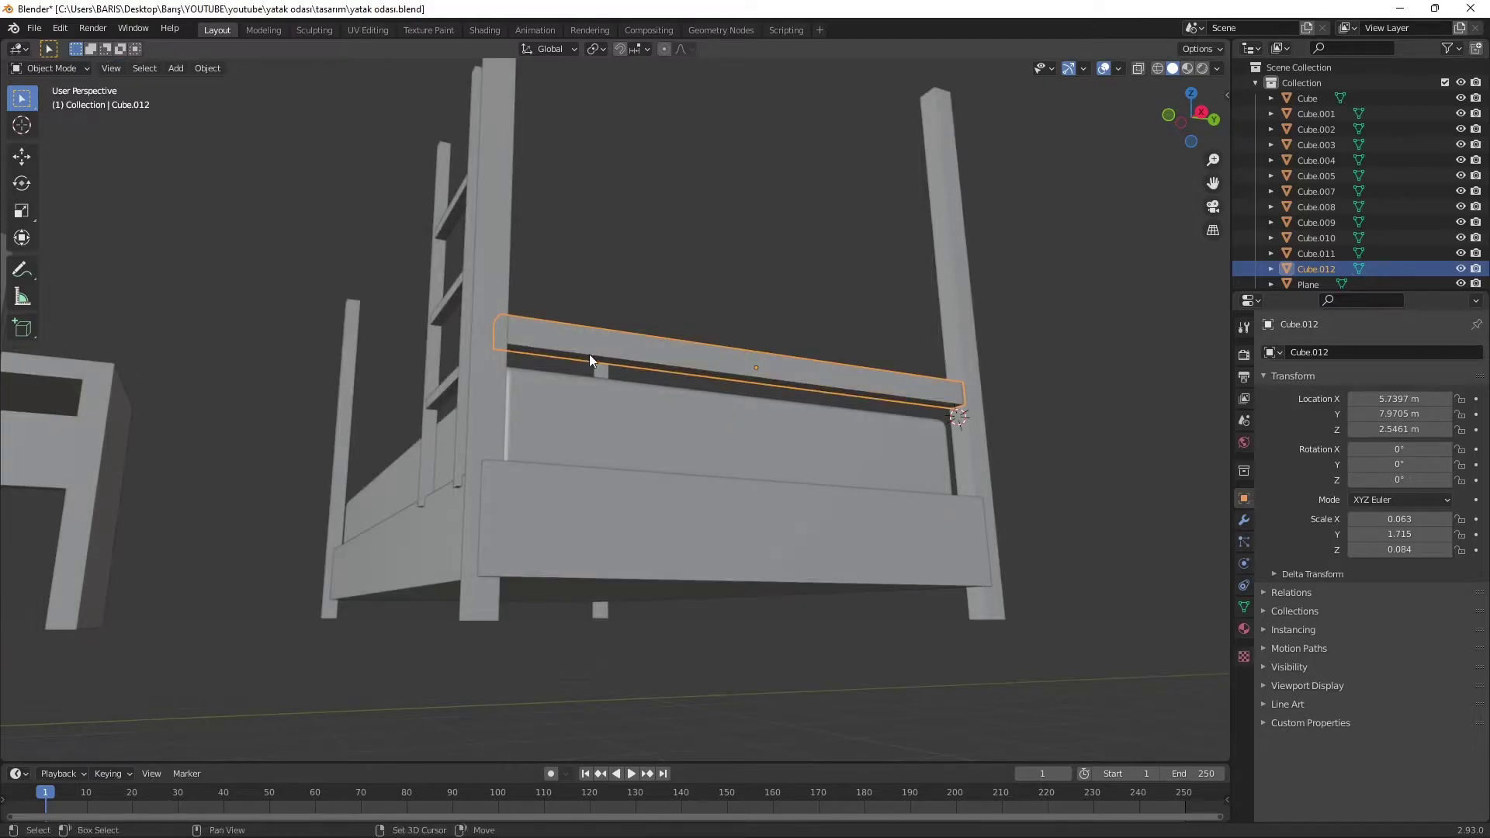
- Add a small cube at a 3D cursor placed under the rail
{"action": "right_click", "coordinate": [589, 354], "text": "shift"}
{"action": "key", "text": "shift+a"}
{"action": "left_click", "coordinate": [668, 369]}
- Shrink the small cube and position it just under the rail
{"action": "key", "text": "s"}
{"action": "left_click", "coordinate": [617, 351]}
{"action": "key", "text": "KP_Decimal"}
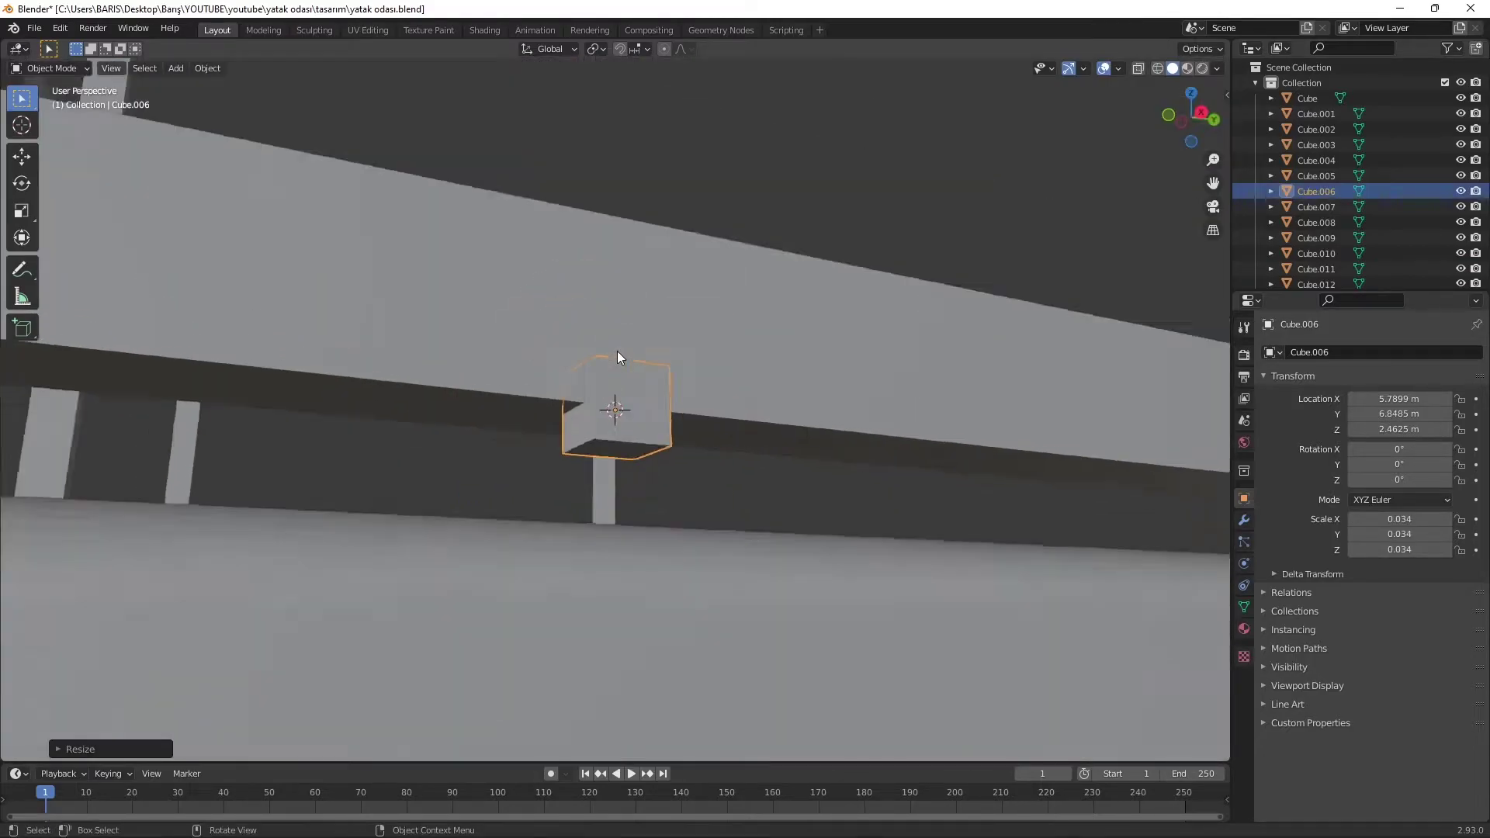
{"action": "key", "text": "g"}
{"action": "key", "text": "z"}
{"action": "left_click", "coordinate": [761, 302]}
{"action": "key", "text": "s"}
{"action": "mouse_move", "coordinate": [761, 302]}
{"action": "middle_mouse_down"}
{"action": "mouse_move", "coordinate": [970, 271]}
{"action": "mouse_move", "coordinate": [784, 268]}
{"action": "middle_mouse_up"}
{"action": "key", "text": "KP_1"}
{"action": "key", "text": "x"}
{"action": "left_click", "coordinate": [929, 251]}
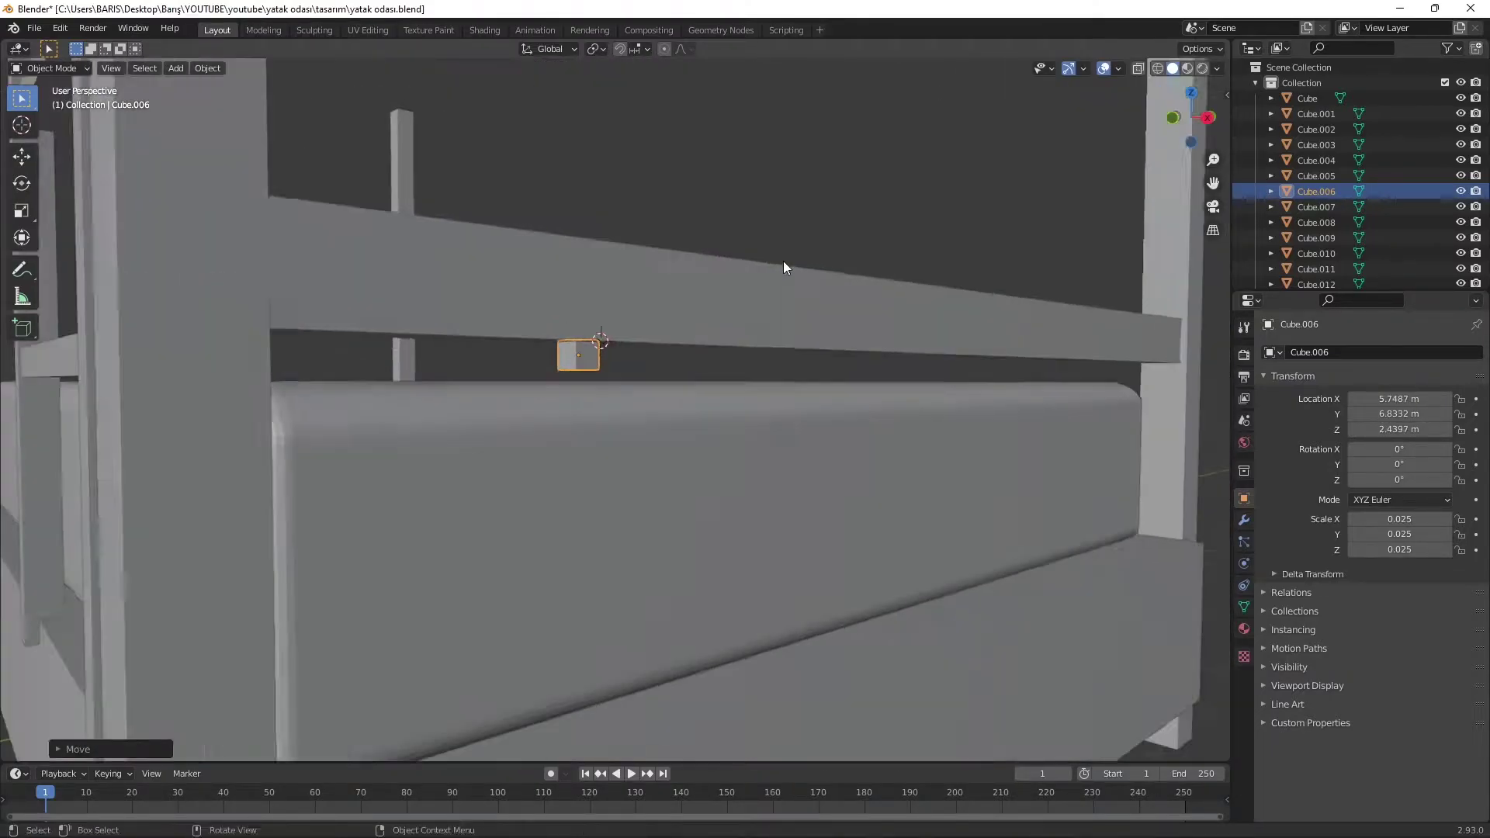
- Extrude the cube's bottom down into a vertical bar and position it
{"action": "key", "text": "Tab"}
{"action": "key", "text": "KP_3"}
{"action": "key", "text": "e"}
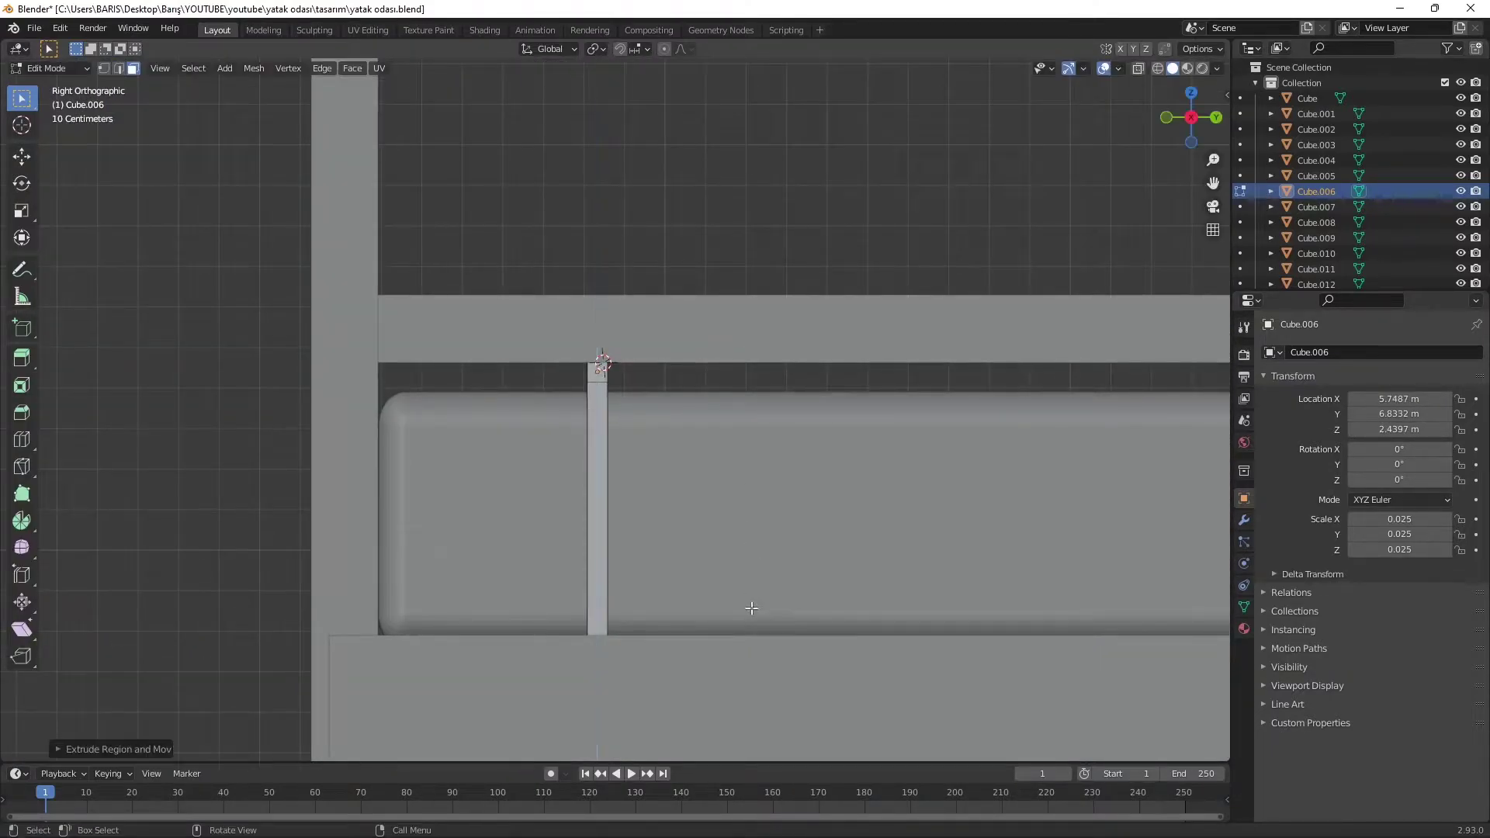
{"action": "key", "text": "Tab"}
{"action": "scroll", "coordinate": [751, 608], "scroll_direction": "down", "scroll_amount": 1}
{"action": "key", "text": "g"}
{"action": "key", "text": "x"}
{"action": "left_click", "coordinate": [691, 439]}
- Give the bar an Array modifier with Factor X 0, Y 5.8, Count 11
{"action": "left_click", "coordinate": [1244, 520]}
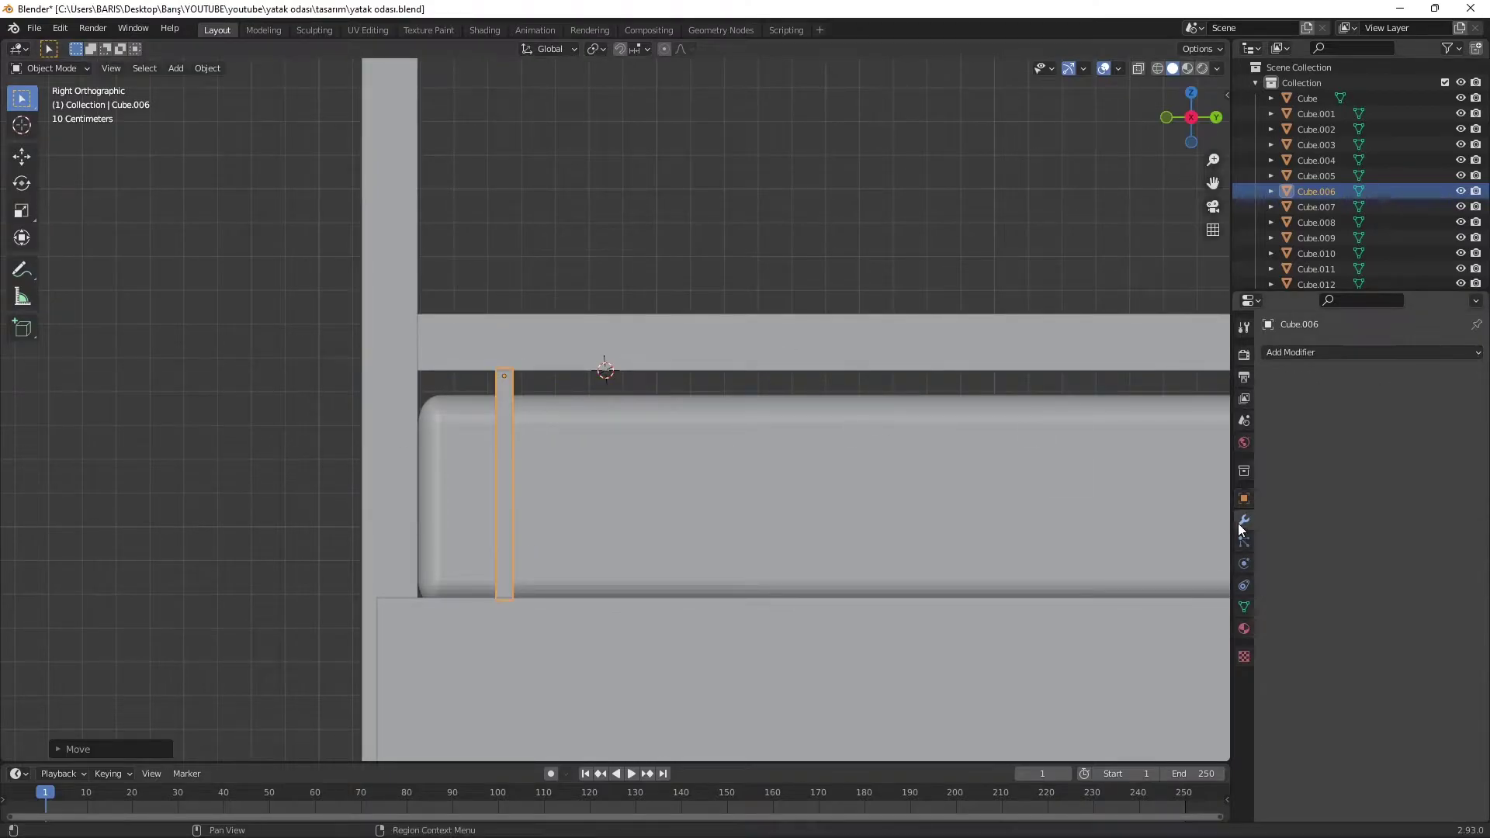
{"action": "left_click", "coordinate": [1371, 353]}
{"action": "left_click", "coordinate": [1156, 384]}
{"action": "left_click", "coordinate": [1387, 467]}
{"action": "type", "text": "0"}
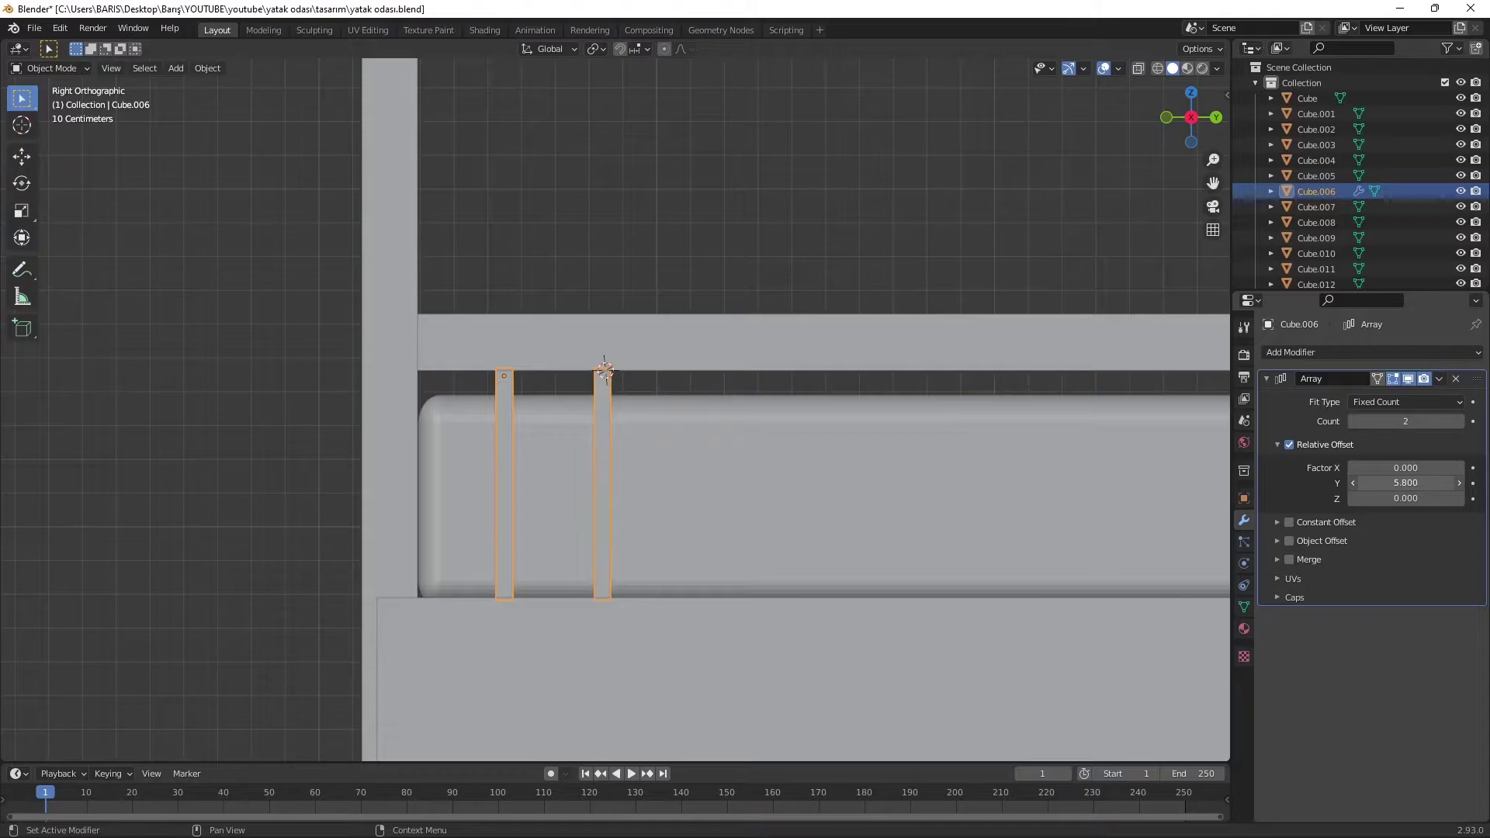
{"action": "left_click_drag", "start_coordinate": [1389, 421], "coordinate": [1406, 420]}
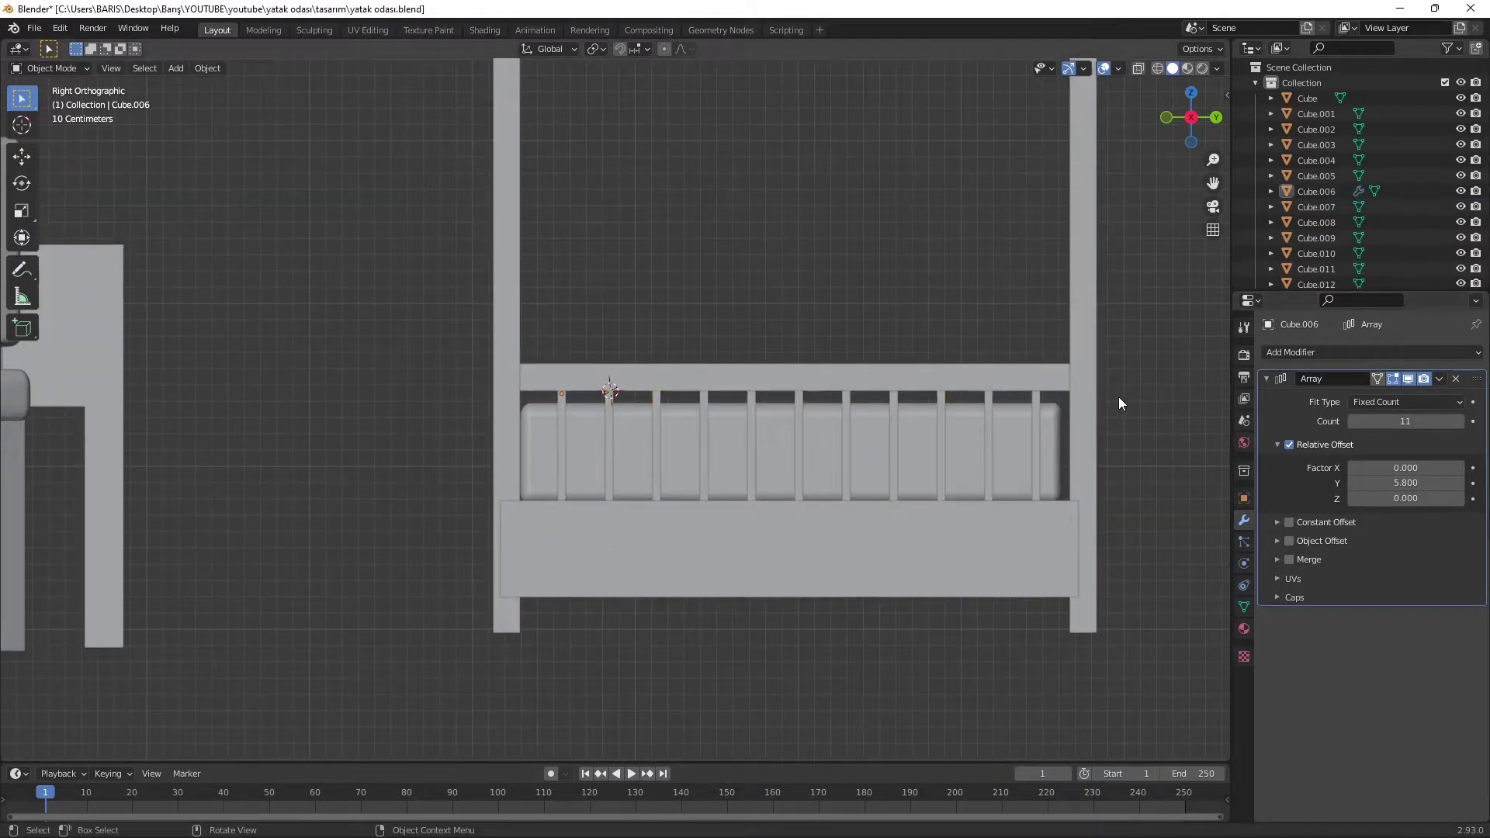
- Position the row of bars beneath the rail and check the whole bed
{"action": "middle_click_drag", "start_coordinate": [1119, 397], "coordinate": [1002, 418]}
{"action": "key", "text": "g"}
{"action": "left_click", "coordinate": [1002, 417]}
{"action": "scroll", "coordinate": [797, 352], "scroll_direction": "down", "scroll_amount": 3}
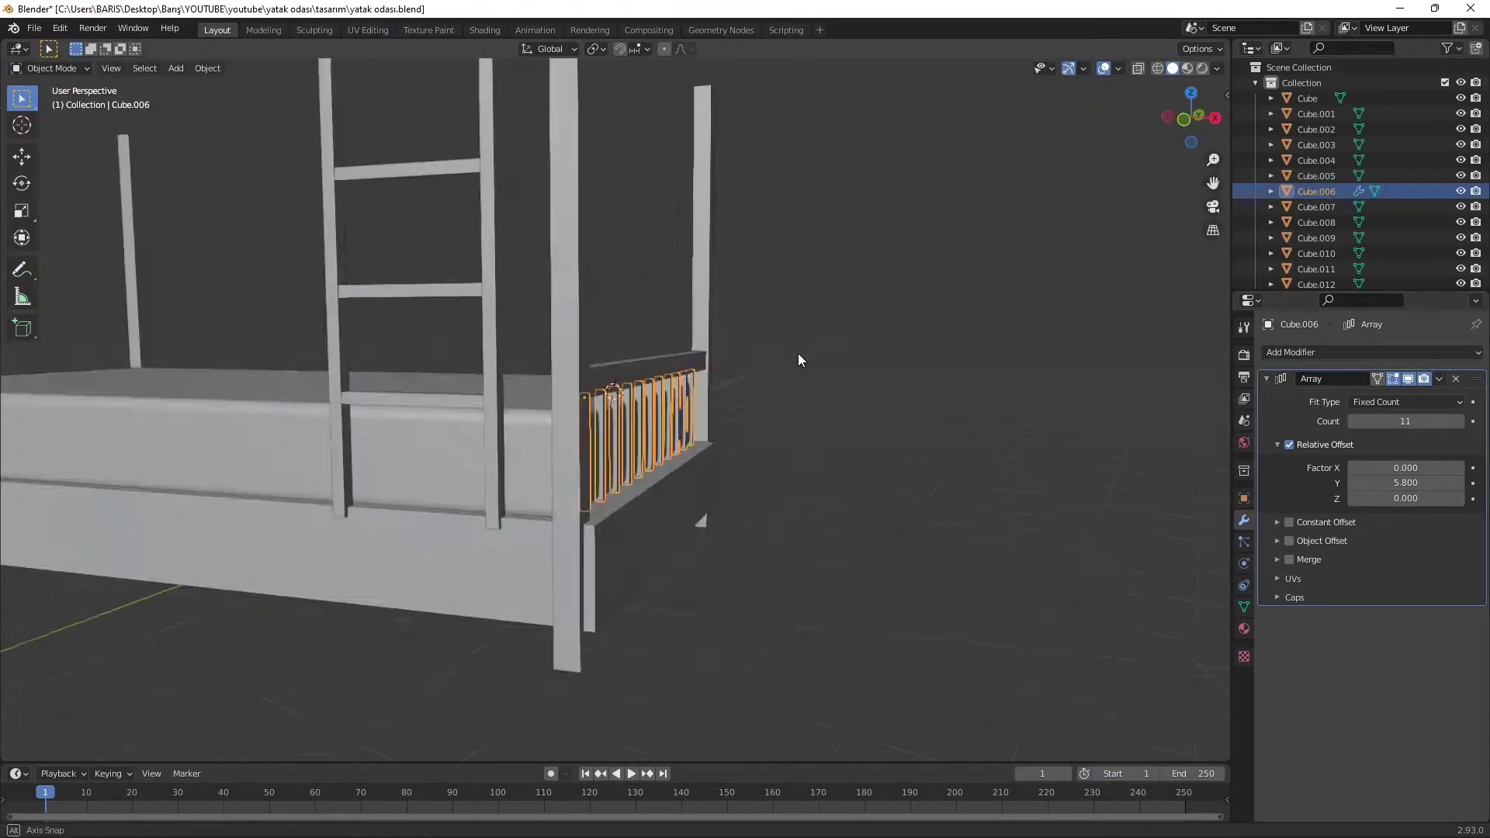
{"action": "mouse_move", "coordinate": [797, 352]}
{"action": "middle_mouse_down"}
{"action": "mouse_move", "coordinate": [789, 375]}
{"action": "mouse_move", "coordinate": [869, 447]}
{"action": "mouse_move", "coordinate": [810, 498]}
{"action": "mouse_move", "coordinate": [921, 479]}
{"action": "middle_mouse_up"}
{"action": "left_click", "coordinate": [810, 499]}
{"action": "key", "text": "KP_7"}
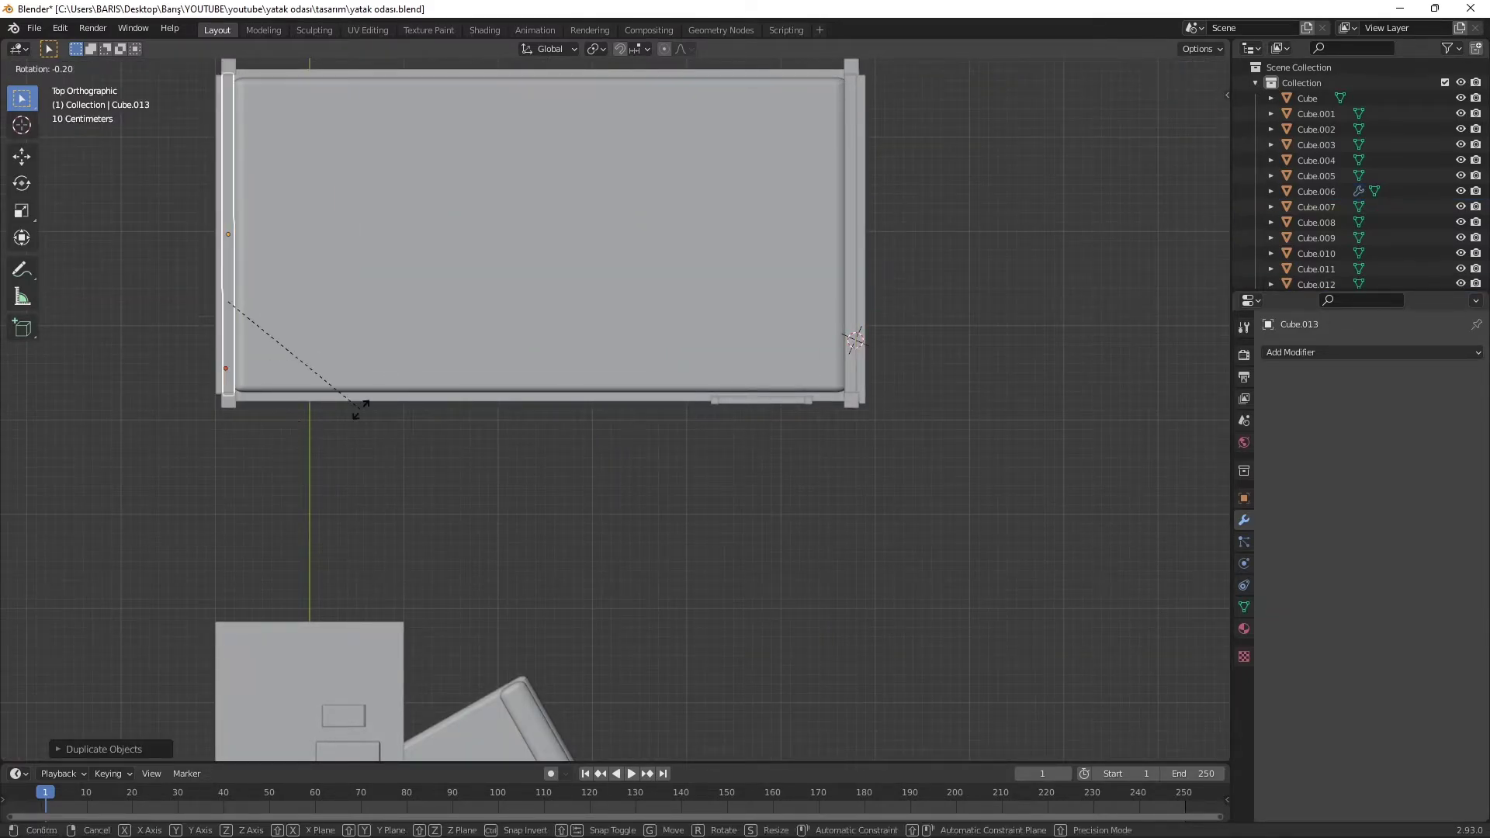
- Select both bed rails and the mattress and duplicate them
{"action": "right_click", "coordinate": [399, 275]}
{"action": "mouse_move", "coordinate": [399, 275]}
{"action": "middle_mouse_down"}
{"action": "mouse_move", "coordinate": [602, 152]}
{"action": "mouse_move", "coordinate": [656, 152]}
{"action": "mouse_move", "coordinate": [480, 184]}
{"action": "mouse_move", "coordinate": [938, 467]}
{"action": "middle_mouse_up"}
{"action": "left_click", "coordinate": [938, 467], "text": "shift"}
{"action": "left_click", "coordinate": [699, 388], "text": "shift"}
{"action": "left_click", "coordinate": [417, 275], "text": "shift"}
{"action": "key", "text": "shift+d"}
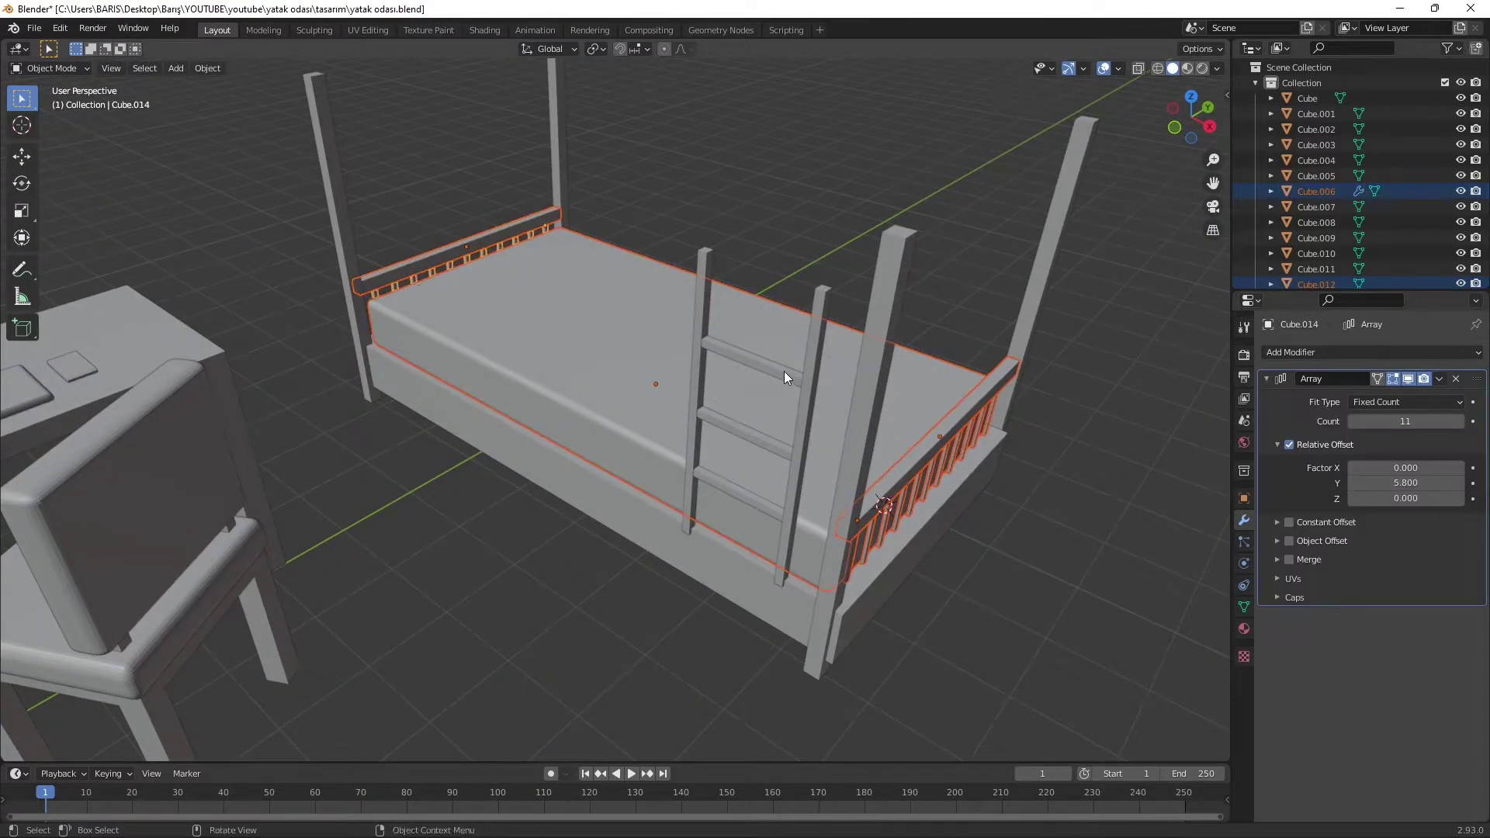
{"action": "scroll", "coordinate": [783, 371], "scroll_direction": "down", "scroll_amount": 3}
{"action": "left_click", "coordinate": [767, 172]}
- Redo the duplicate, raising it straight up along Z as the upper bunk
{"action": "key", "text": "ctrl+z"}
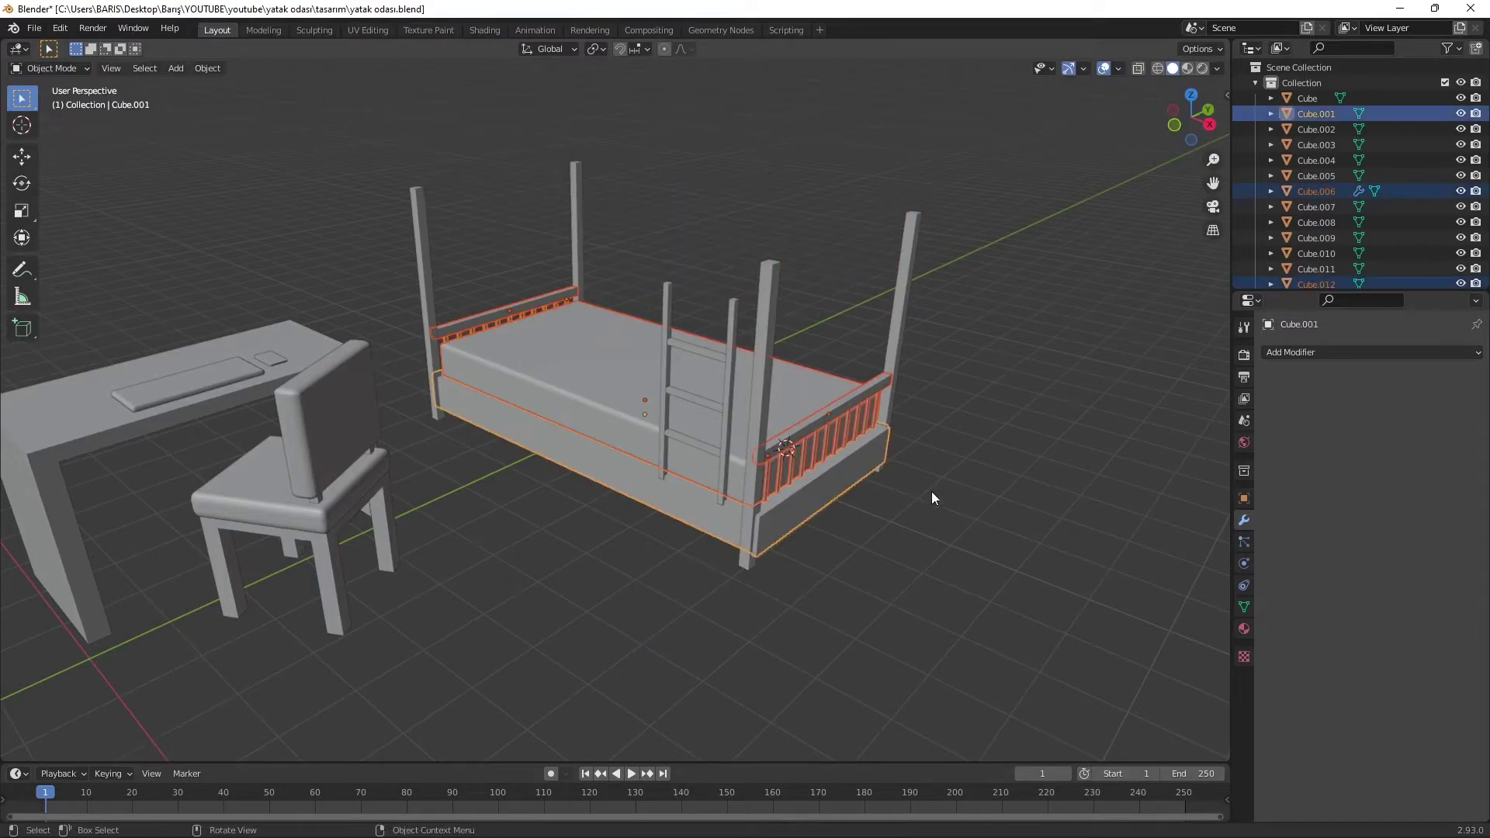
{"action": "key", "text": "ctrl+shift+z"}
{"action": "key", "text": "ctrl+z"}
{"action": "key", "text": "shift+d"}
{"action": "key", "text": "z"}
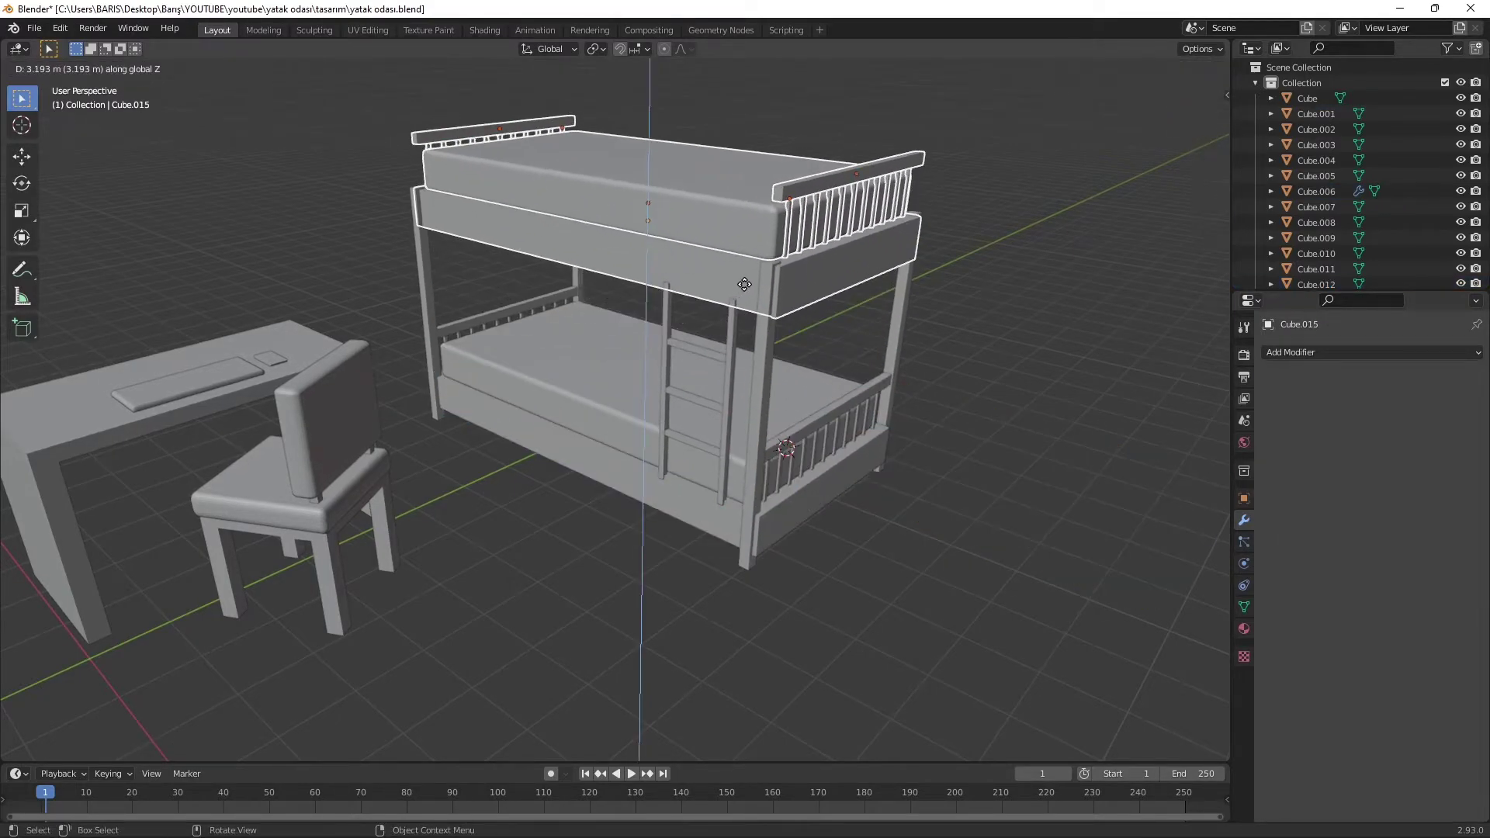
{"action": "left_click", "coordinate": [1004, 273]}
- Duplicate the upper bunk's slatted side rail and rotate it to face the other side
{"action": "mouse_move", "coordinate": [1004, 273]}
{"action": "middle_mouse_down"}
{"action": "mouse_move", "coordinate": [866, 318]}
{"action": "mouse_move", "coordinate": [860, 285]}
{"action": "middle_mouse_up"}
{"action": "left_click", "coordinate": [860, 285]}
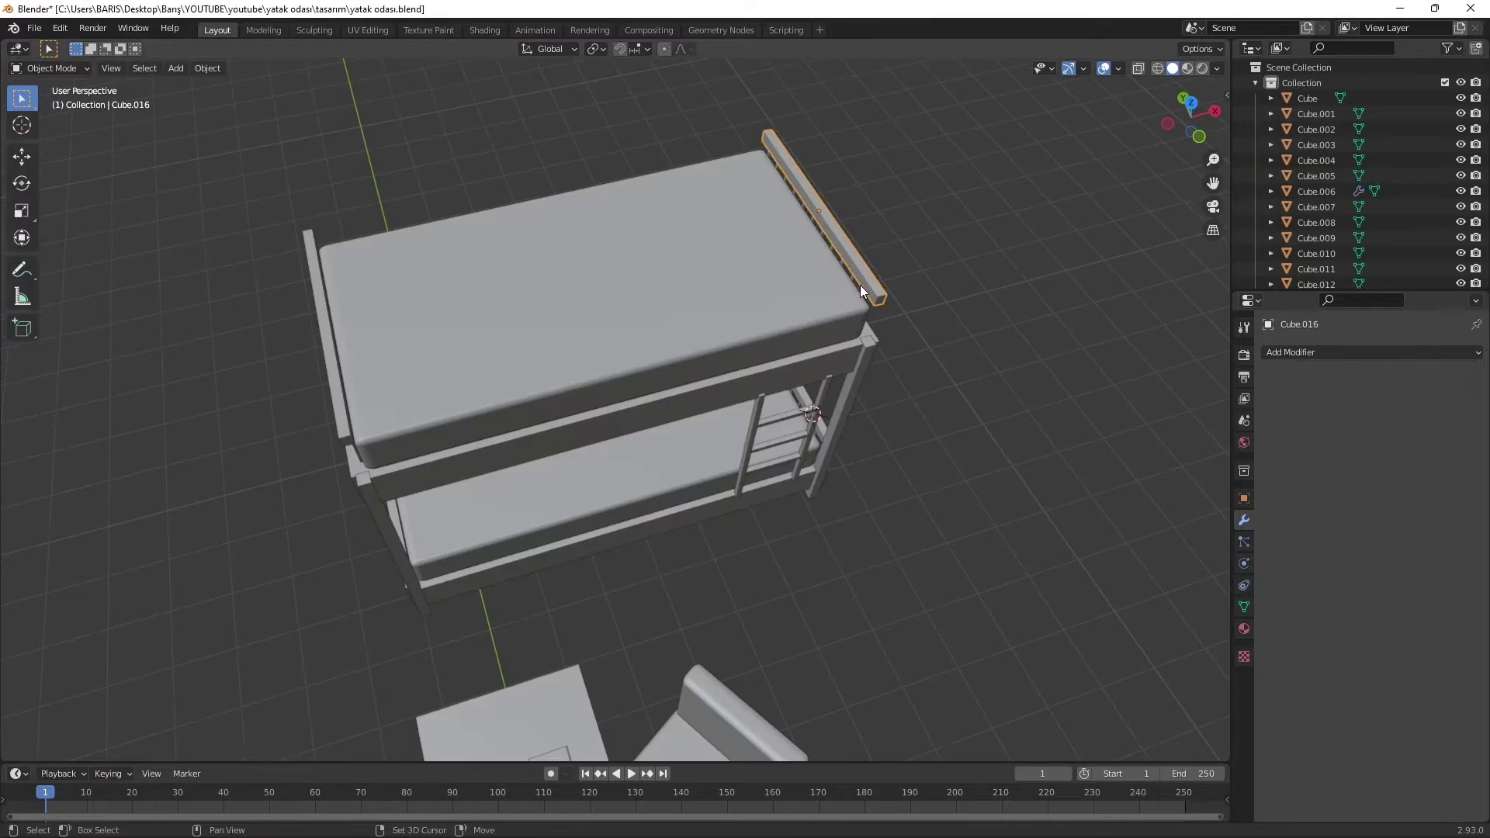
{"action": "left_click", "coordinate": [366, 416]}
{"action": "middle_click_drag", "start_coordinate": [365, 416], "coordinate": [575, 464]}
{"action": "key", "text": "shift+d"}
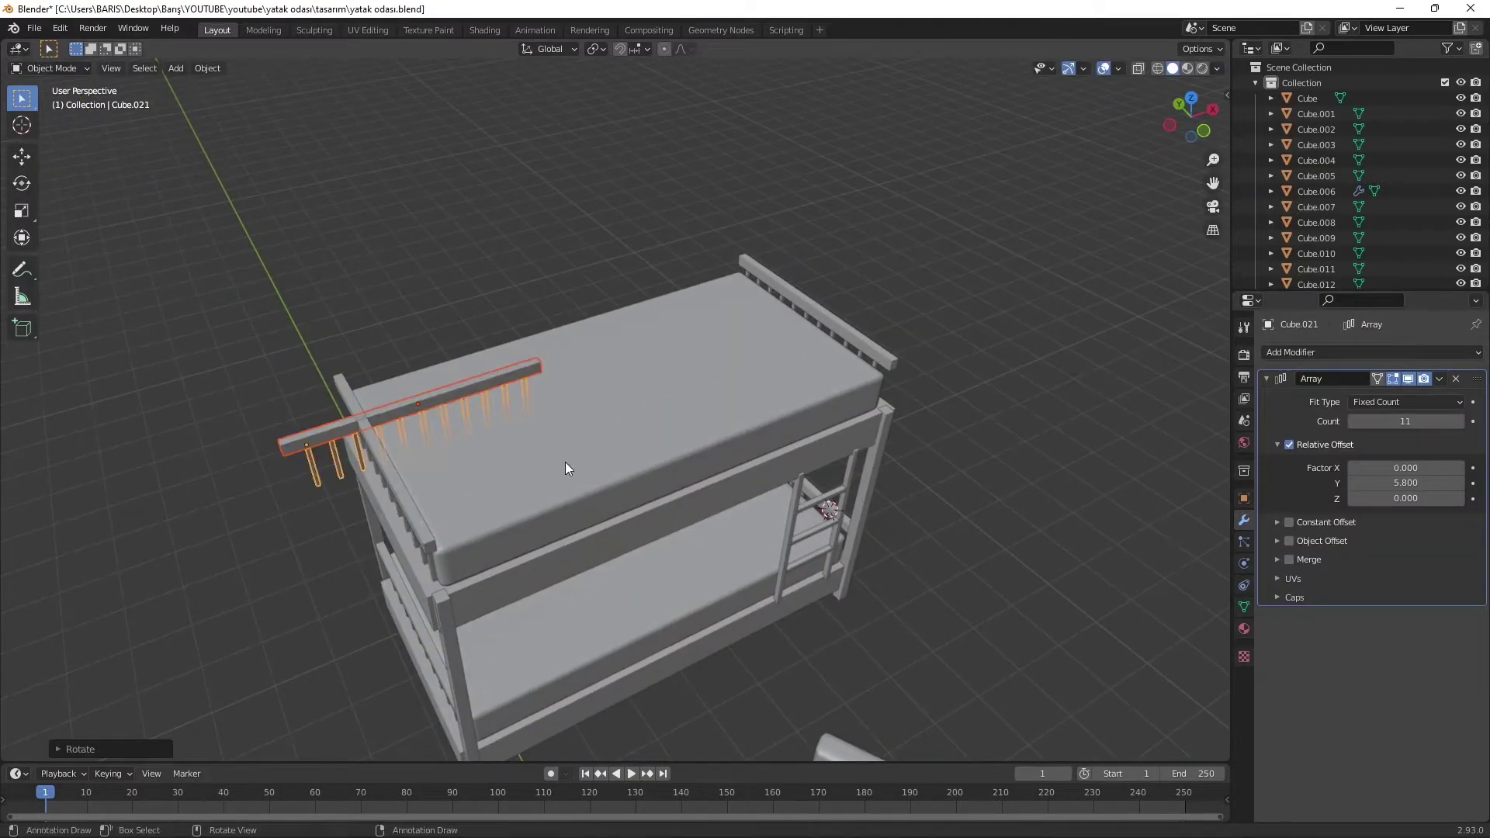
{"action": "key", "text": "KP_7"}
{"action": "left_click", "coordinate": [657, 619]}
- Move the copied rail onto the bunk's edge and view the whole bunk bed
{"action": "mouse_move", "coordinate": [656, 618]}
{"action": "middle_mouse_down"}
{"action": "mouse_move", "coordinate": [1013, 516]}
{"action": "mouse_move", "coordinate": [683, 467]}
{"action": "middle_mouse_up"}
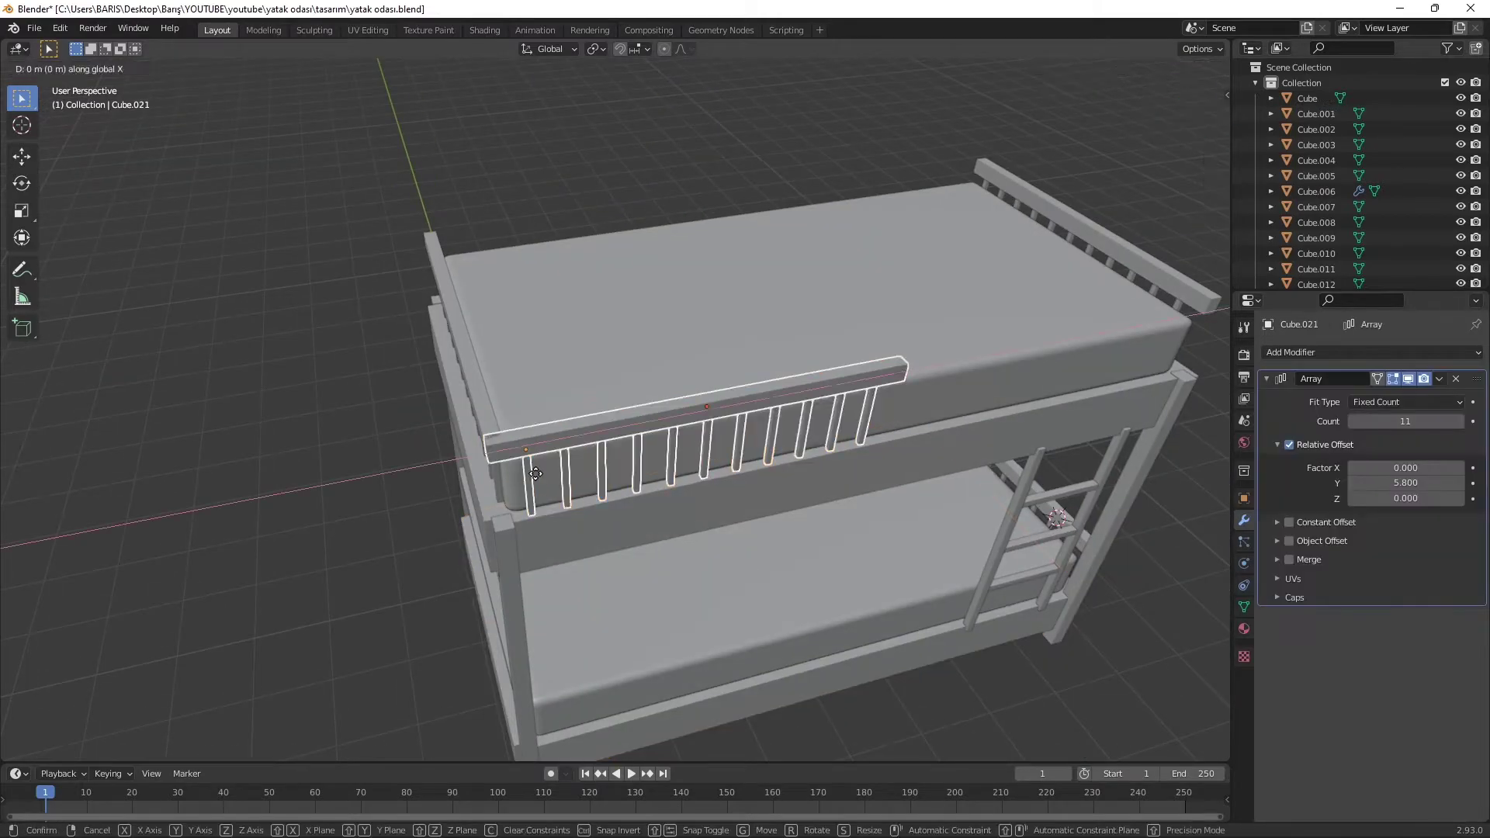
{"action": "key", "text": "KP_7"}
{"action": "mouse_move", "coordinate": [1186, 518]}
{"action": "middle_mouse_down"}
{"action": "mouse_move", "coordinate": [529, 387]}
{"action": "mouse_move", "coordinate": [836, 410]}
{"action": "mouse_move", "coordinate": [1066, 454]}
{"action": "middle_mouse_up"}
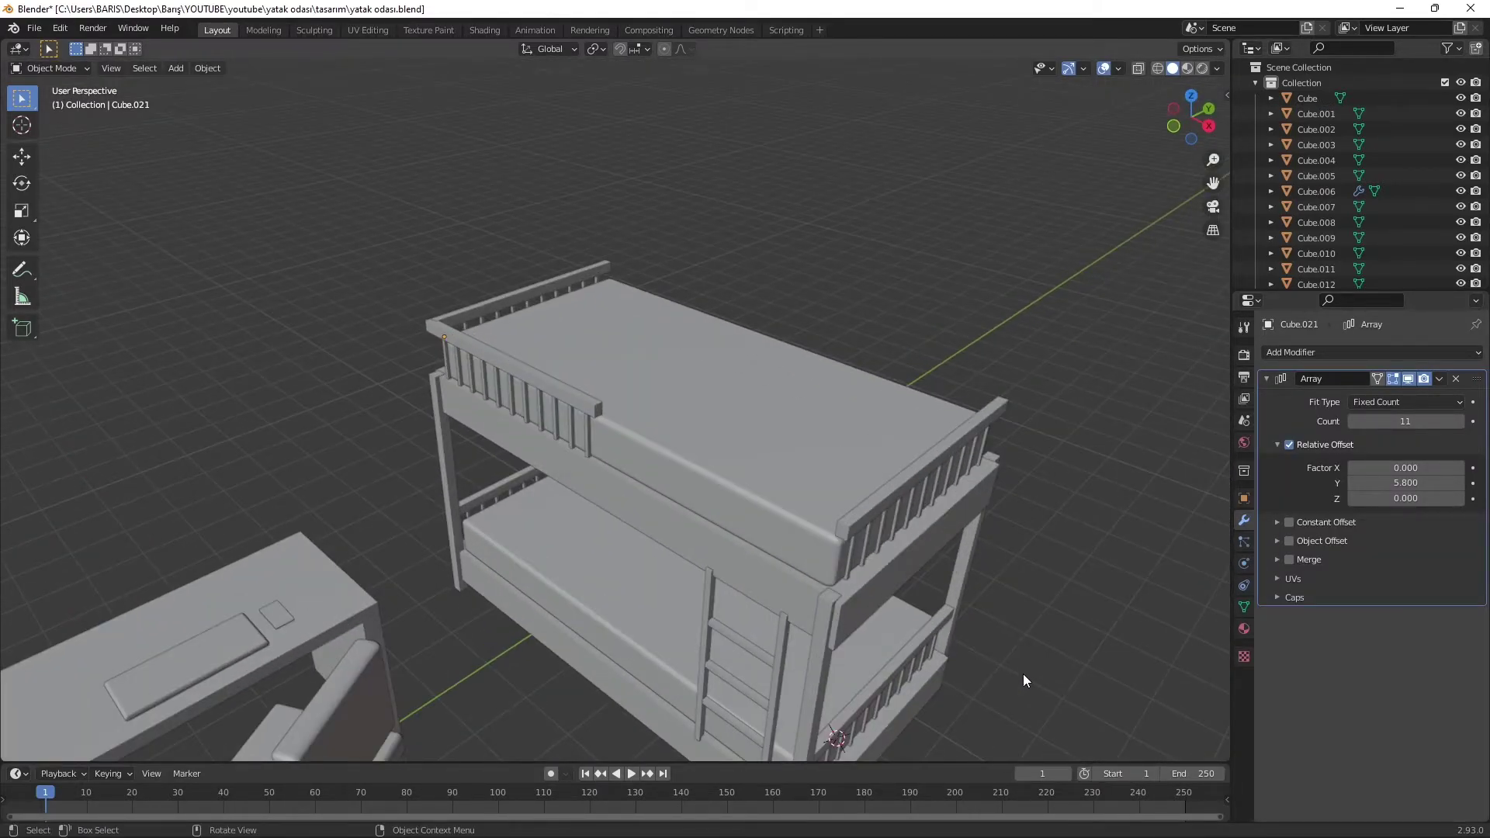
{"action": "scroll", "coordinate": [1022, 680], "scroll_direction": "down", "scroll_amount": 2}
{"action": "mouse_move", "coordinate": [1119, 692]}
{"action": "middle_mouse_down", "text": "shift"}
{"action": "mouse_move", "coordinate": [812, 462]}
{"action": "mouse_move", "coordinate": [773, 464]}
{"action": "middle_mouse_up", "text": "shift"}
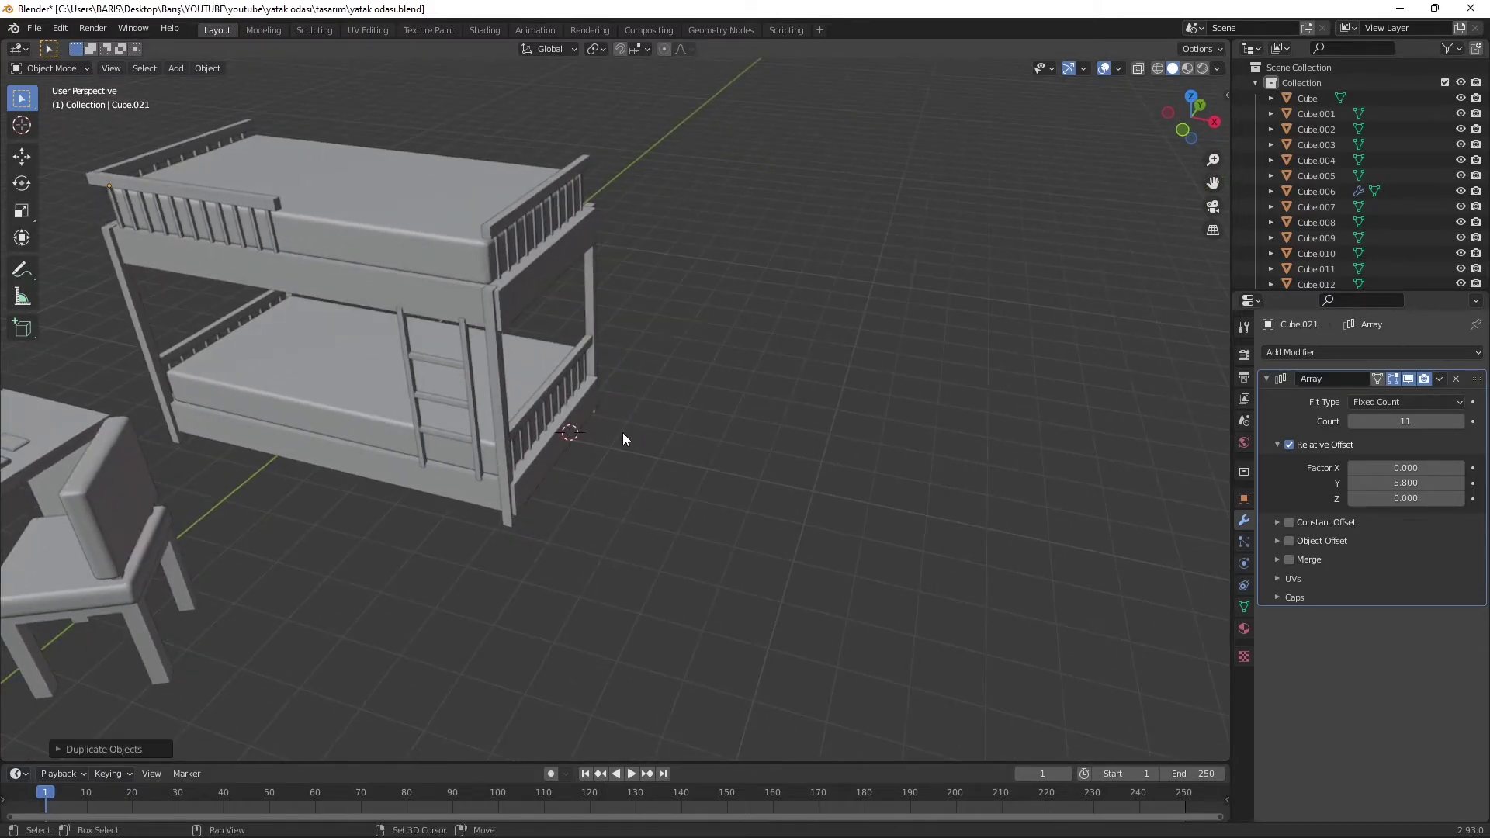
- Add a cube beside the bunk bed, raise it and widen it along X
{"action": "key", "text": "shift+a"}
{"action": "left_click", "coordinate": [691, 459]}
{"action": "key", "text": "g"}
{"action": "key", "text": "z"}
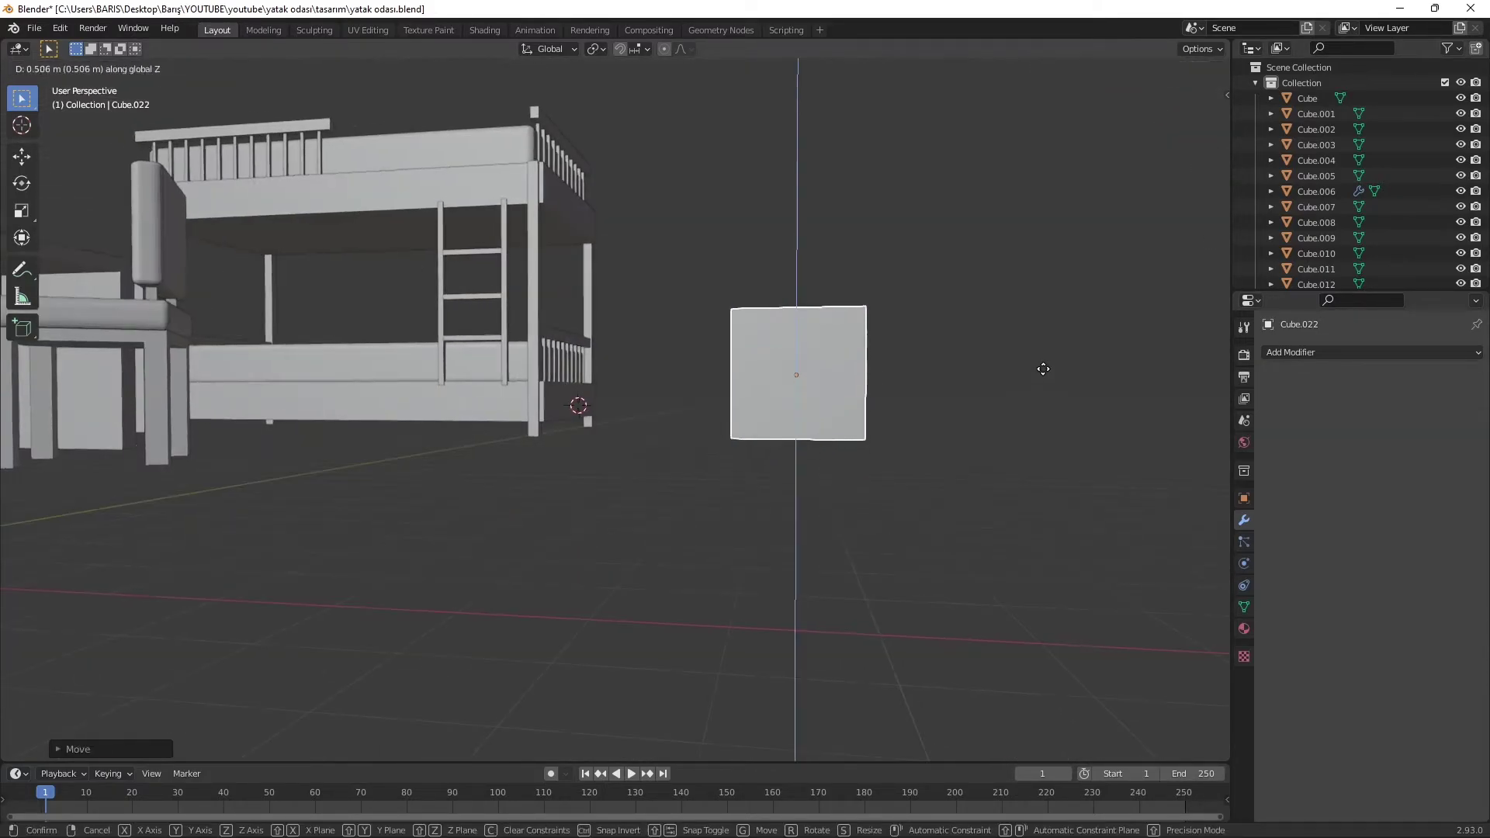
{"action": "left_click", "coordinate": [1042, 369]}
{"action": "scroll", "coordinate": [974, 419], "scroll_direction": "up", "scroll_amount": 2}
{"action": "key", "text": "s"}
{"action": "key", "text": "x"}
{"action": "left_click", "coordinate": [974, 419]}
- Reposition the cube vertically and shorten it along Z to set the box's height
{"action": "key", "text": "g"}
{"action": "key", "text": "z"}
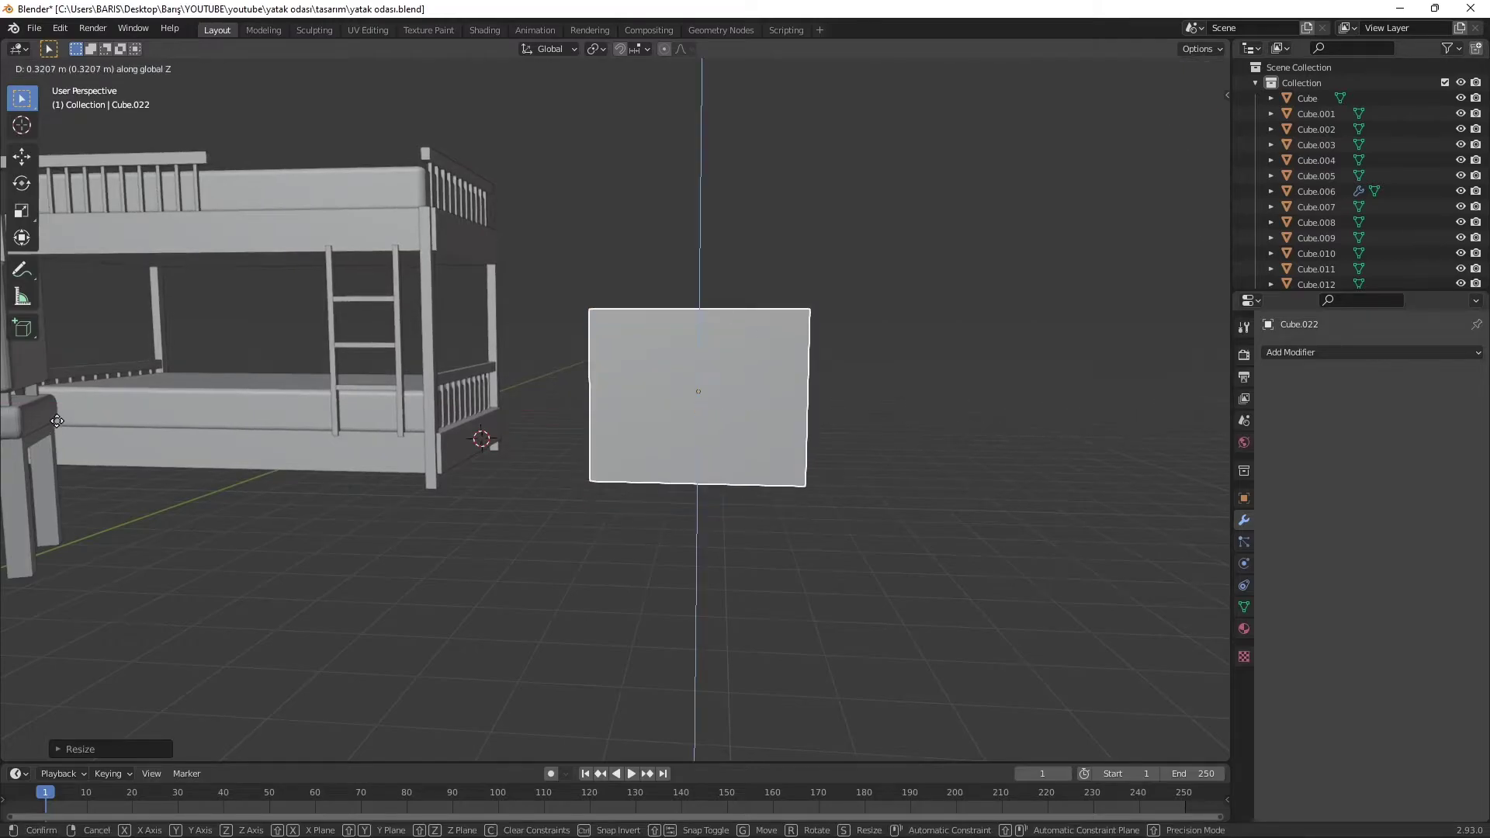
{"action": "left_click", "coordinate": [114, 399]}
{"action": "key", "text": "s"}
{"action": "key", "text": "z"}
{"action": "left_click", "coordinate": [283, 351]}
{"action": "key", "text": "KP_1"}
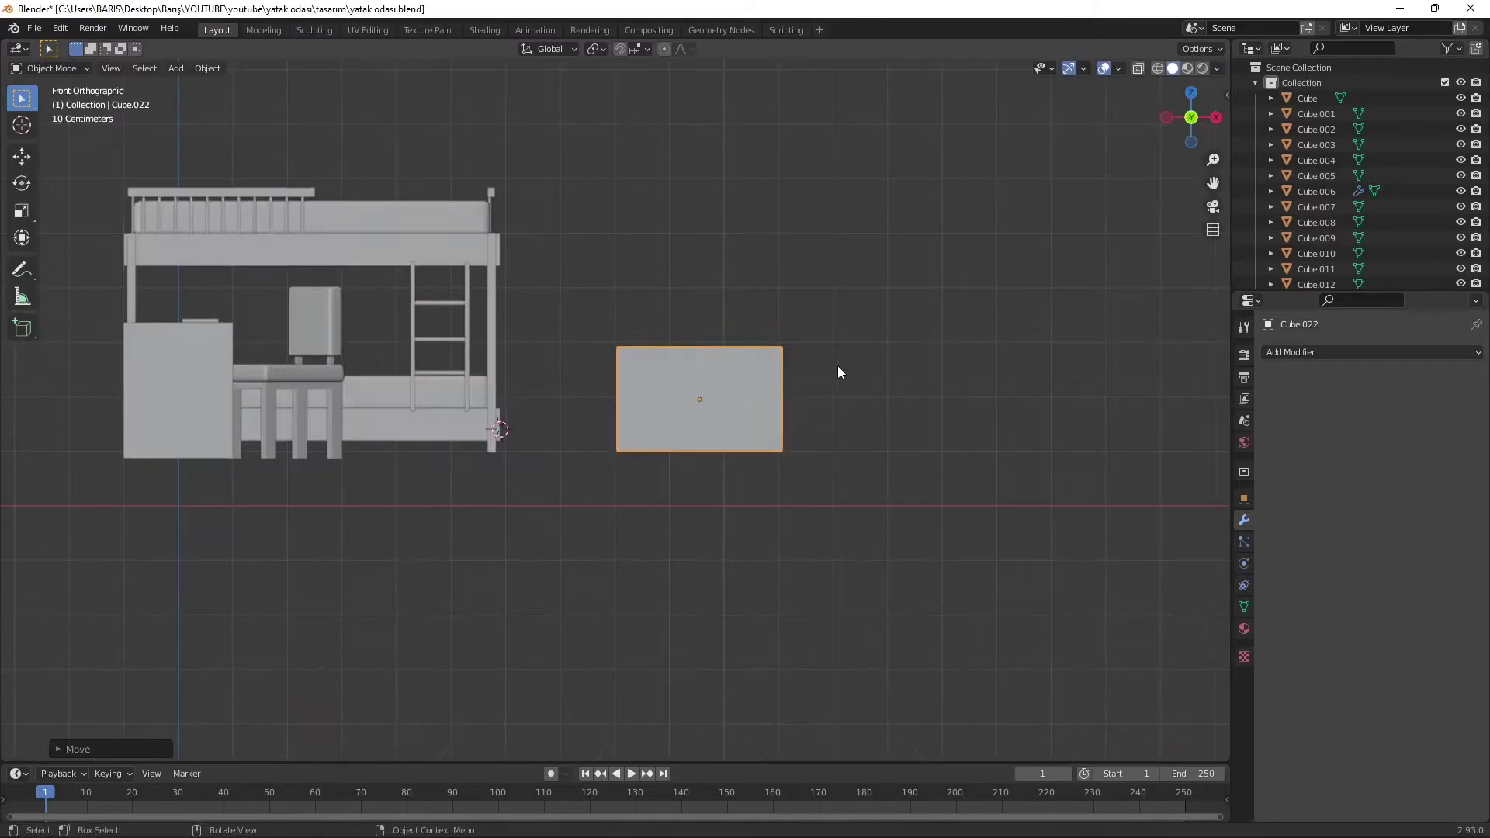
{"action": "key", "text": "g"}
{"action": "key", "text": "z"}
{"action": "left_click", "coordinate": [946, 357]}
- Widen the box further along the X axis
{"action": "key", "text": "g"}
{"action": "key", "text": "z"}
{"action": "key", "text": "Escape"}
{"action": "key", "text": "s"}
{"action": "key", "text": "x"}
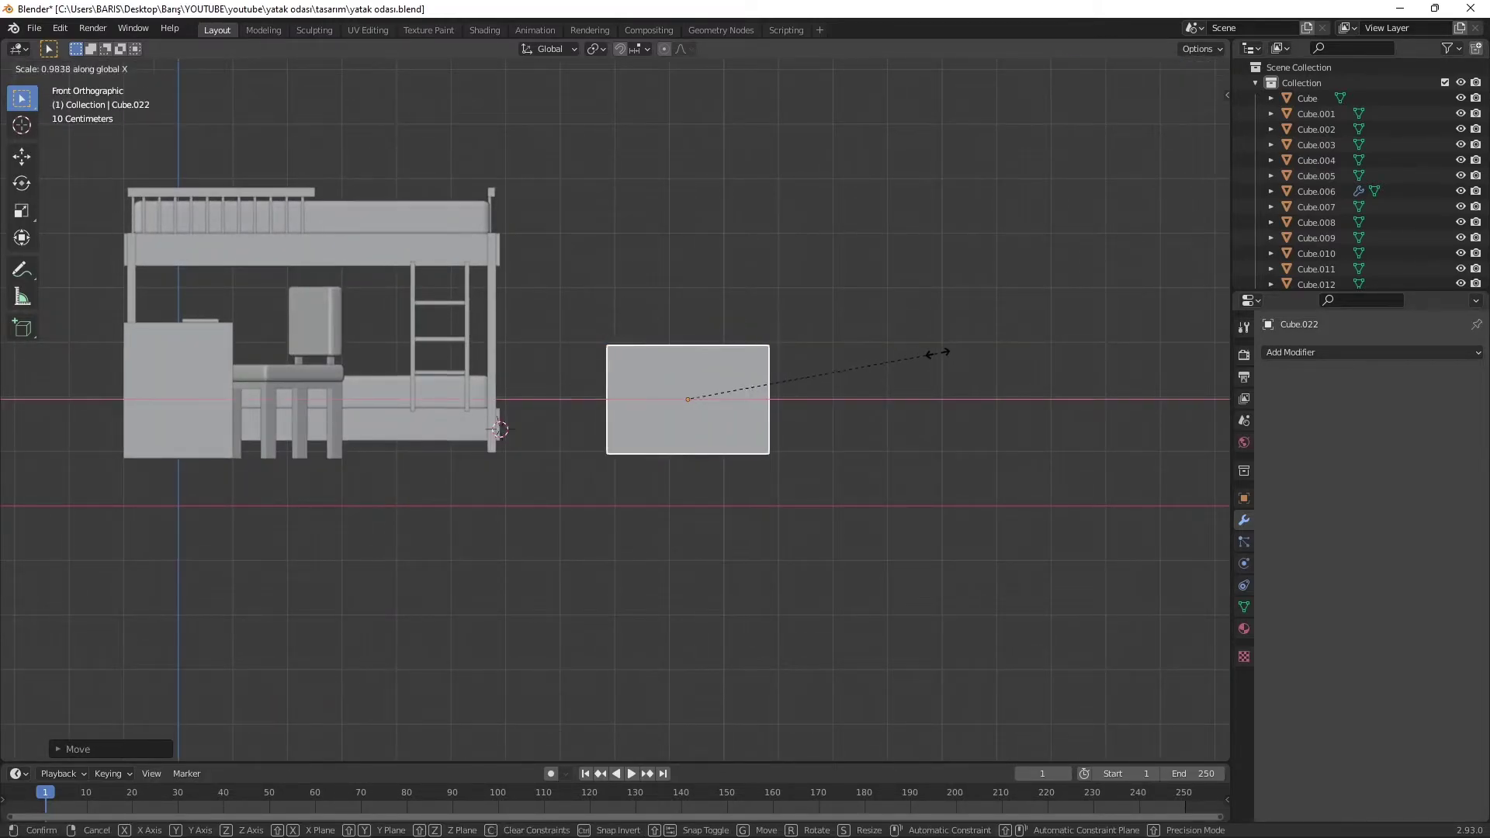
{"action": "left_click", "coordinate": [841, 360]}
- Add a flat plane over the box's top face, seen from the top view
{"action": "middle_click_drag", "start_coordinate": [841, 360], "coordinate": [709, 379]}
{"action": "key", "text": "Tab"}
{"action": "left_click", "coordinate": [719, 374]}
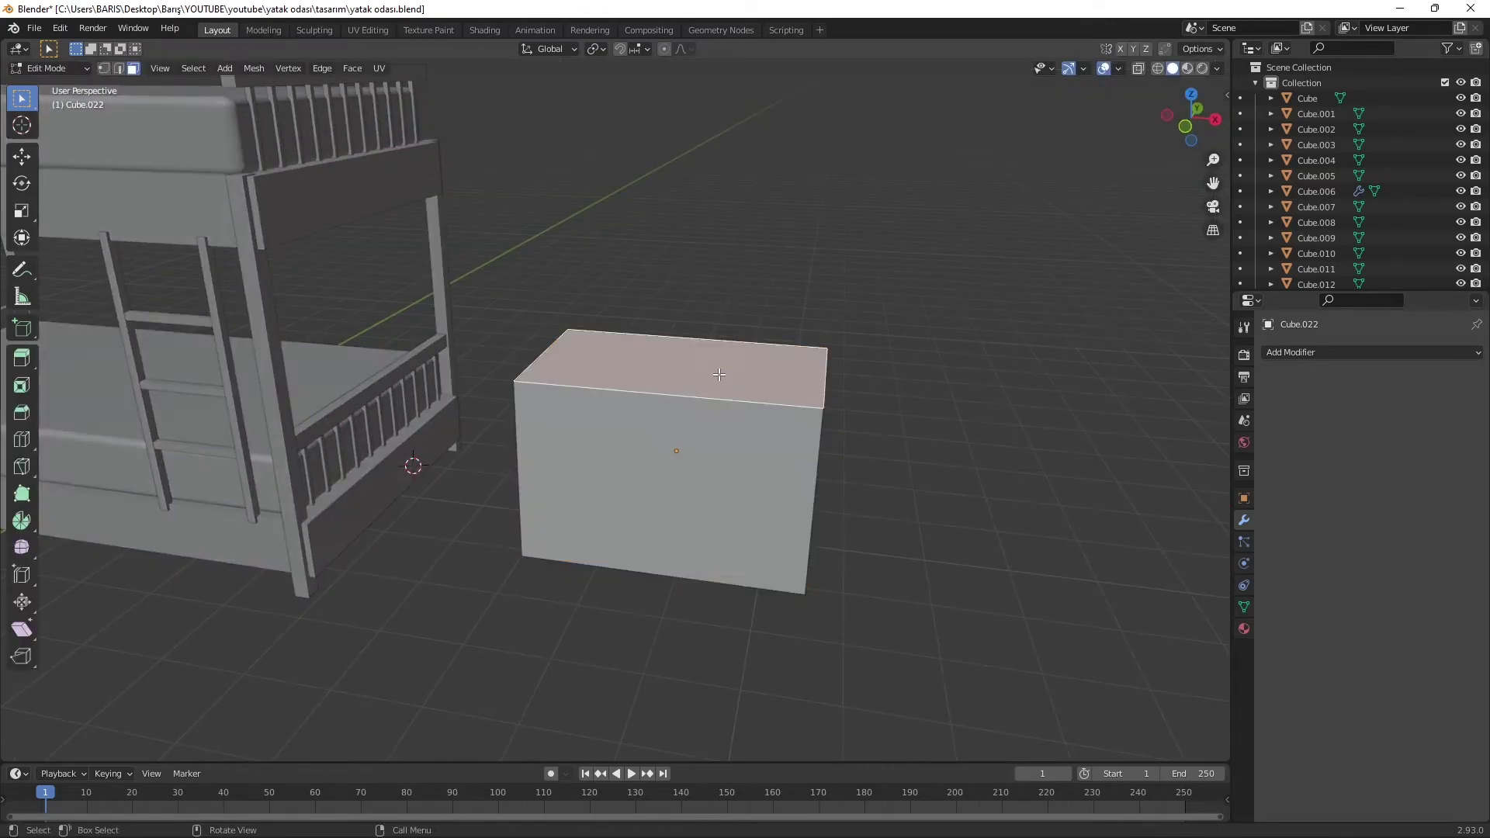
{"action": "key", "text": "shift+a"}
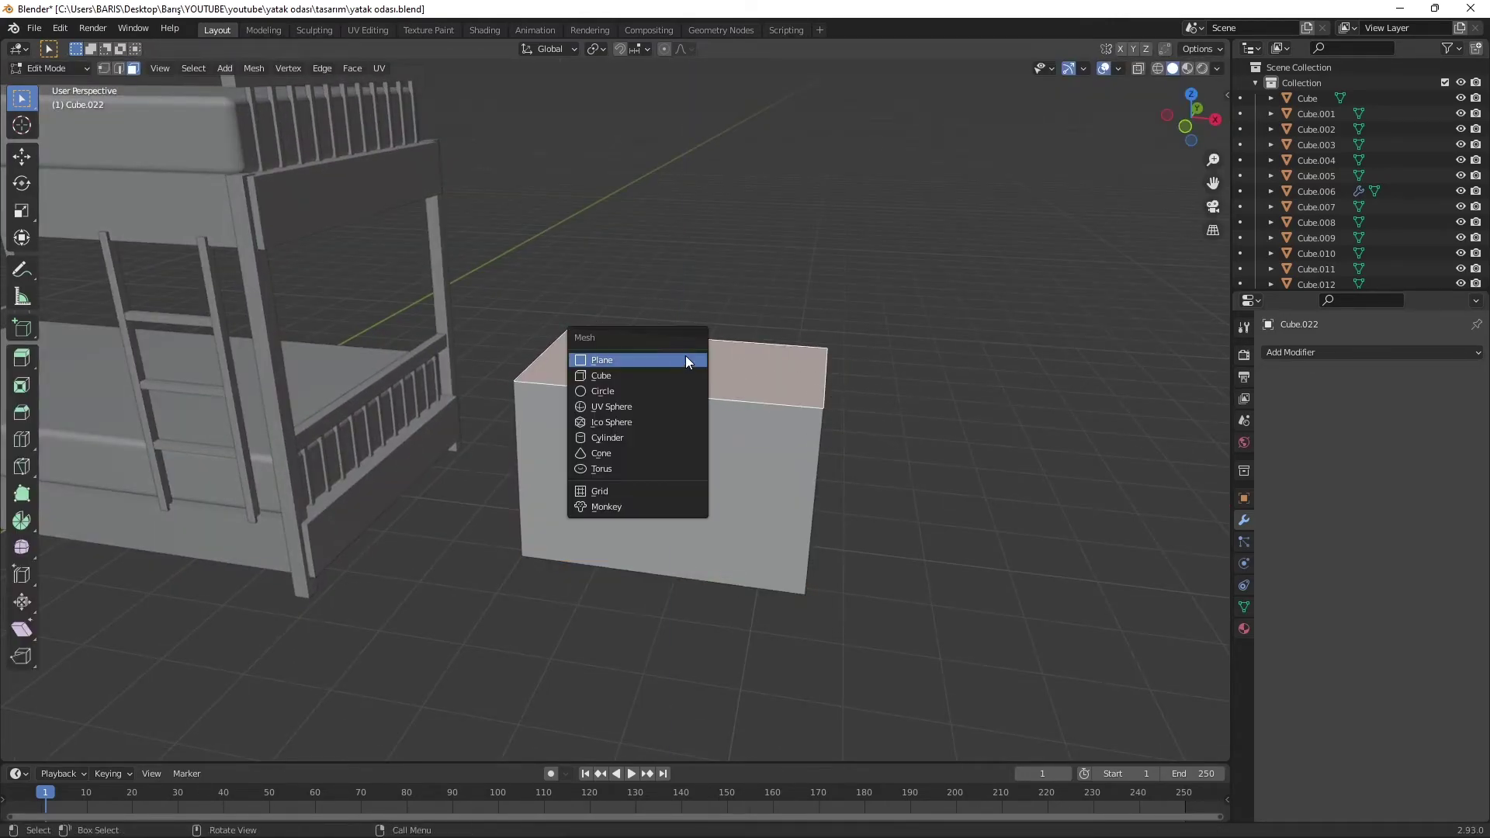
{"action": "left_click", "coordinate": [679, 356]}
{"action": "key", "text": "KP_7"}
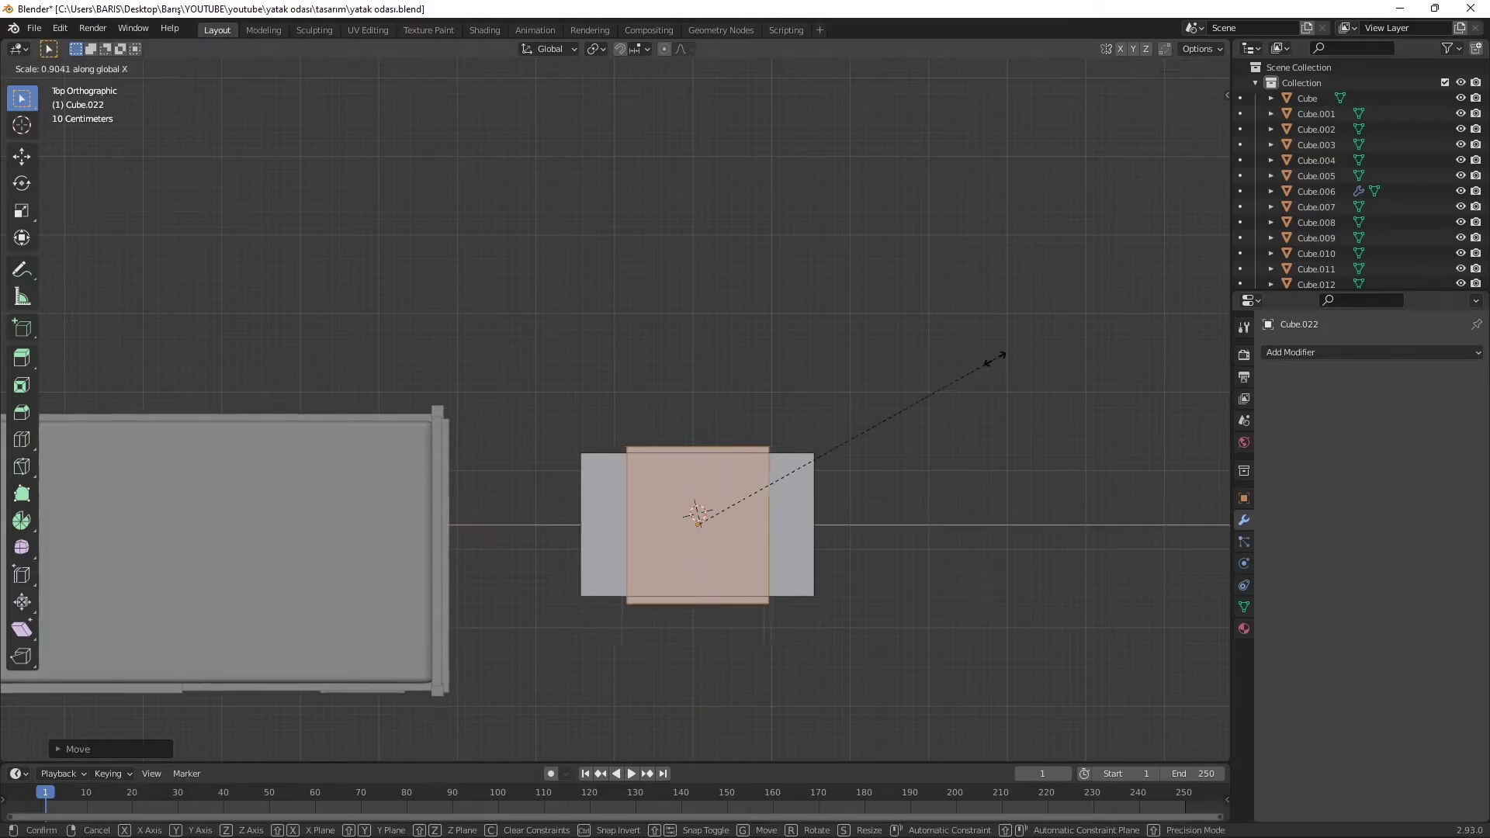
{"action": "left_click", "coordinate": [1008, 353]}
- Widen the plane beyond the box and raise it onto the box top
{"action": "key", "text": "s"}
{"action": "key", "text": "x"}
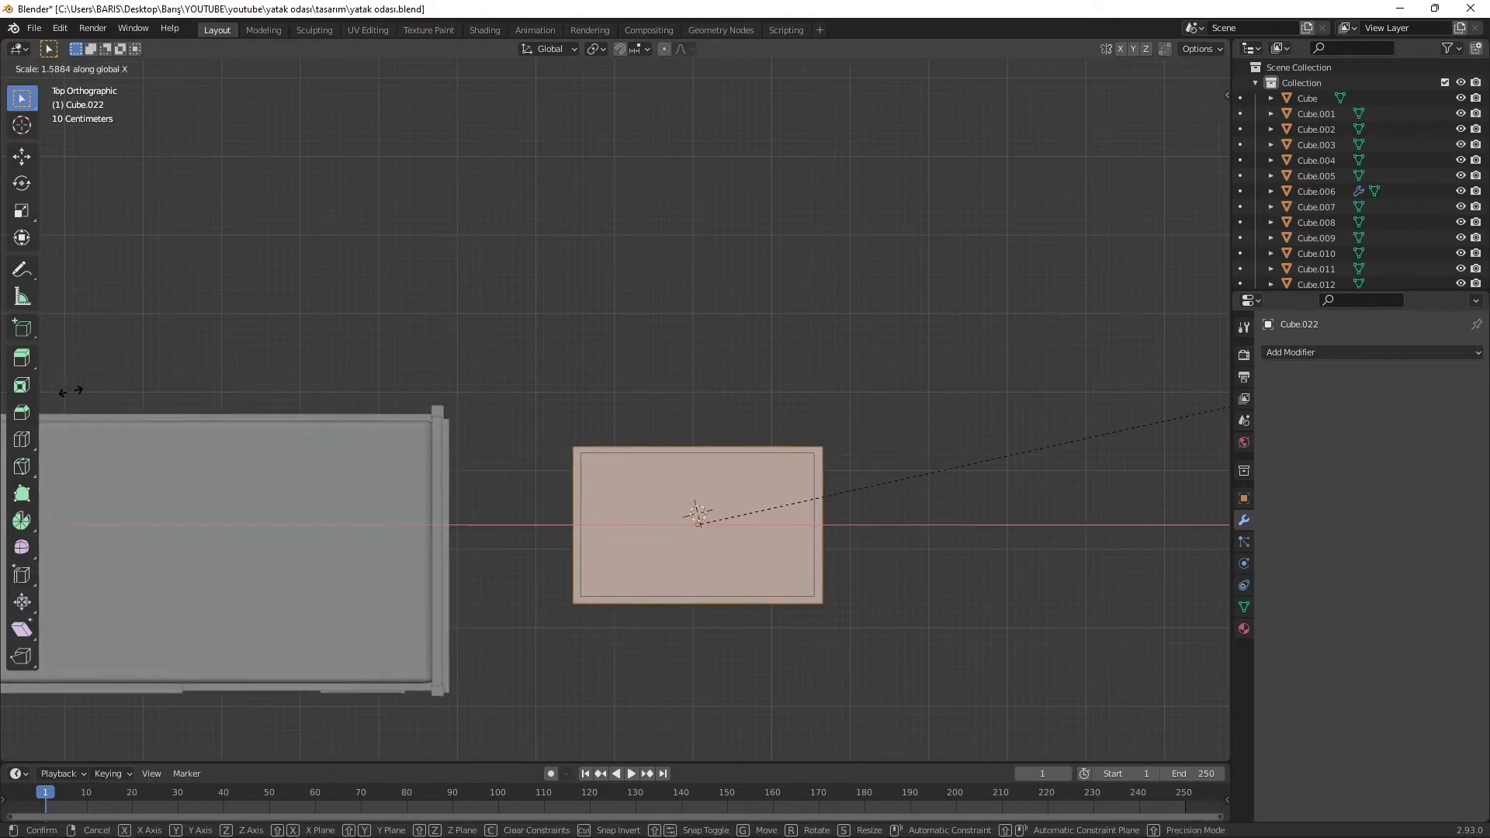
{"action": "left_click", "coordinate": [1045, 356]}
{"action": "mouse_move", "coordinate": [70, 392]}
{"action": "middle_mouse_down"}
{"action": "mouse_move", "coordinate": [411, 237]}
{"action": "mouse_move", "coordinate": [934, 364]}
{"action": "middle_mouse_up"}
{"action": "key", "text": "g"}
{"action": "key", "text": "z"}
{"action": "left_click", "coordinate": [411, 242]}
{"action": "scroll", "coordinate": [411, 241], "scroll_direction": "up", "scroll_amount": 3}
- Add a plane slightly larger than the box and extrude it upward into a thick top slab
{"action": "key", "text": "Tab"}
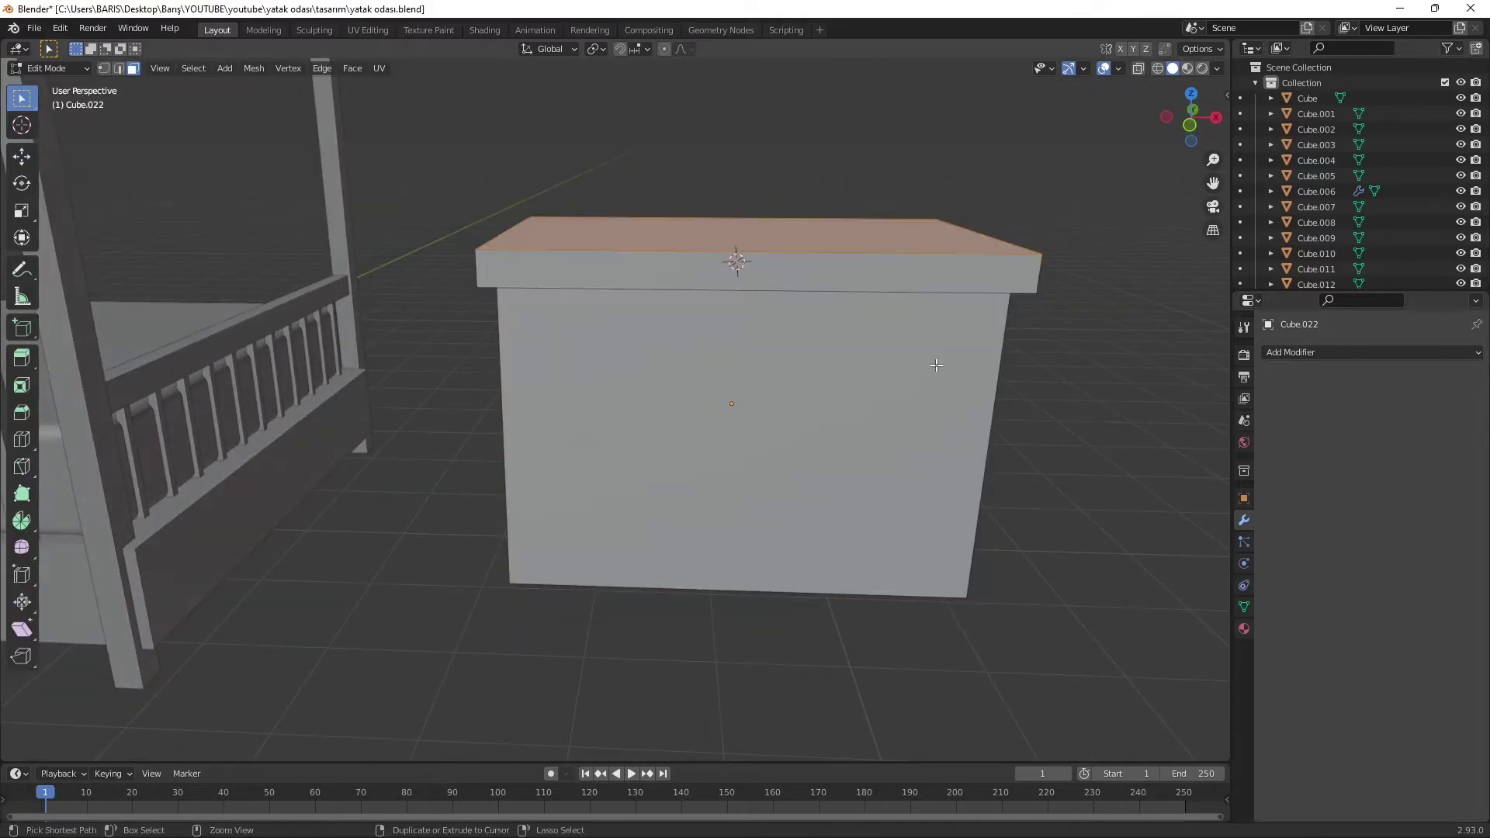
{"action": "key", "text": "KP_7"}
{"action": "key", "text": "Tab"}
{"action": "key", "text": "shift+a"}
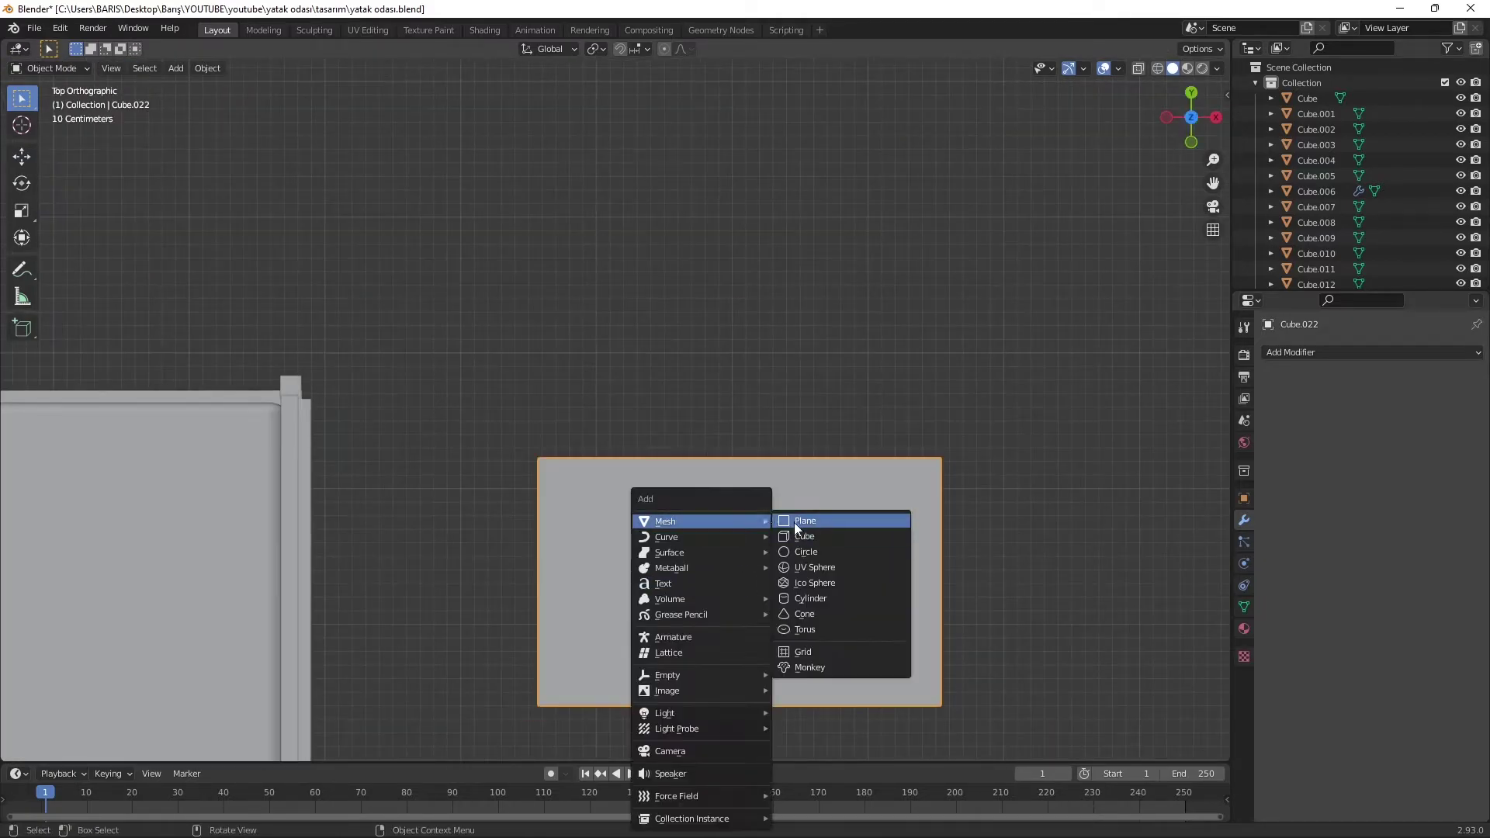
{"action": "left_click", "coordinate": [794, 523]}
{"action": "key", "text": "s"}
{"action": "left_click", "coordinate": [710, 525]}
{"action": "key", "text": "Tab"}
{"action": "middle_click_drag", "start_coordinate": [984, 490], "coordinate": [971, 376]}
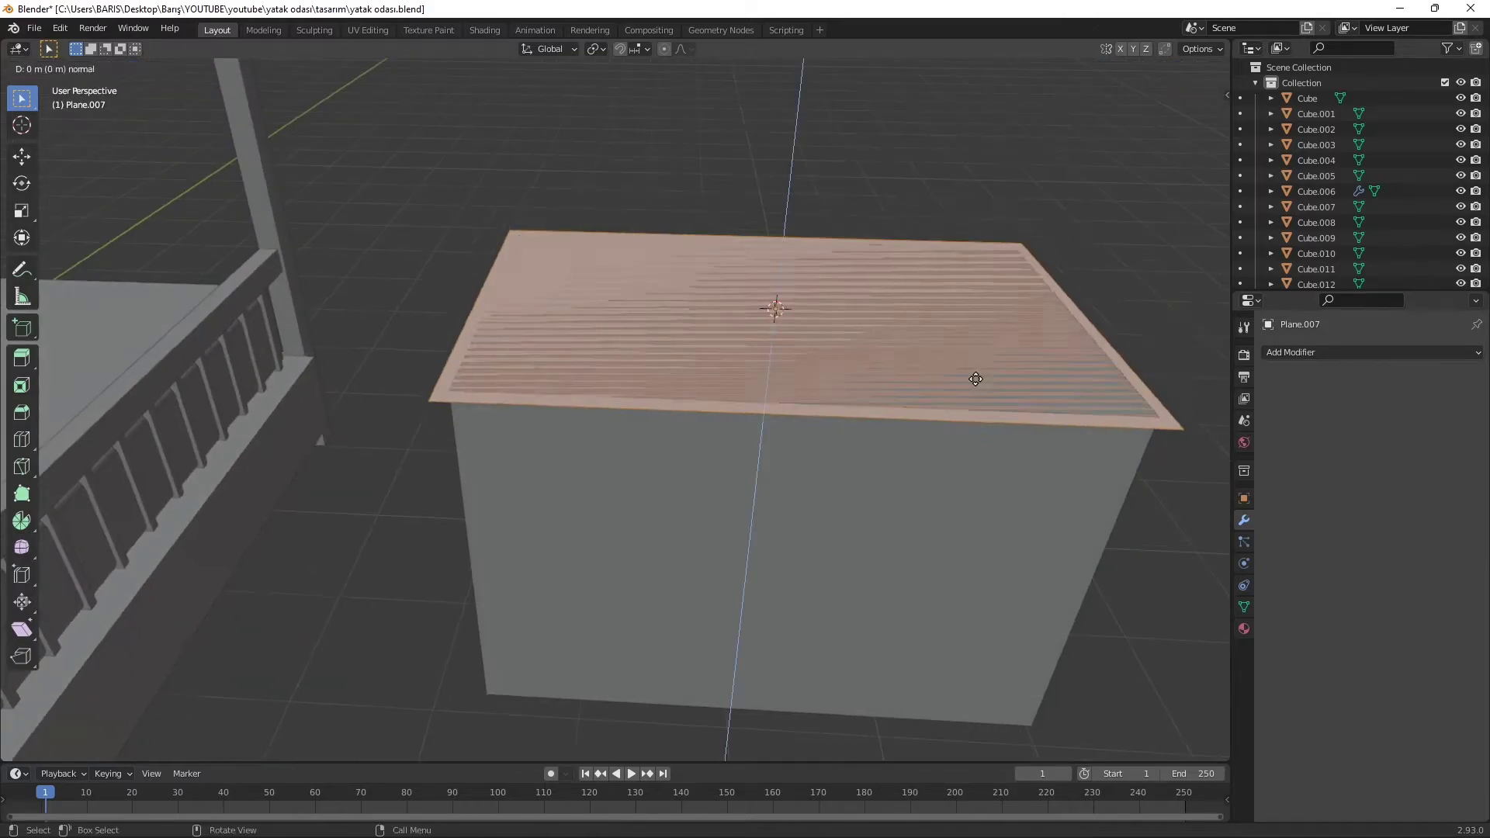
{"action": "key", "text": "KP_1"}
{"action": "key", "text": "g"}
{"action": "key", "text": "z"}
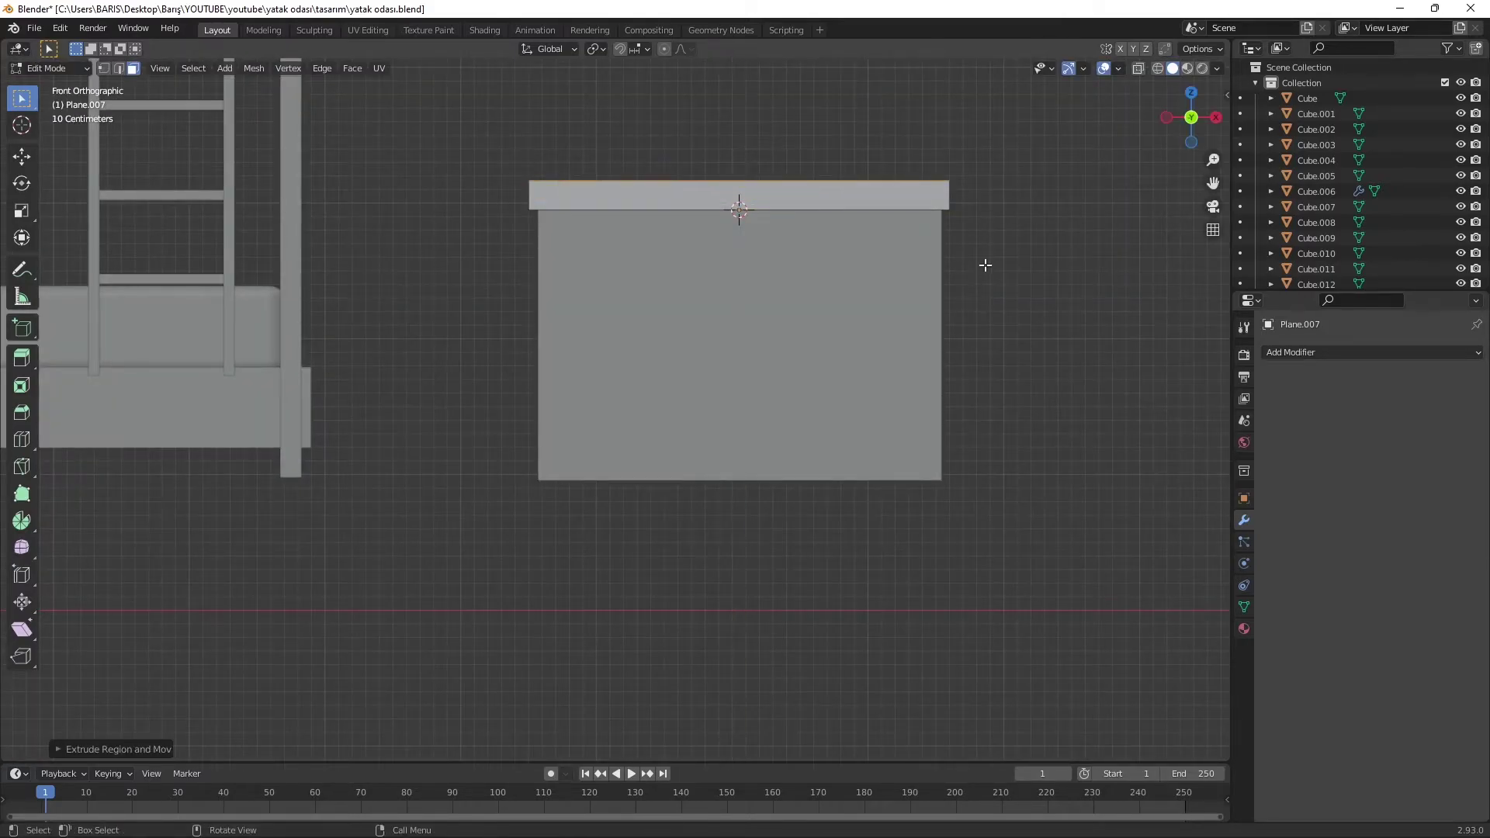
{"action": "key", "text": "Tab"}
- Add two vertical loop cuts to the box front and spread them apart along X
{"action": "left_click", "coordinate": [717, 426]}
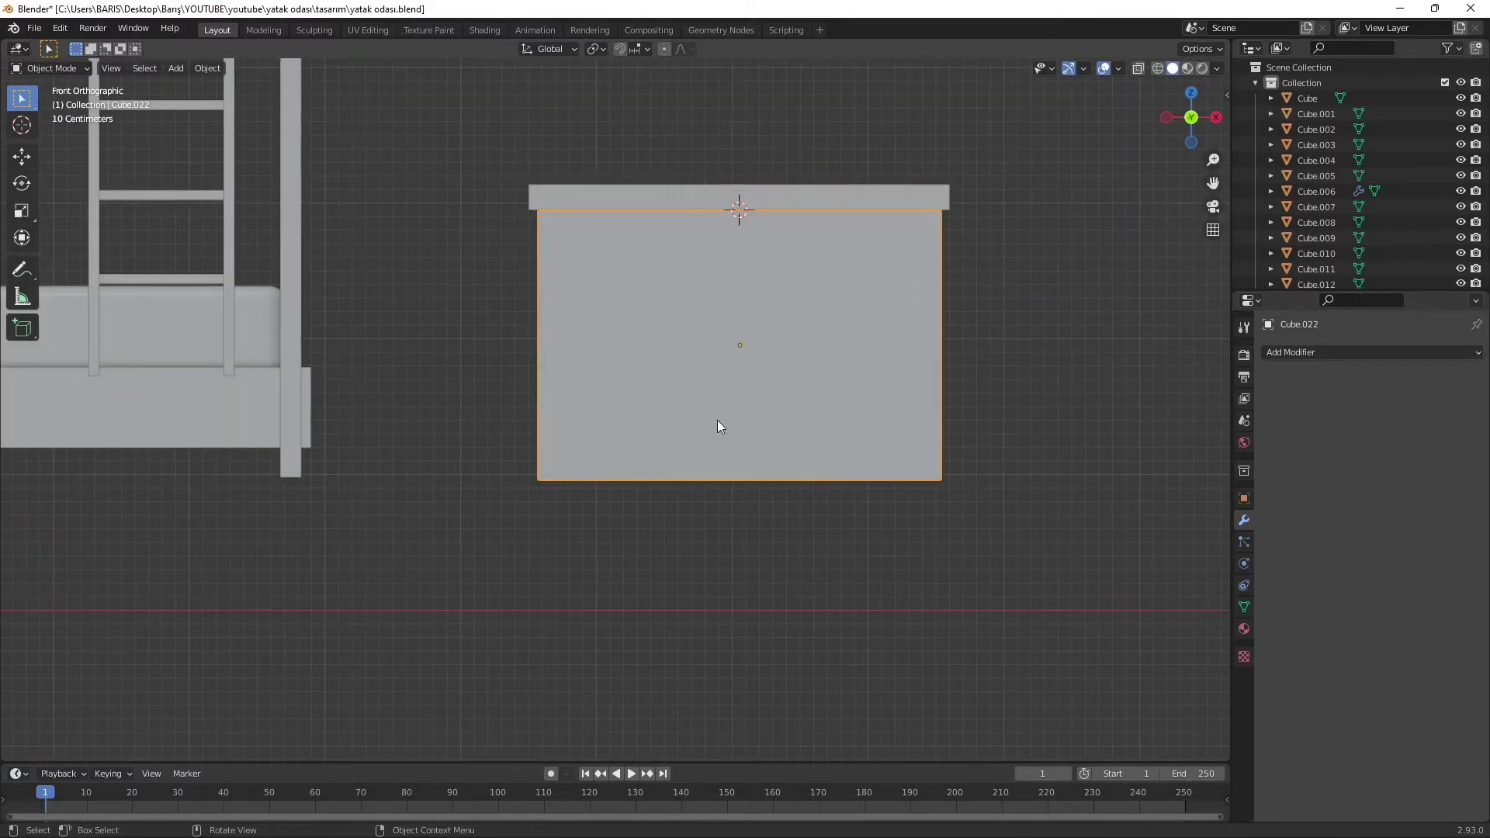
{"action": "key", "text": "Tab"}
{"action": "key", "text": "ctrl+r"}
{"action": "left_click", "coordinate": [747, 493]}
{"action": "key", "text": "s"}
{"action": "key", "text": "x"}
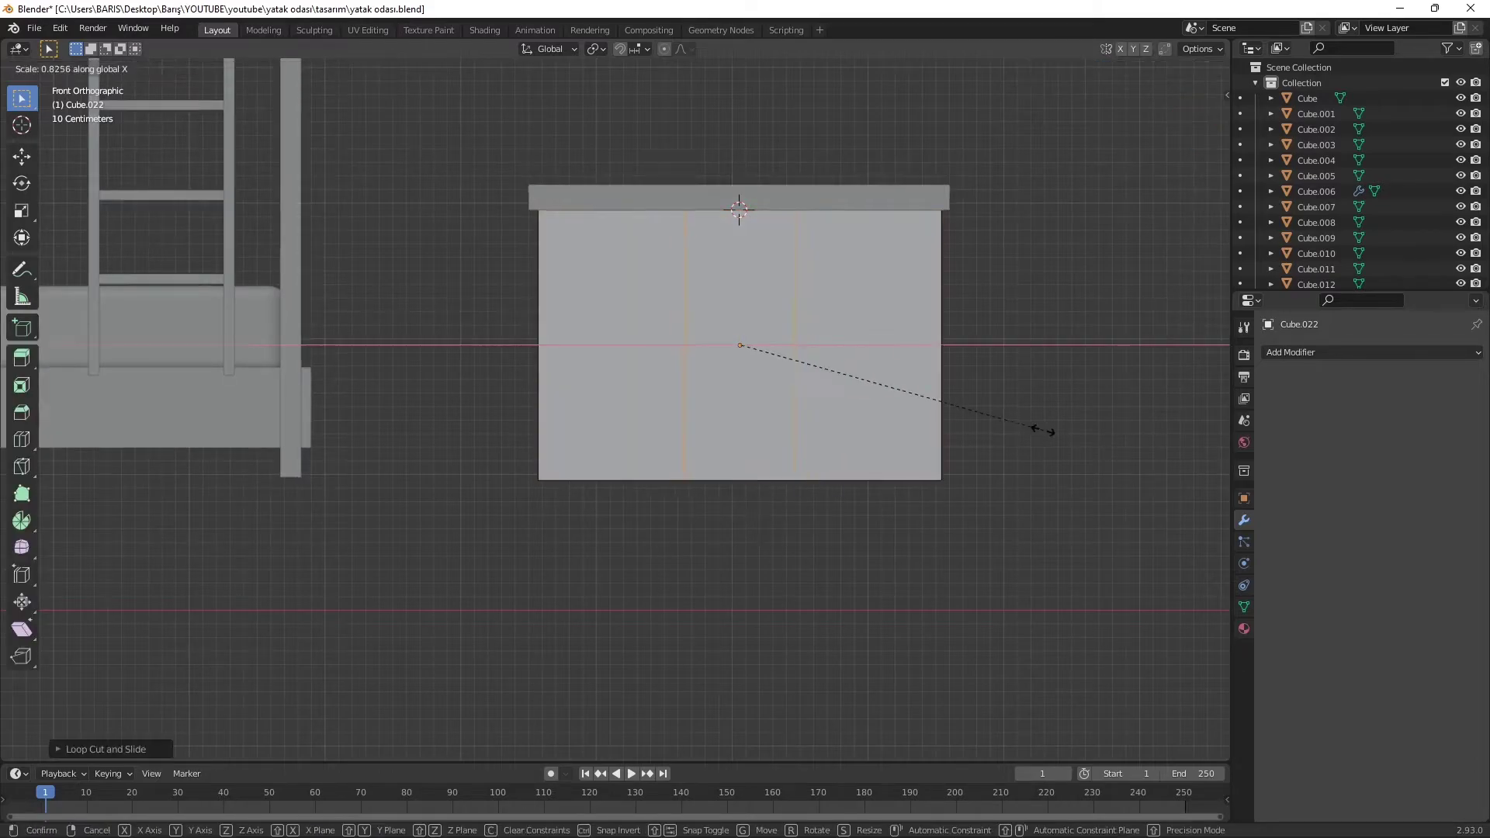
{"action": "left_click", "coordinate": [1033, 429]}
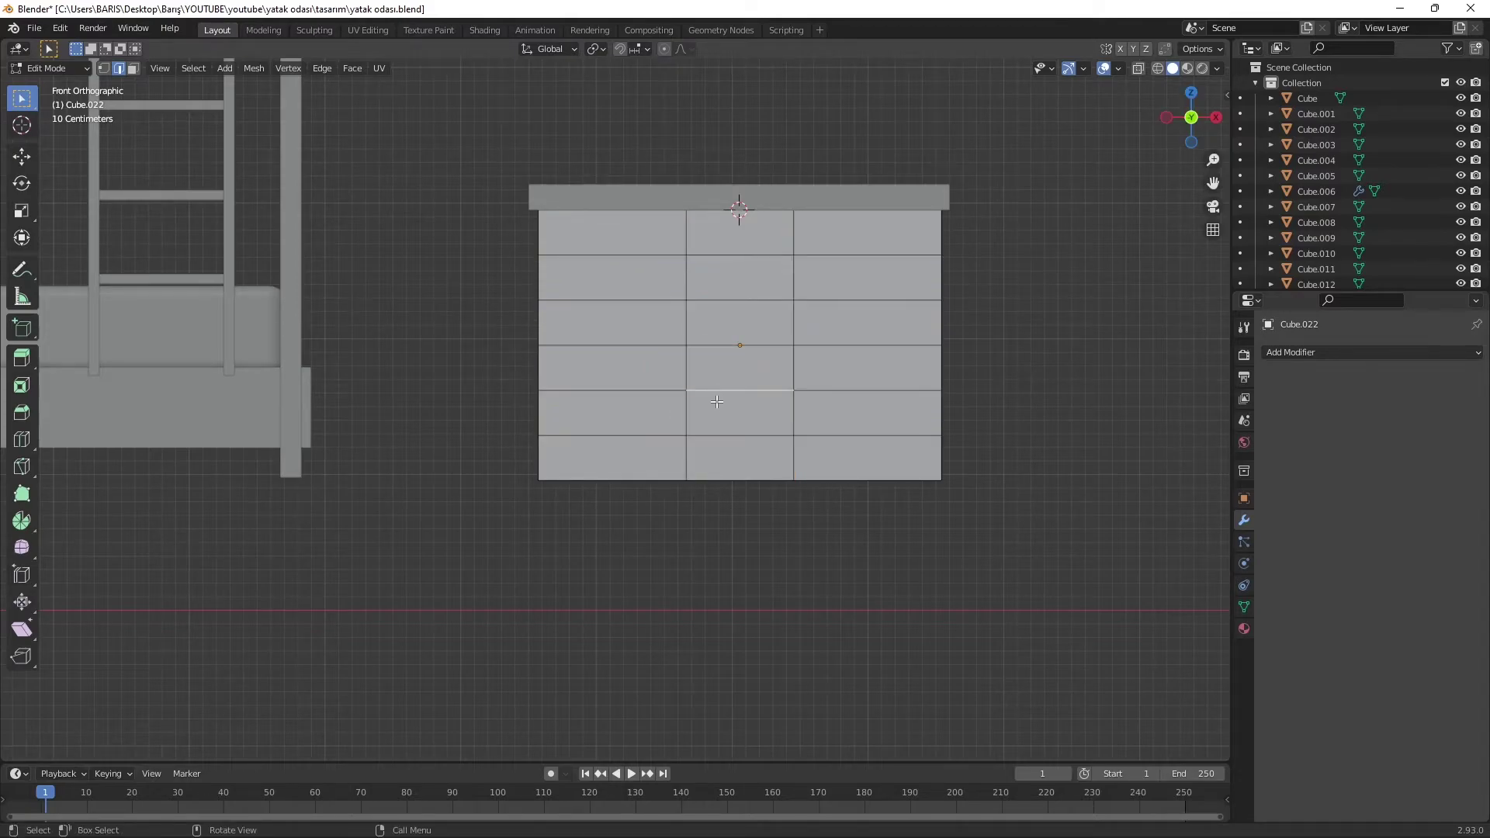
- Extrude a selected edge loop on the box and rescale it
{"action": "left_click", "coordinate": [719, 391], "text": "alt"}
{"action": "mouse_move", "coordinate": [719, 390]}
{"action": "middle_mouse_down"}
{"action": "mouse_move", "coordinate": [1027, 399]}
{"action": "mouse_move", "coordinate": [560, 409]}
{"action": "middle_mouse_up"}
{"action": "key", "text": "e"}
{"action": "right_click", "coordinate": [1058, 389]}
{"action": "key", "text": "s"}
{"action": "left_click", "coordinate": [1060, 387]}
- Cancel a further loop cut and return to Object Mode to add another mesh
{"action": "key", "text": "ctrl+r"}
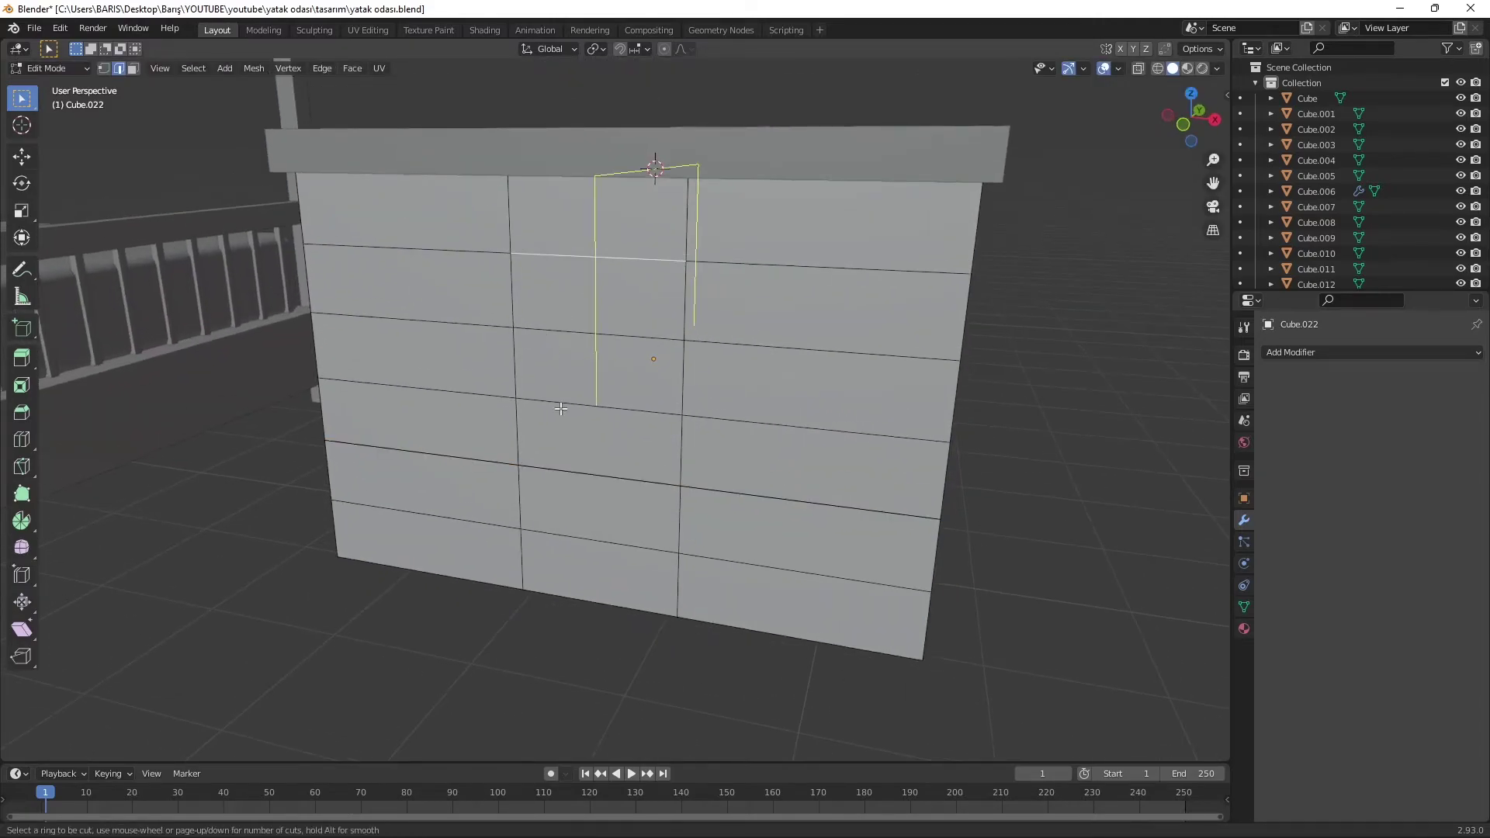
{"action": "middle_click_drag", "start_coordinate": [710, 315], "coordinate": [621, 326]}
{"action": "key", "text": "Escape"}
{"action": "key", "text": "shift+a"}
{"action": "key", "text": "Escape"}
{"action": "key", "text": "Tab"}
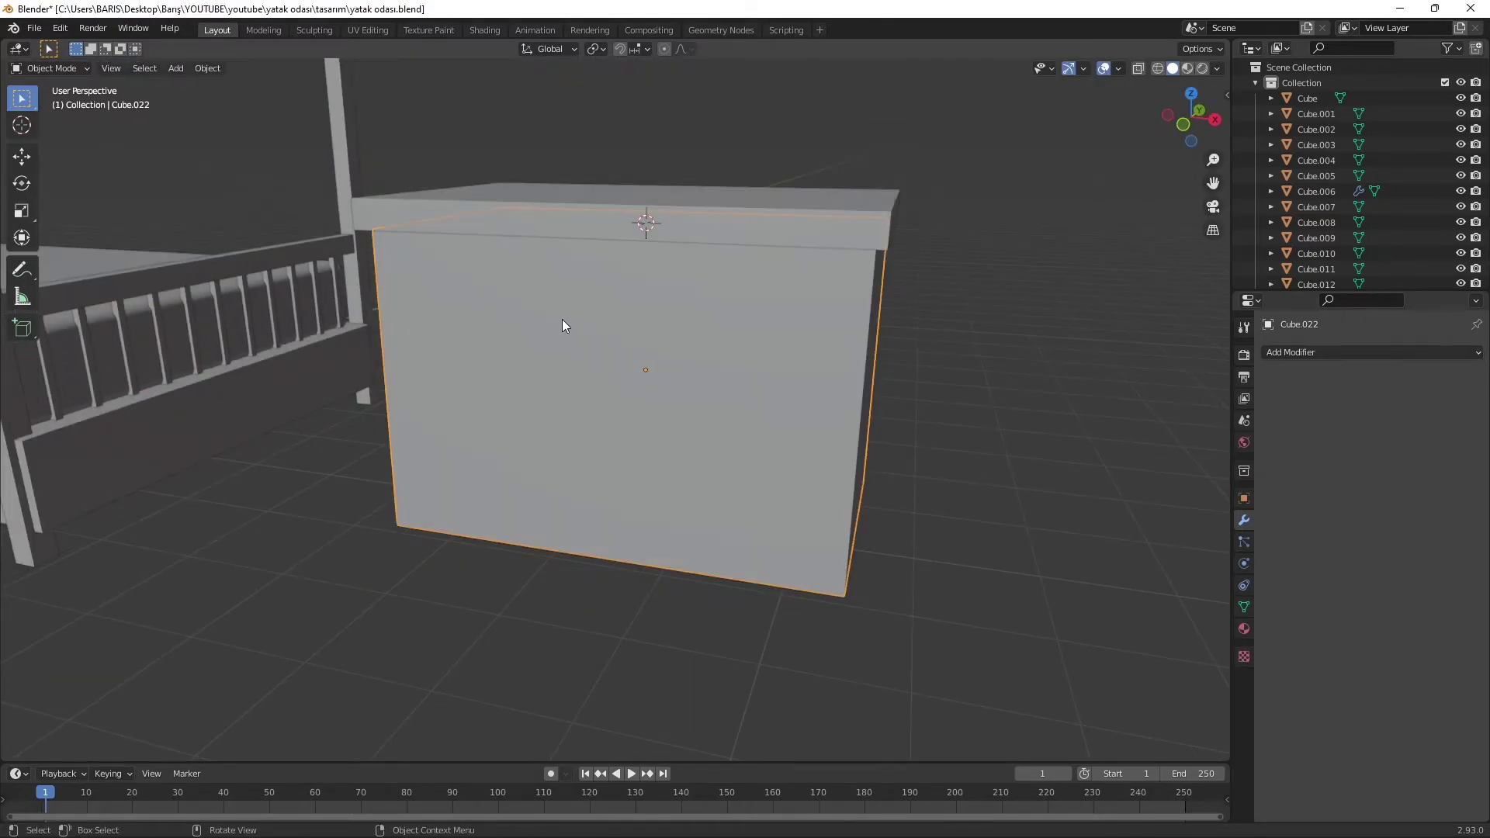
{"action": "key", "text": "shift+a"}
- Add a small shrunken cube and extrude one face to start a drawer handle
{"action": "left_click", "coordinate": [613, 334]}
{"action": "key", "text": "s"}
{"action": "mouse_move", "coordinate": [583, 326]}
{"action": "middle_mouse_down"}
{"action": "mouse_move", "coordinate": [858, 402]}
{"action": "mouse_move", "coordinate": [712, 473]}
{"action": "mouse_move", "coordinate": [848, 456]}
{"action": "mouse_move", "coordinate": [732, 449]}
{"action": "middle_mouse_up"}
{"action": "key", "text": "Tab"}
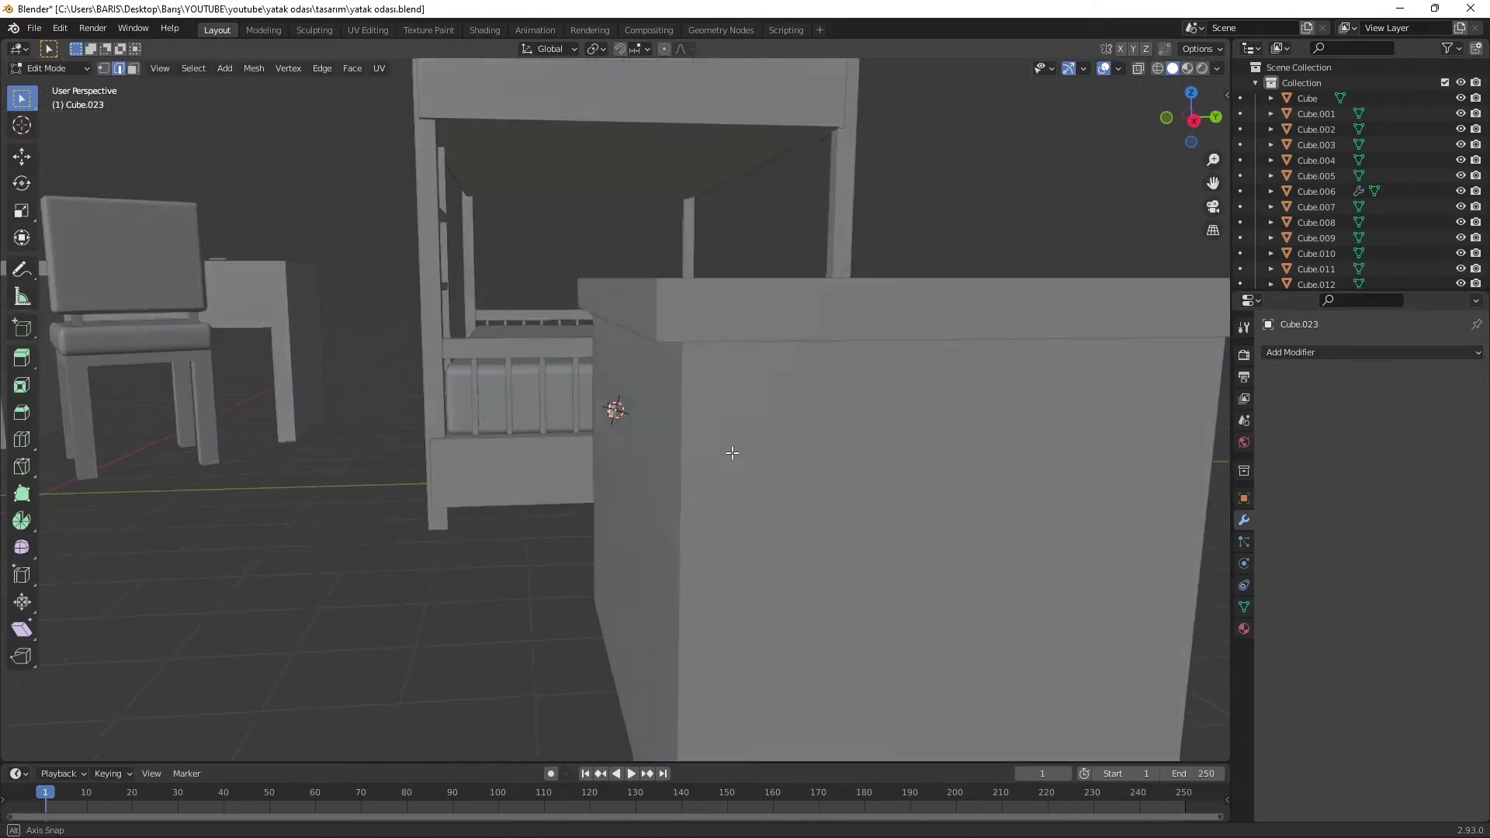
{"action": "key", "text": "e"}
{"action": "mouse_move", "coordinate": [591, 410]}
{"action": "middle_mouse_down"}
{"action": "mouse_move", "coordinate": [609, 416]}
{"action": "mouse_move", "coordinate": [589, 466]}
{"action": "mouse_move", "coordinate": [548, 468]}
{"action": "mouse_move", "coordinate": [918, 524]}
{"action": "mouse_move", "coordinate": [667, 435]}
{"action": "mouse_move", "coordinate": [649, 422]}
{"action": "mouse_move", "coordinate": [673, 373]}
{"action": "mouse_move", "coordinate": [649, 442]}
{"action": "mouse_move", "coordinate": [602, 316]}
{"action": "mouse_move", "coordinate": [902, 479]}
{"action": "middle_mouse_up"}
{"action": "key", "text": "e"}
{"action": "left_click", "coordinate": [920, 515]}
- Extrude the handle's other end to complete its bar shape
{"action": "key", "text": "KP_7"}
{"action": "key", "text": "e"}
{"action": "left_click", "coordinate": [902, 480]}
{"action": "key", "text": "Tab"}
{"action": "scroll", "coordinate": [684, 397], "scroll_direction": "down", "scroll_amount": 5}
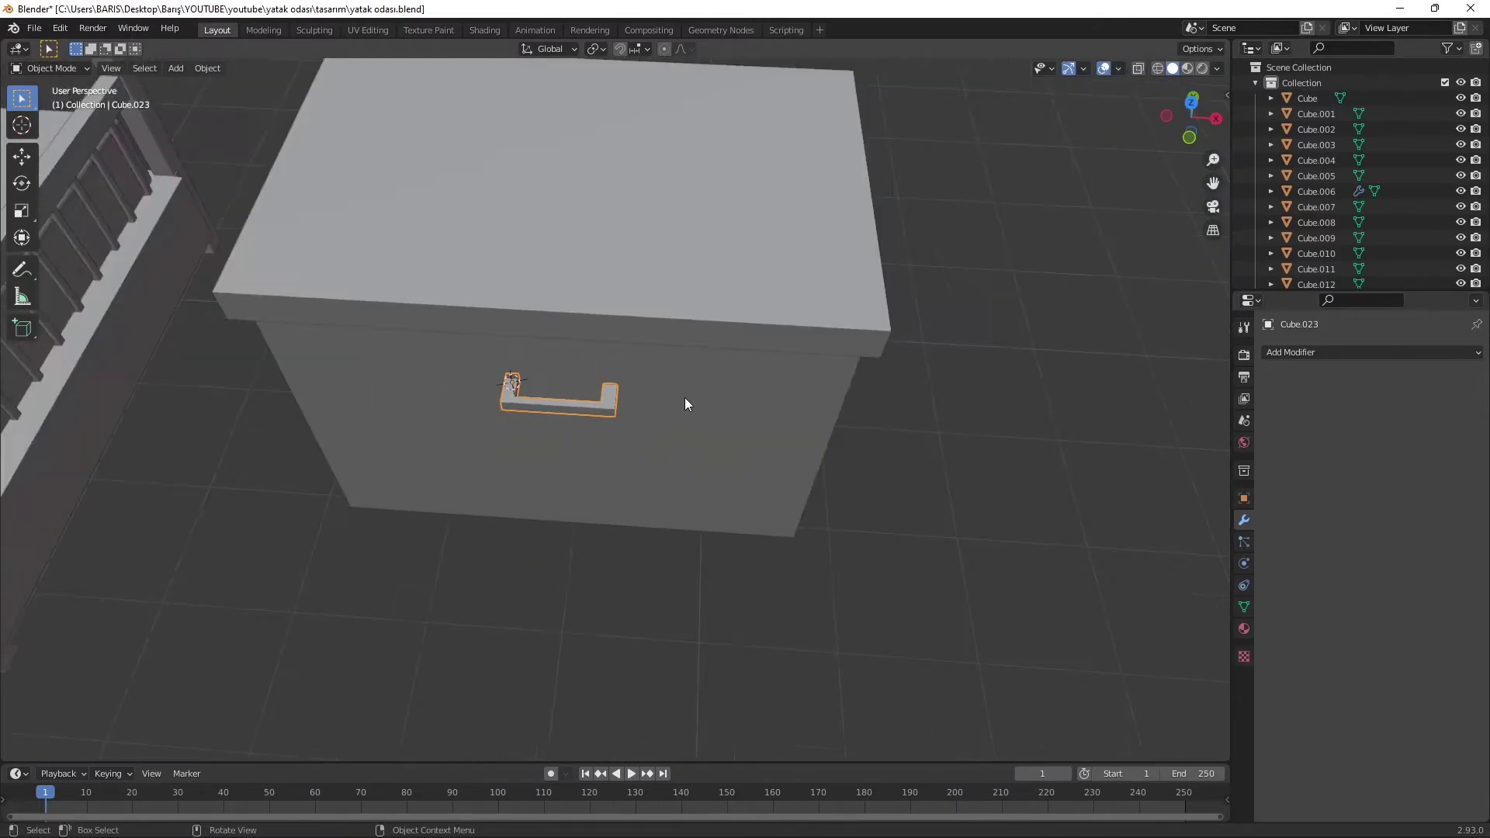
- Duplicate the handle and place the copy on a lower drawer
{"action": "key", "text": "KP_1"}
{"action": "key", "text": "shift+d"}
{"action": "left_click", "coordinate": [686, 487]}
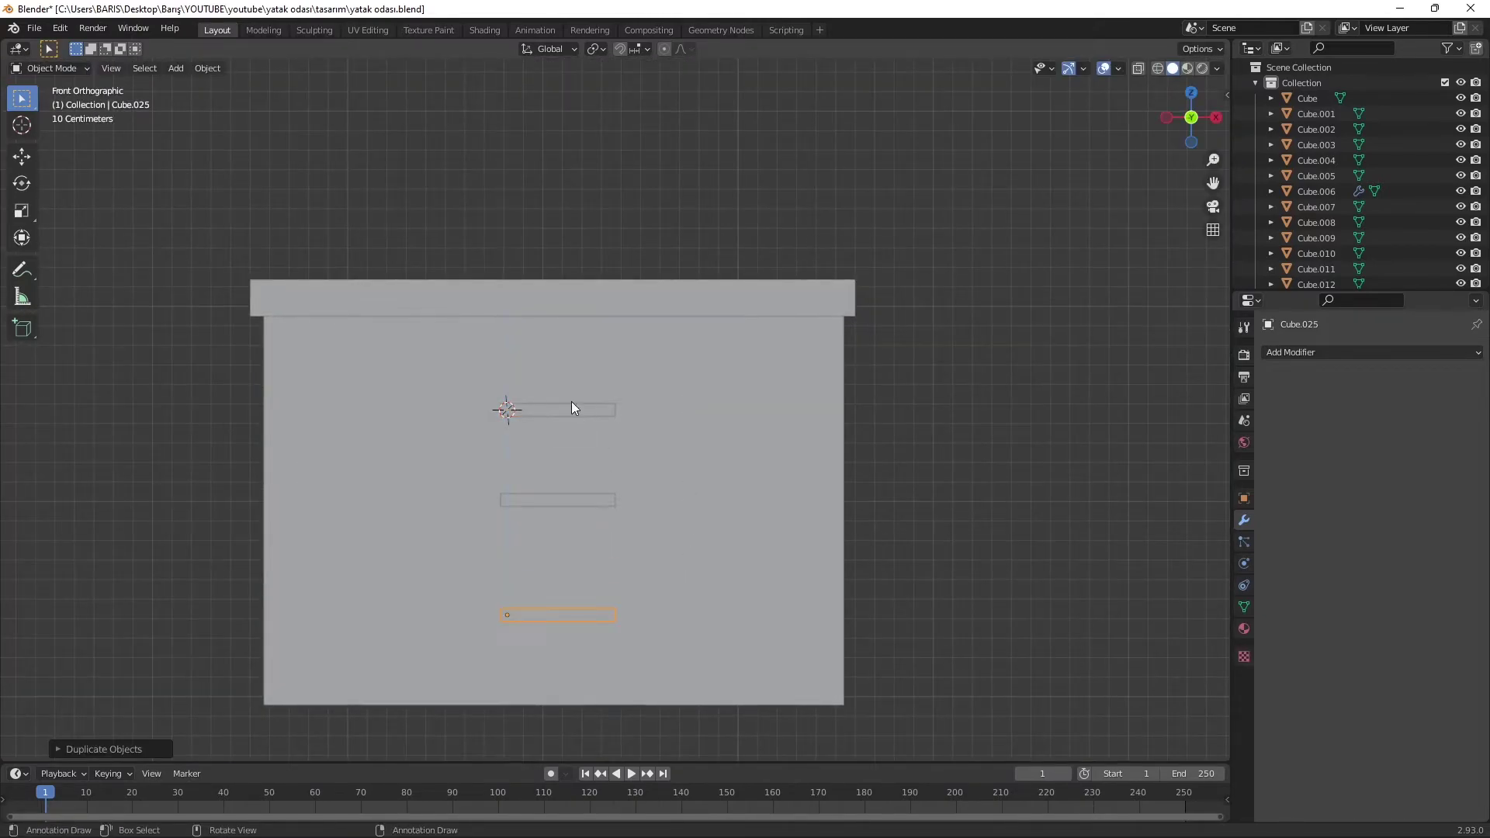
{"action": "middle_click_drag", "start_coordinate": [571, 408], "coordinate": [860, 496]}
{"action": "scroll", "coordinate": [859, 495], "scroll_direction": "down", "scroll_amount": 3}
- Select a vertical edge loop on the cabinet front in Edit Mode
{"action": "left_click", "coordinate": [911, 432]}
{"action": "key", "text": "Tab"}
{"action": "scroll", "coordinate": [460, 364], "scroll_direction": "up", "scroll_amount": 4}
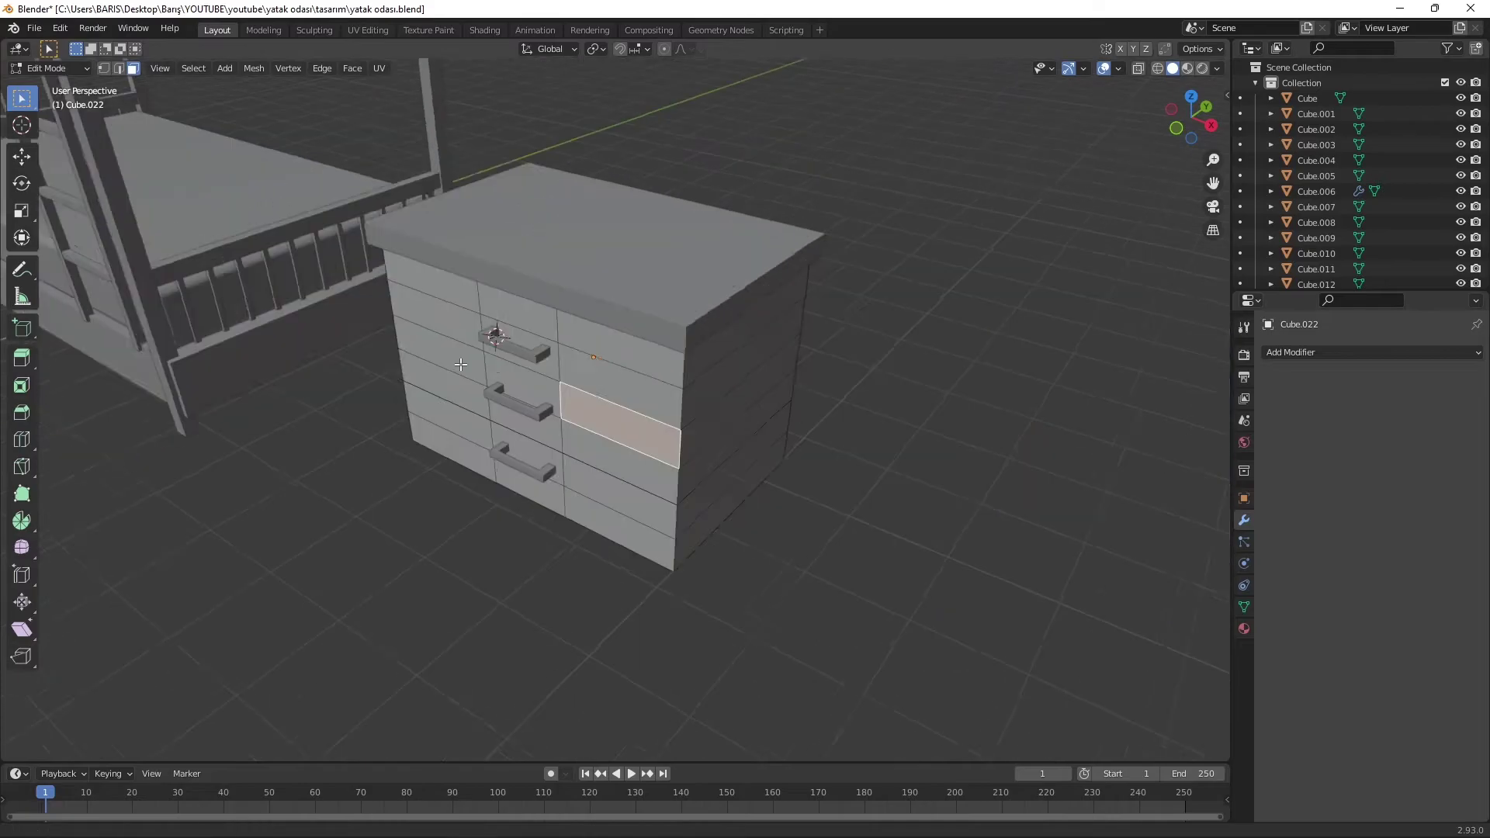
{"action": "middle_click_drag", "start_coordinate": [461, 364], "coordinate": [519, 404]}
{"action": "scroll", "coordinate": [518, 405], "scroll_direction": "up", "scroll_amount": 3}
{"action": "left_click", "coordinate": [518, 404], "text": "alt"}
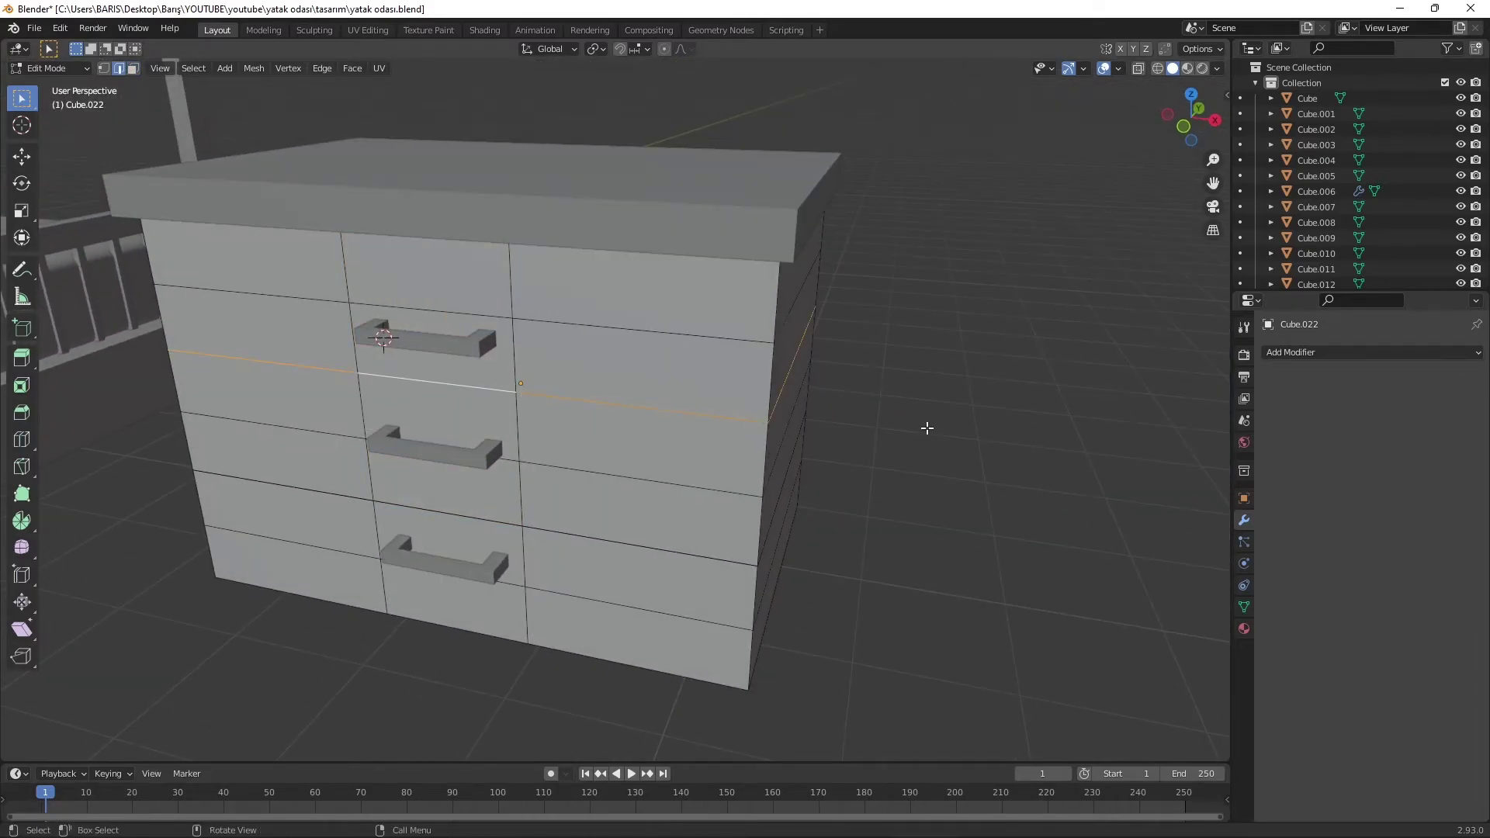
- Return to Object Mode and add a plane mesh above the cabinet
{"action": "key", "text": "Tab"}
{"action": "scroll", "coordinate": [655, 444], "scroll_direction": "down", "scroll_amount": 4}
{"action": "scroll", "coordinate": [770, 360], "scroll_direction": "up", "scroll_amount": 3}
{"action": "mouse_move", "coordinate": [654, 444]}
{"action": "middle_mouse_down"}
{"action": "mouse_move", "coordinate": [770, 360]}
{"action": "mouse_move", "coordinate": [831, 373]}
{"action": "middle_mouse_up"}
{"action": "key", "text": "shift+a"}
{"action": "left_click", "coordinate": [925, 377]}
- Rotate the plane 90° about X to stand it upright, then narrow it
{"action": "scroll", "coordinate": [1000, 394], "scroll_direction": "up", "scroll_amount": 3}
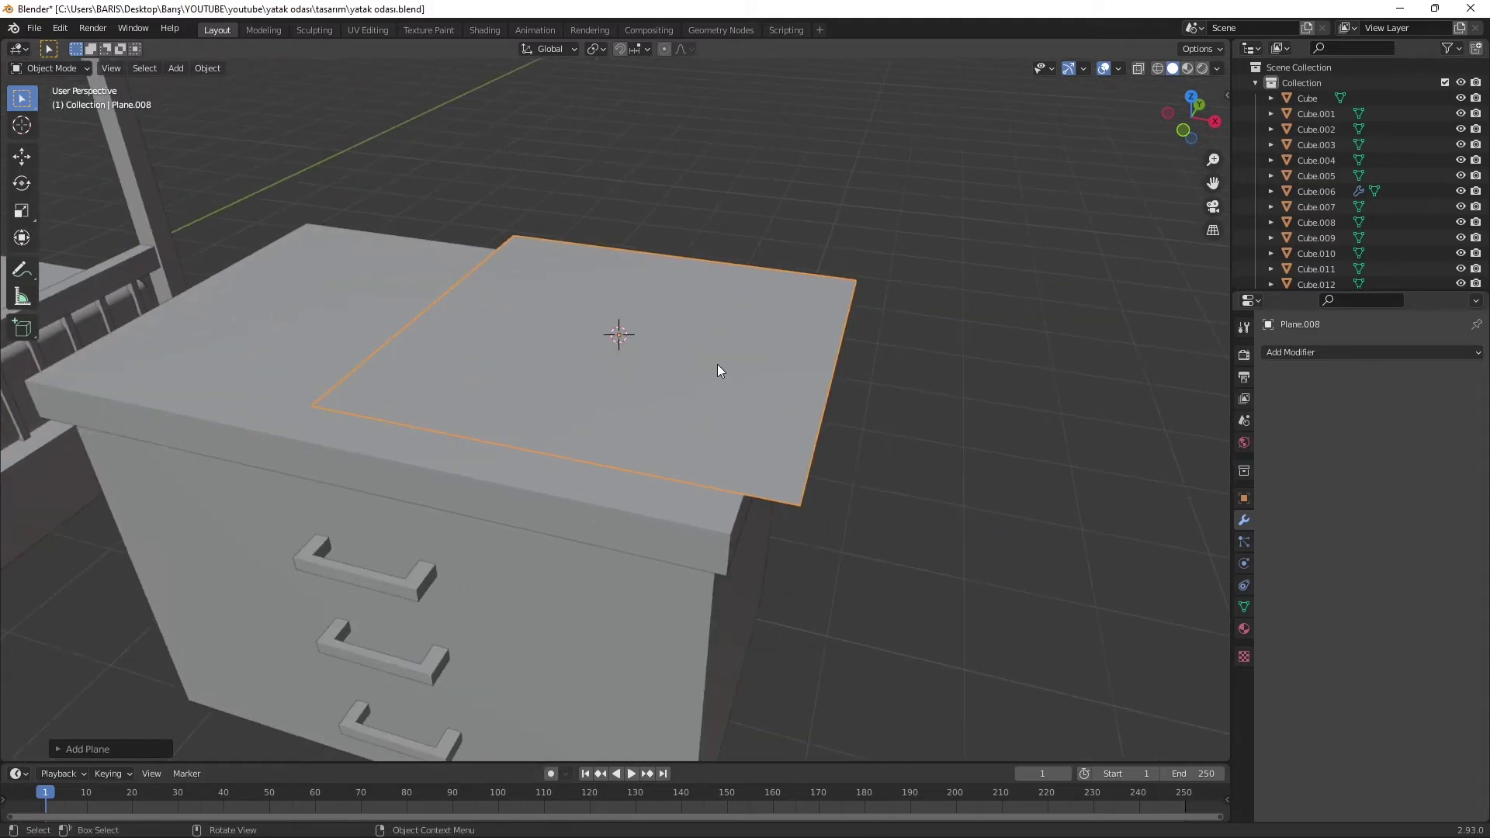
{"action": "type", "text": "r"}
{"action": "mouse_move", "coordinate": [717, 365]}
{"action": "middle_mouse_down"}
{"action": "mouse_move", "coordinate": [870, 313]}
{"action": "mouse_move", "coordinate": [525, 370]}
{"action": "middle_mouse_up"}
{"action": "type", "text": "x90"}
{"action": "key", "text": "Return"}
{"action": "key", "text": "s"}
{"action": "key", "text": "g"}
{"action": "key", "text": "z"}
{"action": "left_click", "coordinate": [979, 341]}
- Resize the upright plane's geometry in Edit Mode into a thin book piece
{"action": "scroll", "coordinate": [758, 333], "scroll_direction": "down", "scroll_amount": 3}
{"action": "mouse_move", "coordinate": [758, 333]}
{"action": "middle_mouse_down"}
{"action": "mouse_move", "coordinate": [844, 380]}
{"action": "mouse_move", "coordinate": [905, 342]}
{"action": "middle_mouse_up"}
{"action": "scroll", "coordinate": [602, 326], "scroll_direction": "up", "scroll_amount": 4}
{"action": "mouse_move", "coordinate": [602, 326]}
{"action": "middle_mouse_down"}
{"action": "mouse_move", "coordinate": [599, 118]}
{"action": "mouse_move", "coordinate": [664, 332]}
{"action": "mouse_move", "coordinate": [799, 429]}
{"action": "mouse_move", "coordinate": [861, 416]}
{"action": "middle_mouse_up"}
{"action": "key", "text": "Tab"}
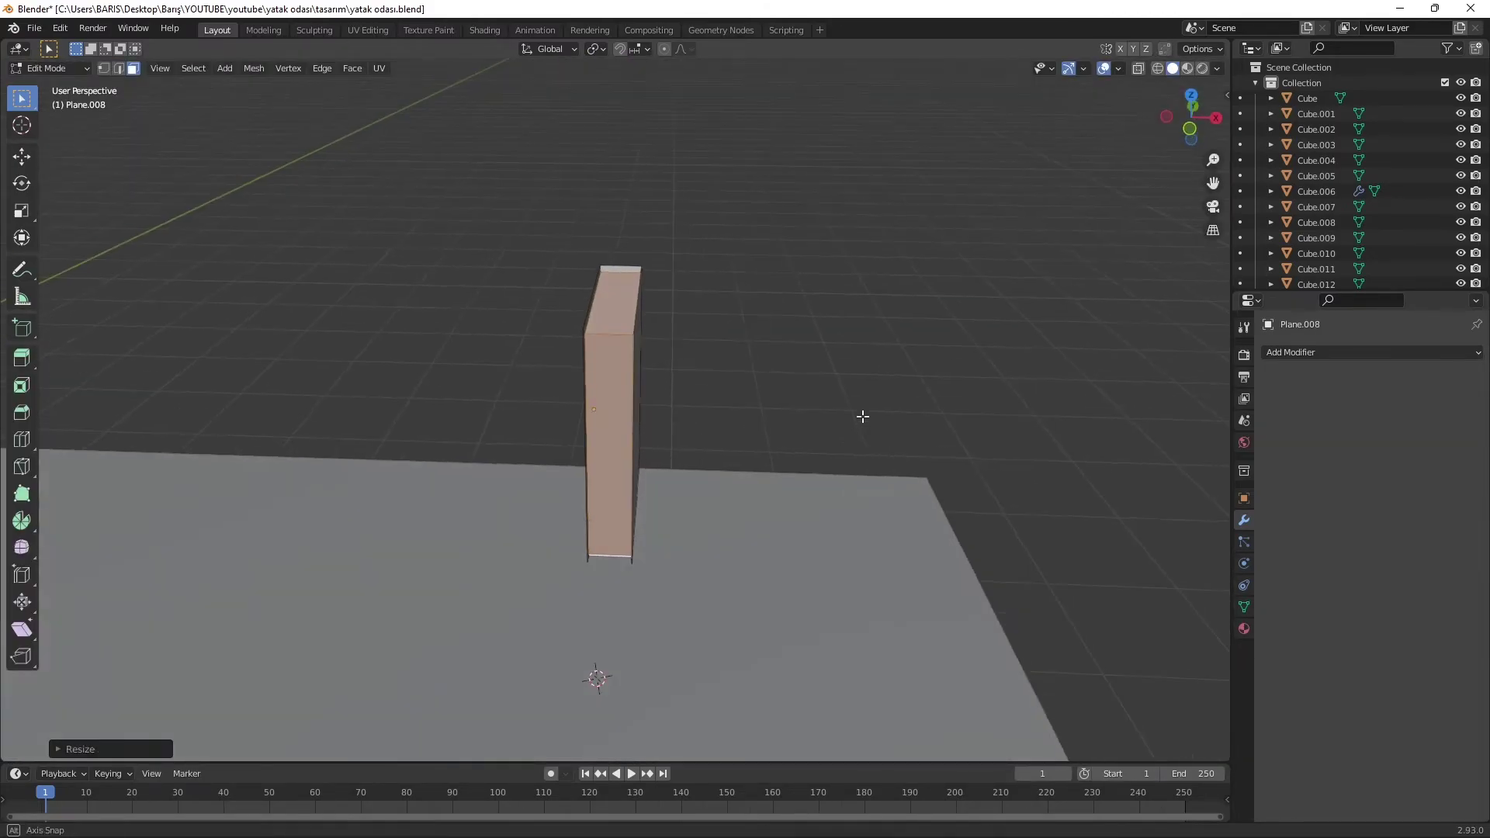
{"action": "key", "text": "s"}
{"action": "left_click", "coordinate": [964, 382]}
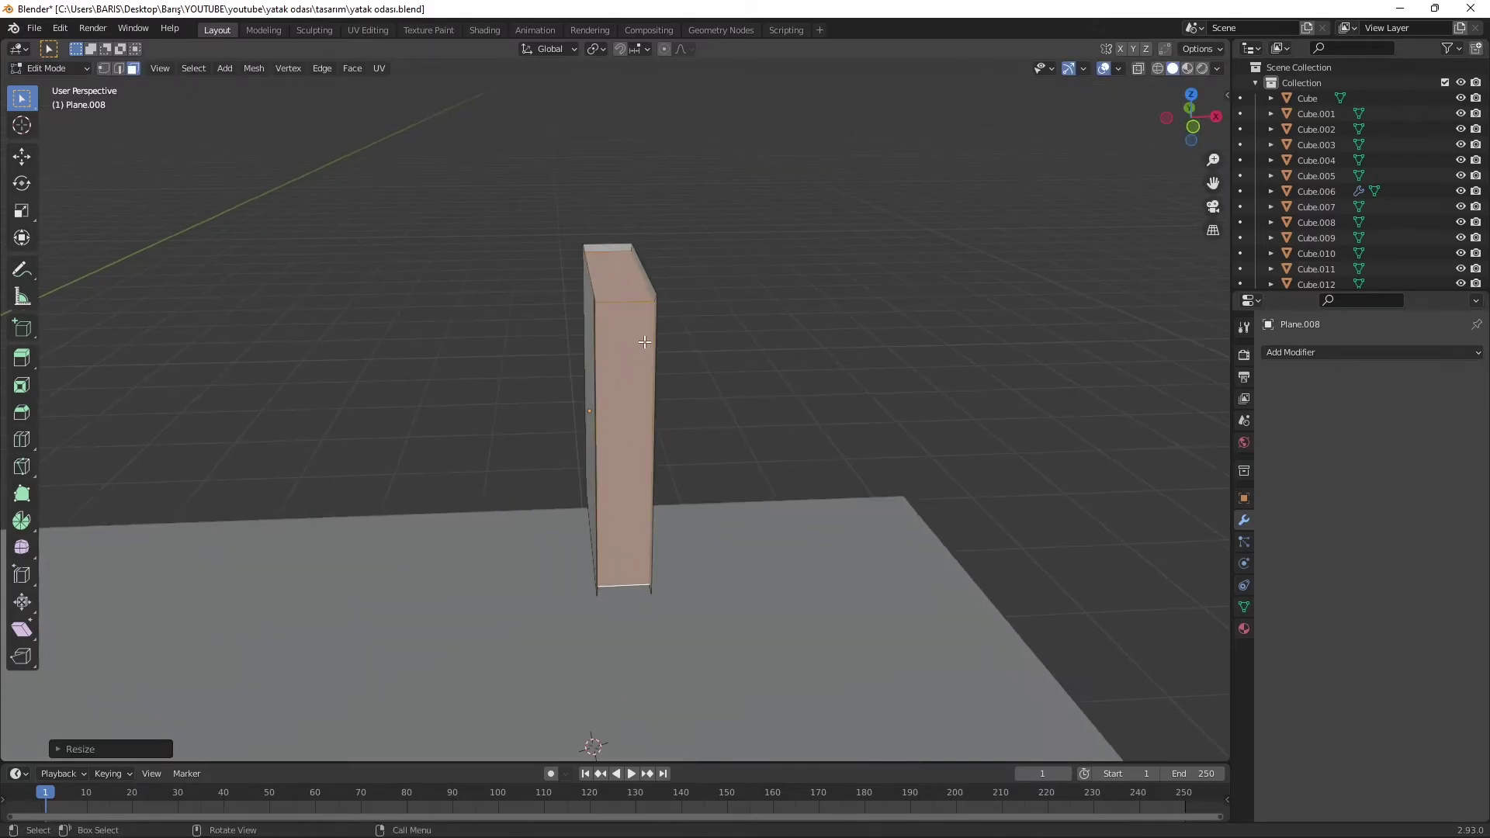
- Move the book onto the cabinet top, tilt it about Y and turn it vertically
{"action": "middle_click_drag", "start_coordinate": [842, 363], "coordinate": [713, 385]}
{"action": "key", "text": "g"}
{"action": "key", "text": "z"}
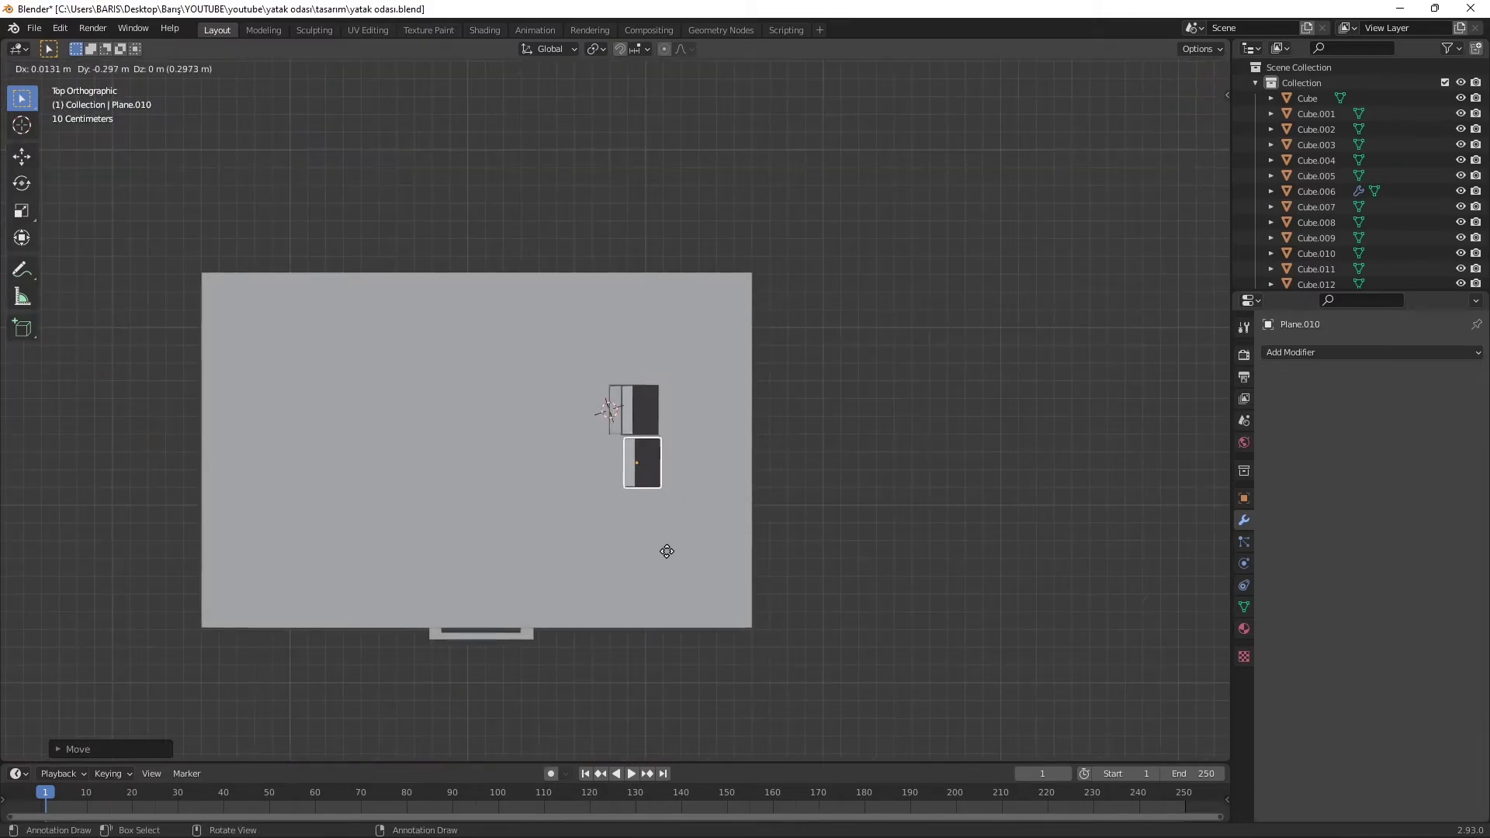
{"action": "key", "text": "r"}
{"action": "key", "text": "y"}
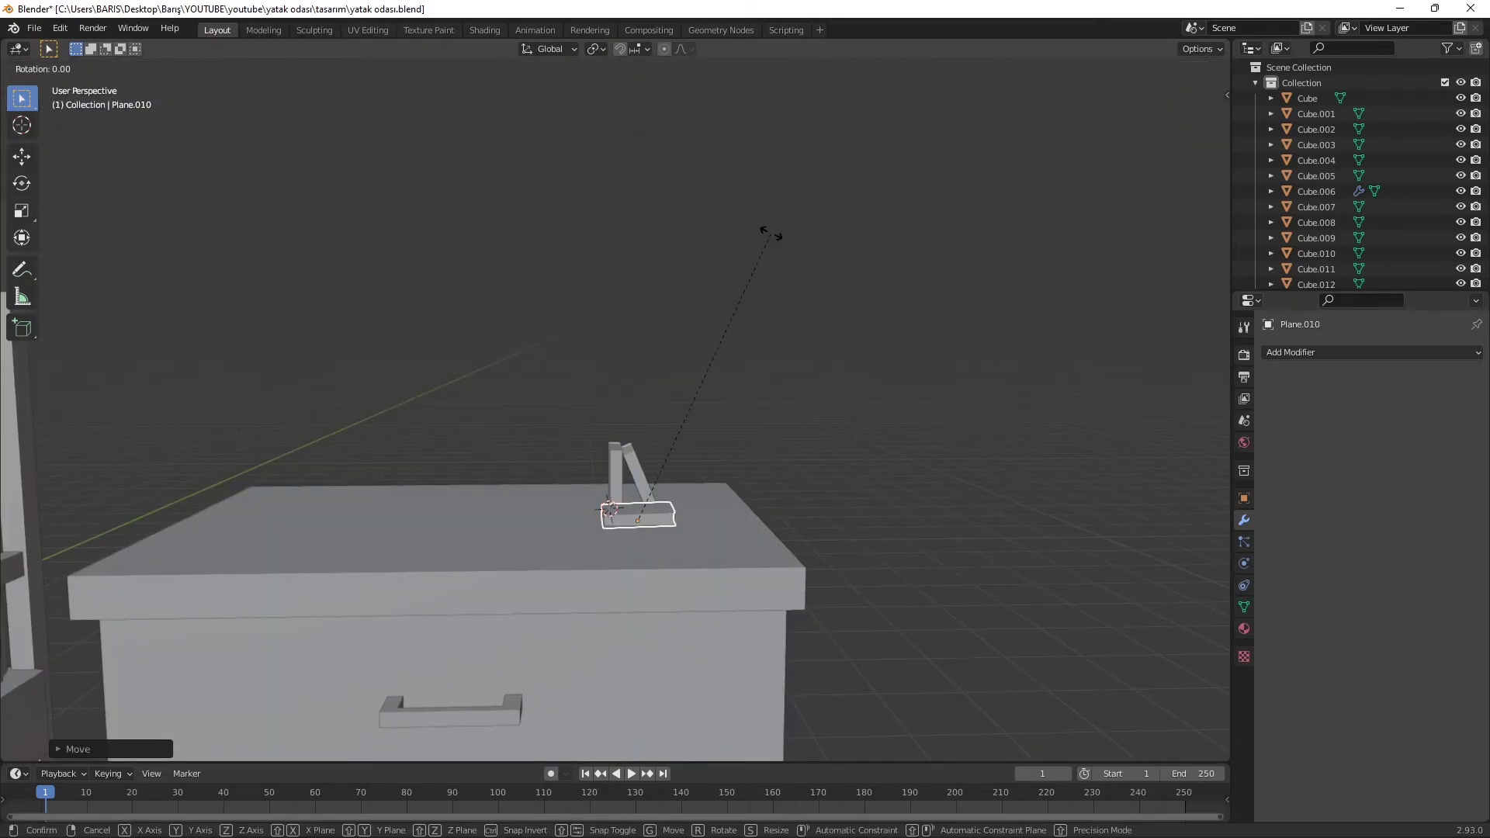
{"action": "key", "text": "KP_7"}
{"action": "key", "text": "r"}
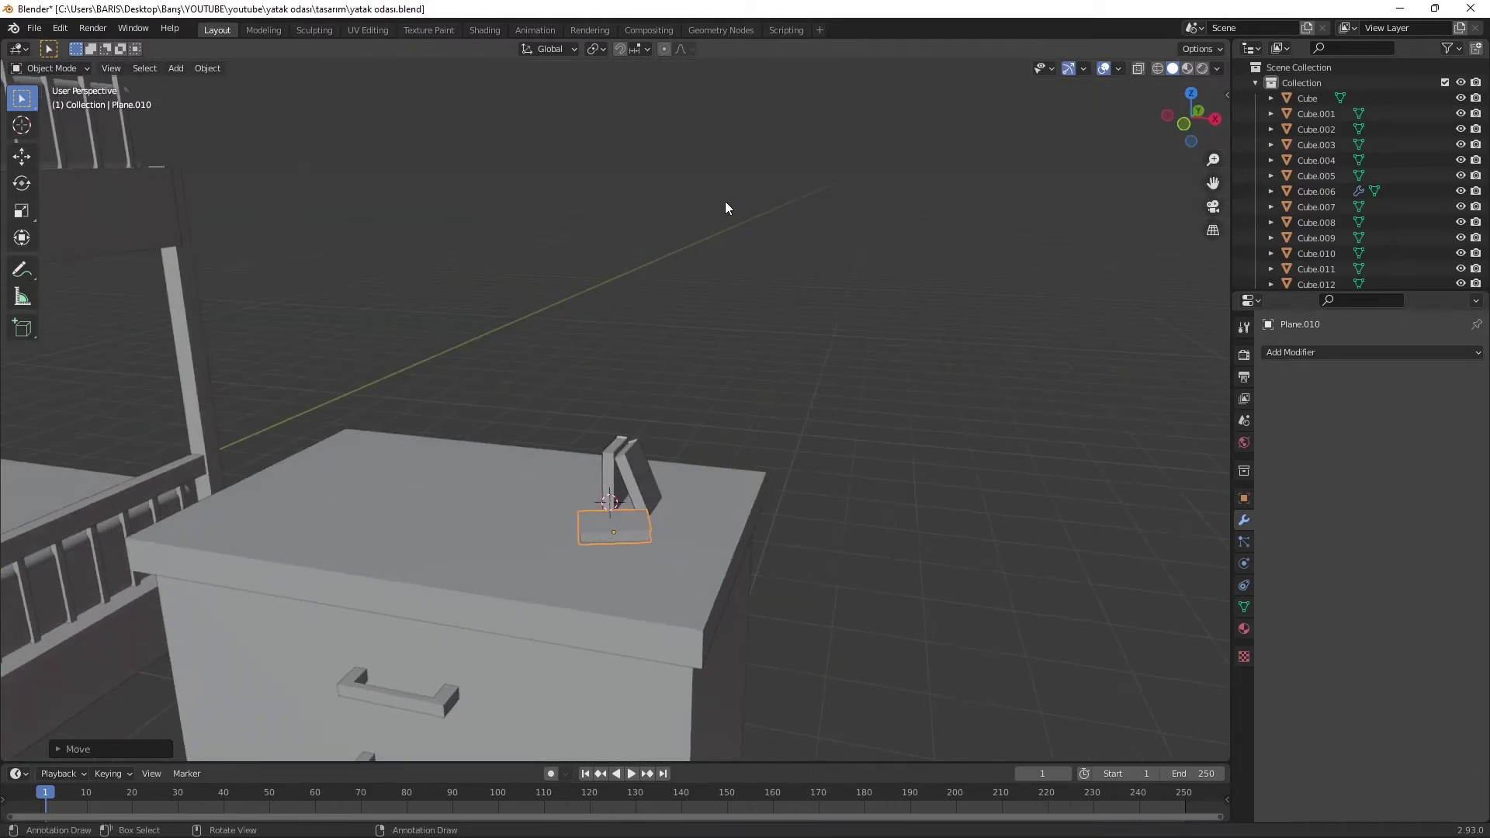
{"action": "key", "text": "Return"}
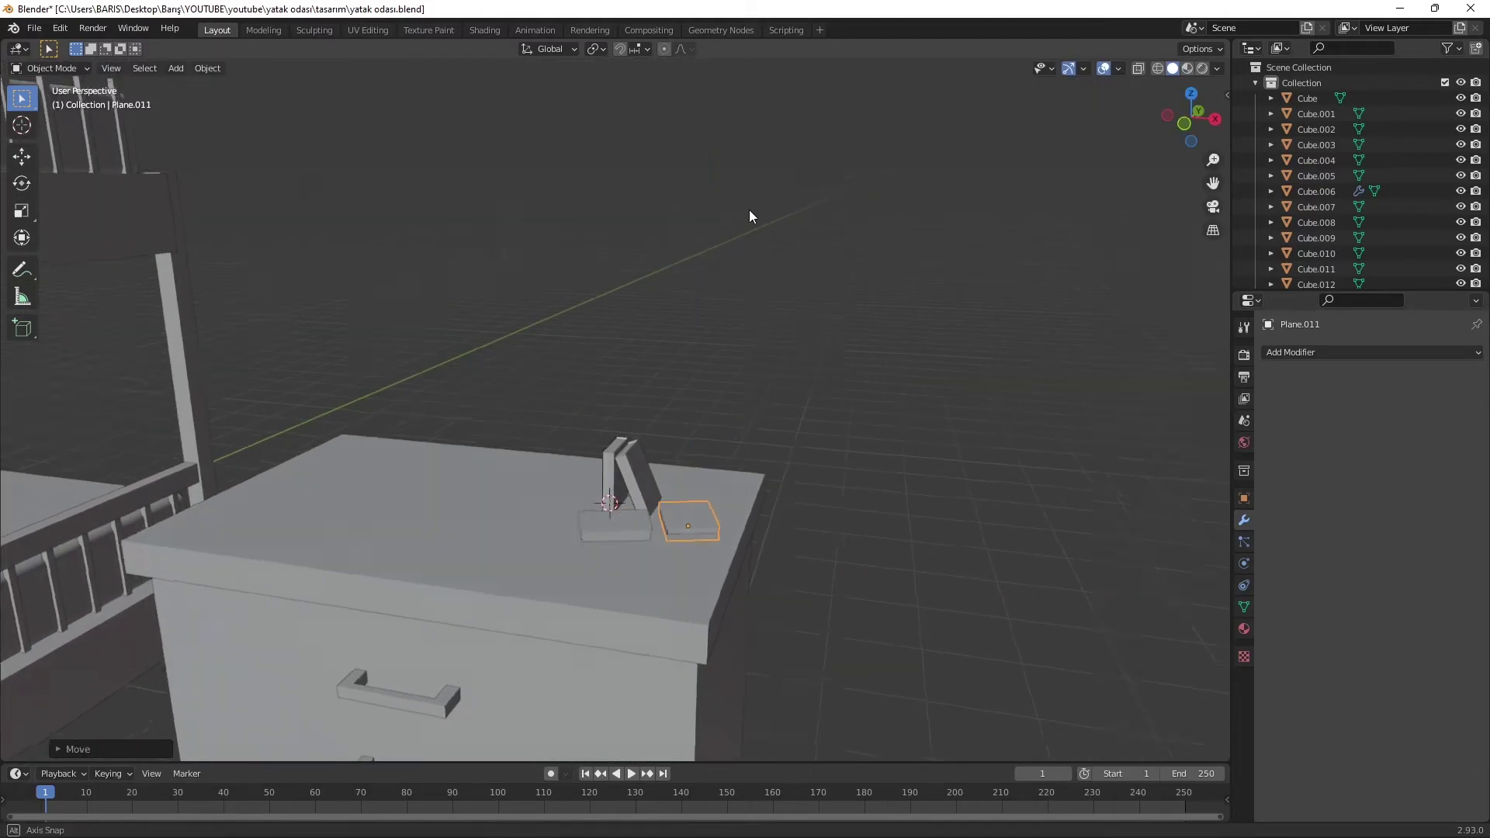
{"action": "middle_click_drag", "start_coordinate": [748, 216], "coordinate": [768, 170]}
{"action": "left_click", "coordinate": [1217, 69]}
- Show objects in random viewport colours and frame the desk in view
{"action": "left_click", "coordinate": [1222, 277]}
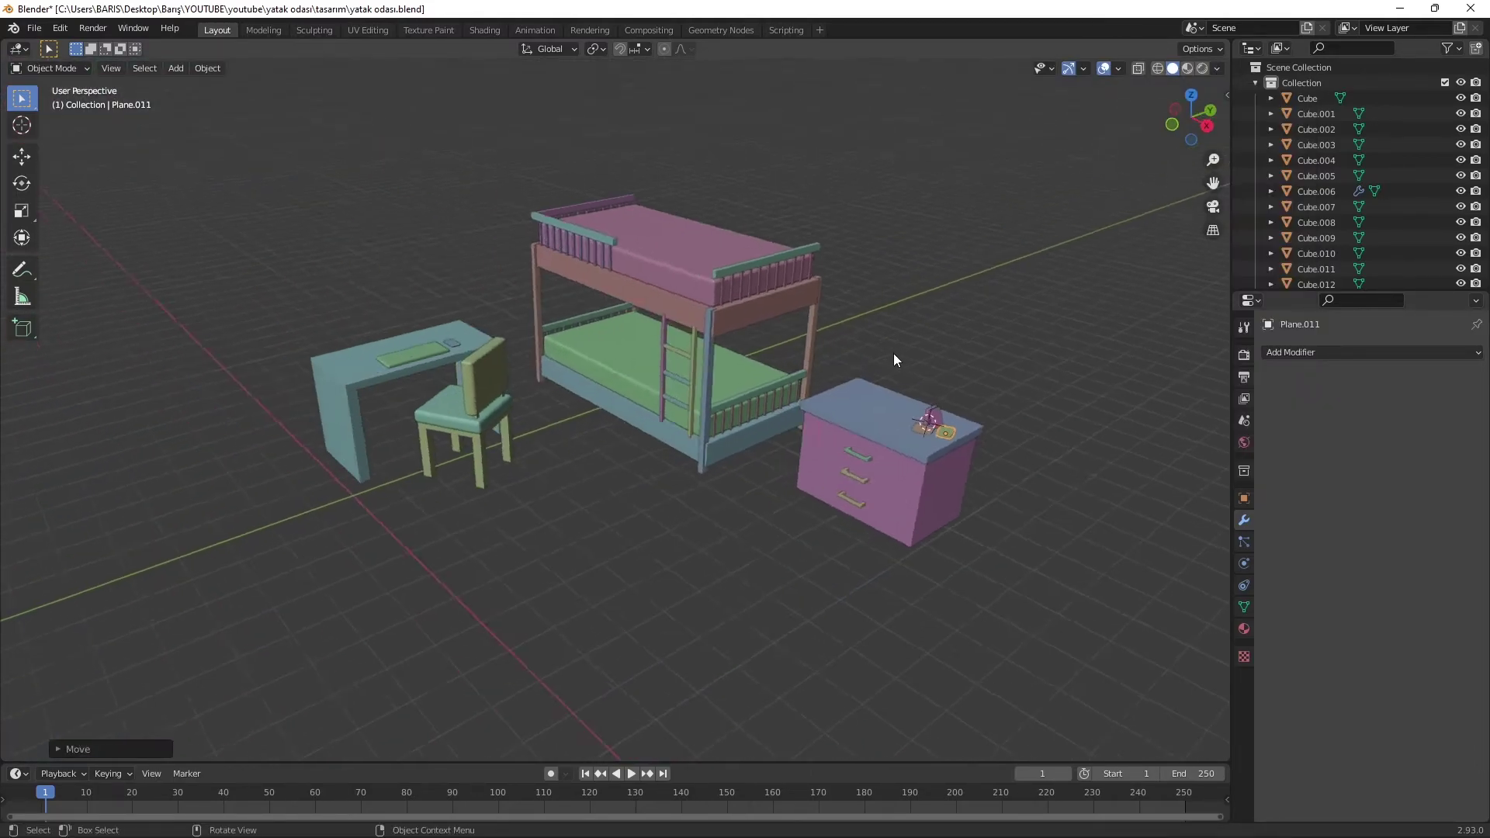
{"action": "left_click", "coordinate": [367, 329]}
{"action": "key", "text": "KP_Decimal"}
- Add a cube on the desk and shrink it into a small monitor stand
{"action": "key", "text": "shift+a"}
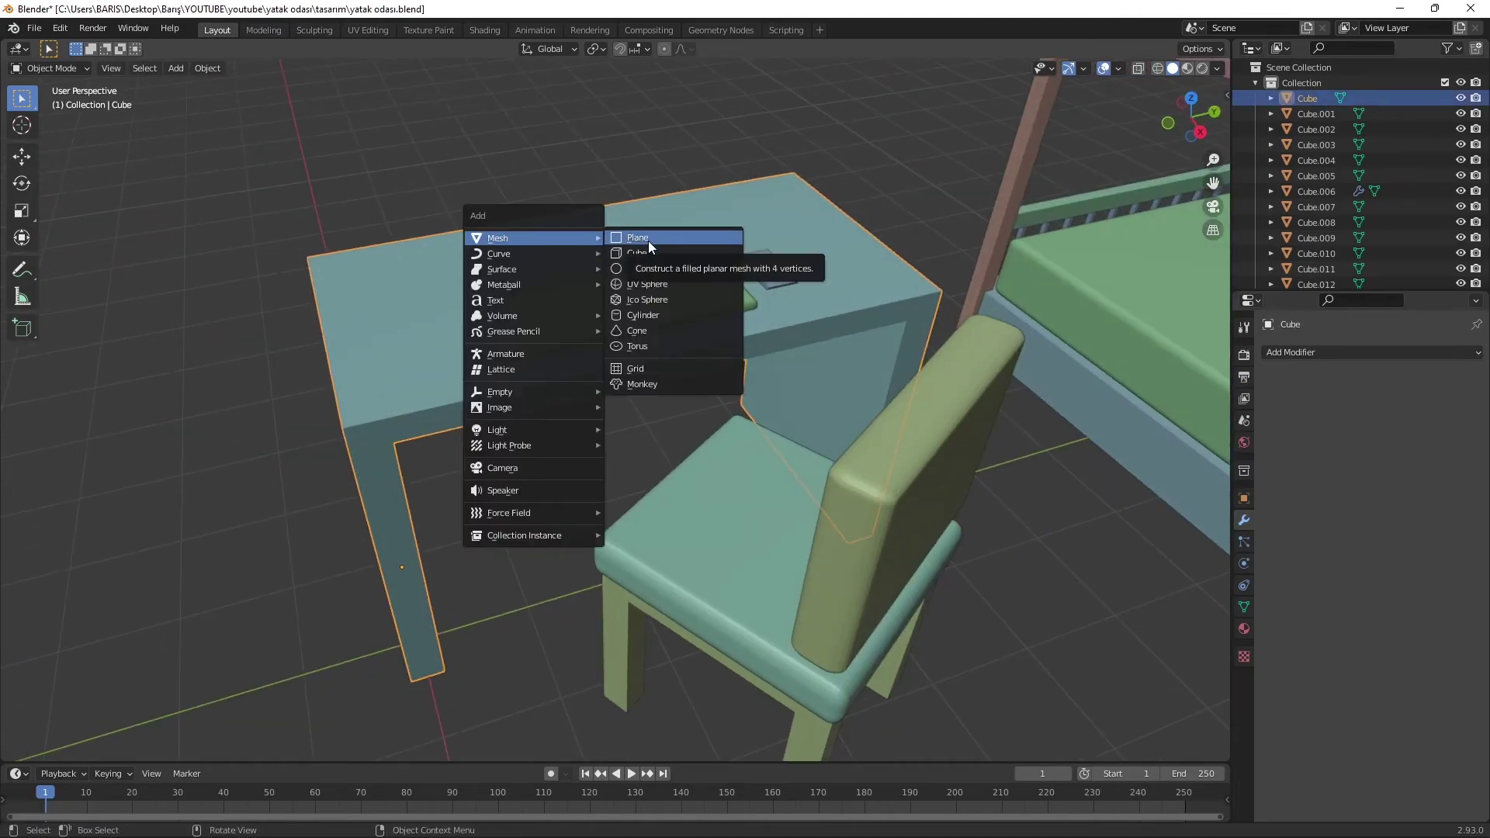
{"action": "left_click", "coordinate": [649, 241]}
{"action": "key", "text": "s"}
{"action": "scroll", "coordinate": [1030, 190], "scroll_direction": "down", "scroll_amount": 5}
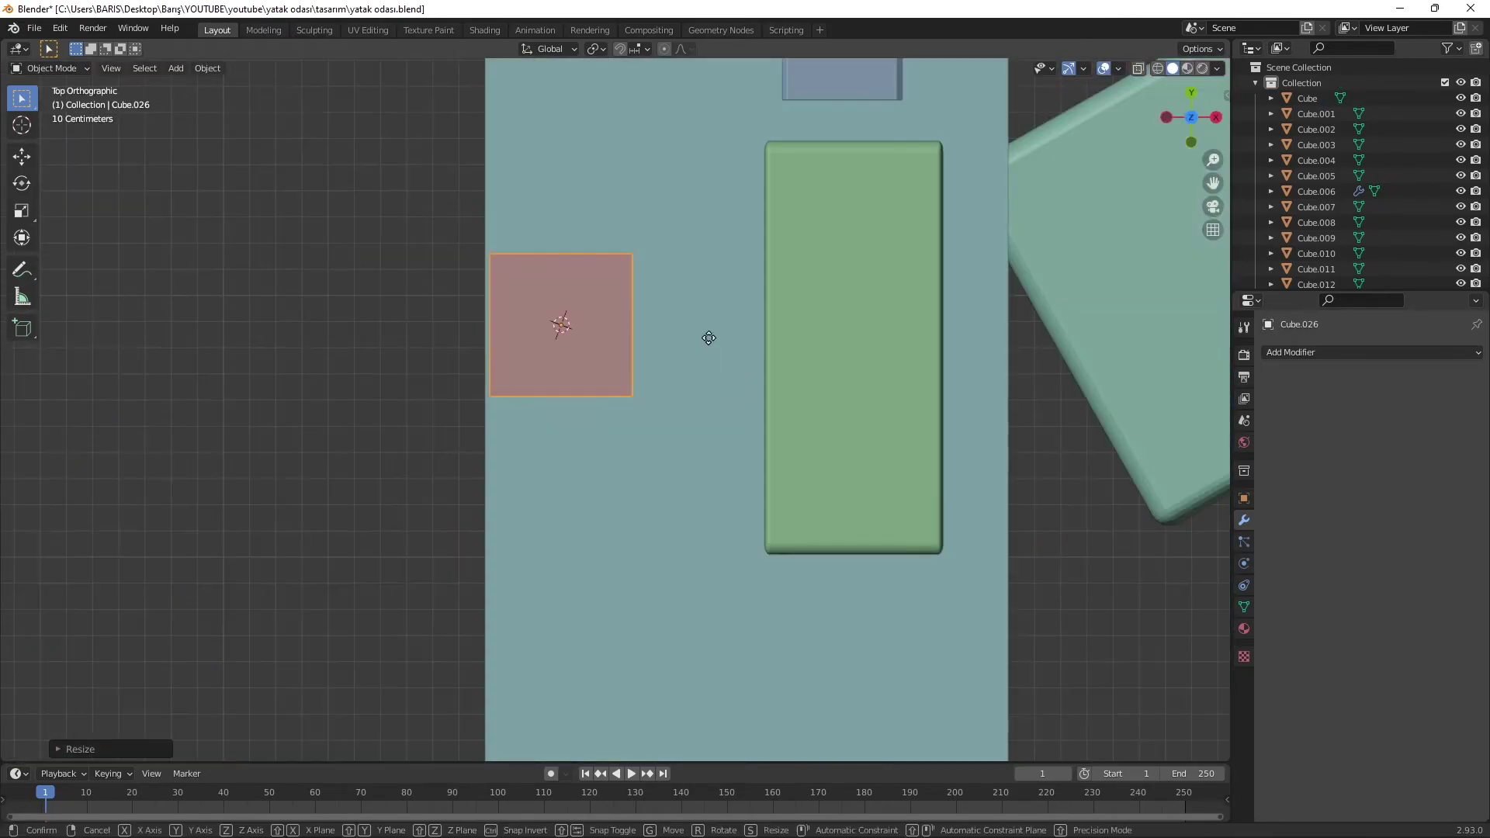
{"action": "middle_click_drag", "start_coordinate": [733, 283], "coordinate": [747, 196]}
{"action": "left_click", "coordinate": [974, 235]}
{"action": "middle_click_drag", "start_coordinate": [973, 235], "coordinate": [807, 231]}
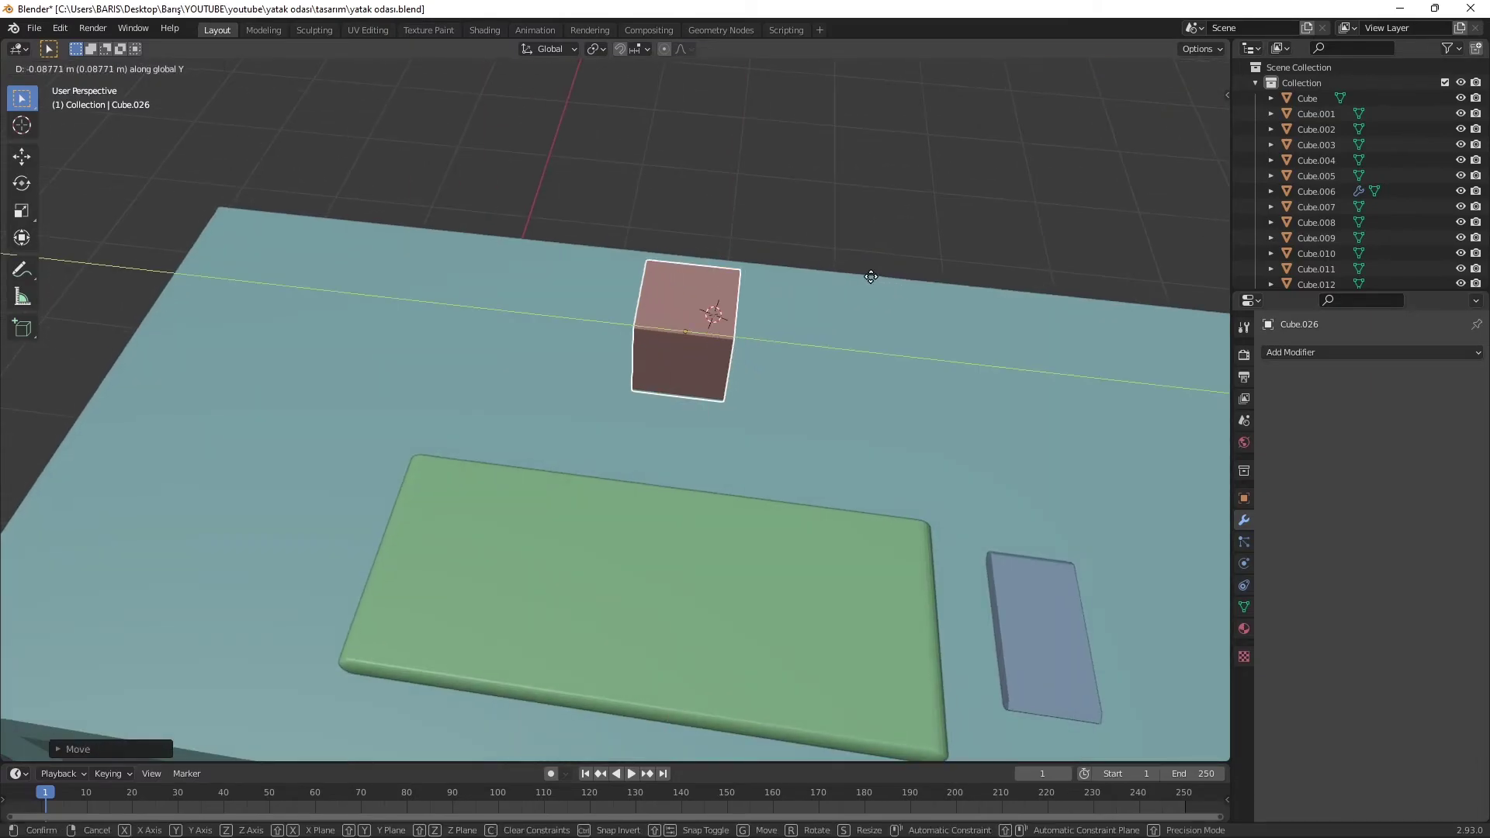
{"action": "key", "text": "s"}
- Widen the stand's bottom face in Edit Mode into a flared base
{"action": "key", "text": "Tab"}
{"action": "scroll", "coordinate": [967, 541], "scroll_direction": "down", "scroll_amount": 3}
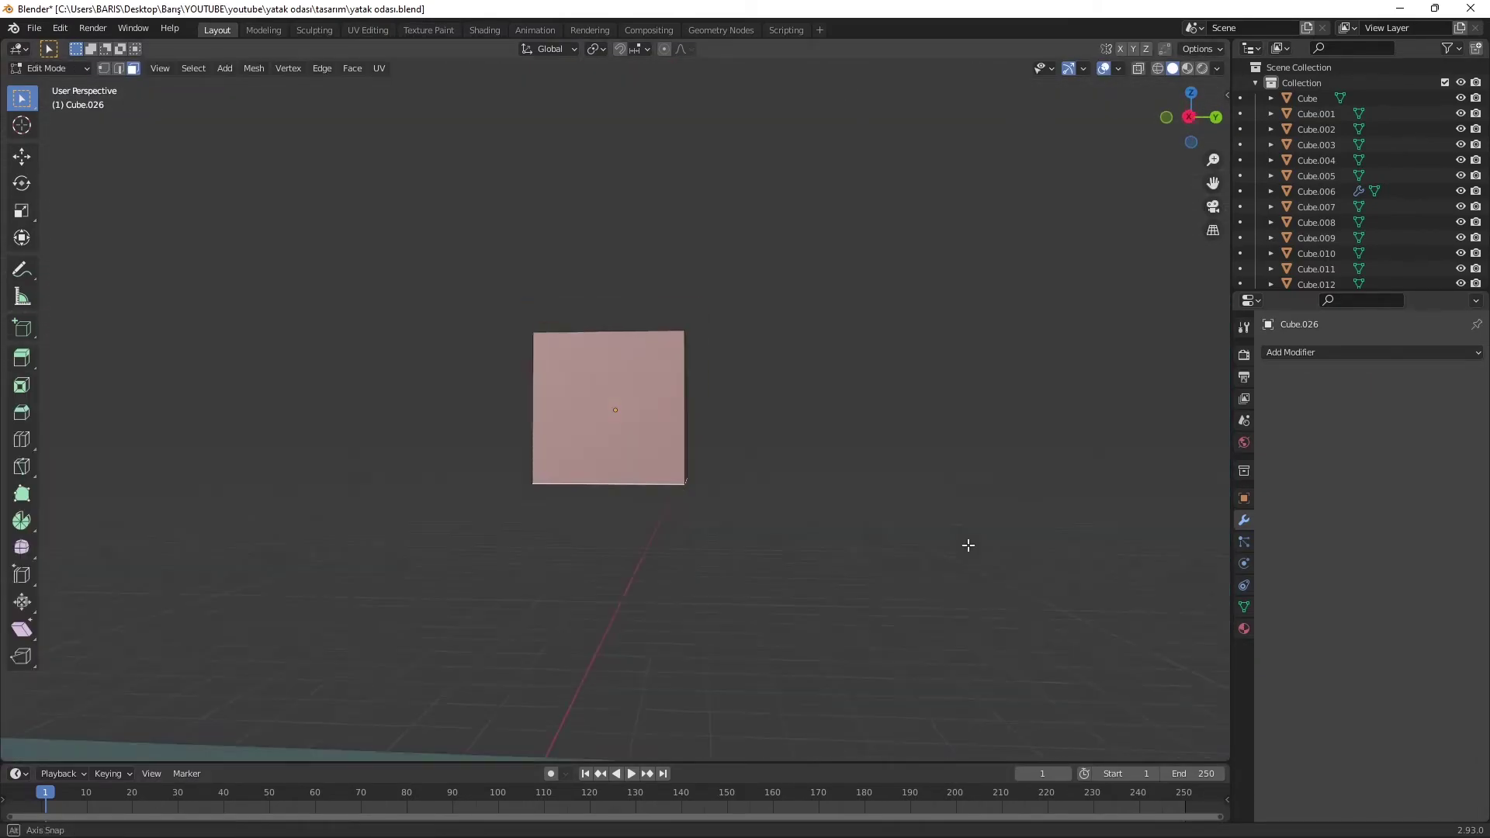
{"action": "middle_click_drag", "start_coordinate": [966, 542], "coordinate": [1069, 627]}
{"action": "key", "text": "s"}
{"action": "left_click", "coordinate": [176, 704]}
{"action": "scroll", "coordinate": [416, 542], "scroll_direction": "down", "scroll_amount": 4}
{"action": "mouse_move", "coordinate": [416, 543]}
{"action": "middle_mouse_down"}
{"action": "mouse_move", "coordinate": [695, 477]}
{"action": "mouse_move", "coordinate": [763, 568]}
{"action": "mouse_move", "coordinate": [696, 538]}
{"action": "mouse_move", "coordinate": [734, 463]}
{"action": "middle_mouse_up"}
{"action": "key", "text": "Tab"}
- Lower the stand along Z so it rests on the desk
{"action": "scroll", "coordinate": [682, 468], "scroll_direction": "down", "scroll_amount": 2}
{"action": "key", "text": "g"}
{"action": "key", "text": "z"}
{"action": "left_click", "coordinate": [751, 595]}
{"action": "key", "text": "Tab"}
{"action": "left_click", "coordinate": [729, 526]}
{"action": "key", "text": "Tab"}
- Add a second cube for the screen, shrinking and positioning it from top view
{"action": "key", "text": "shift+a"}
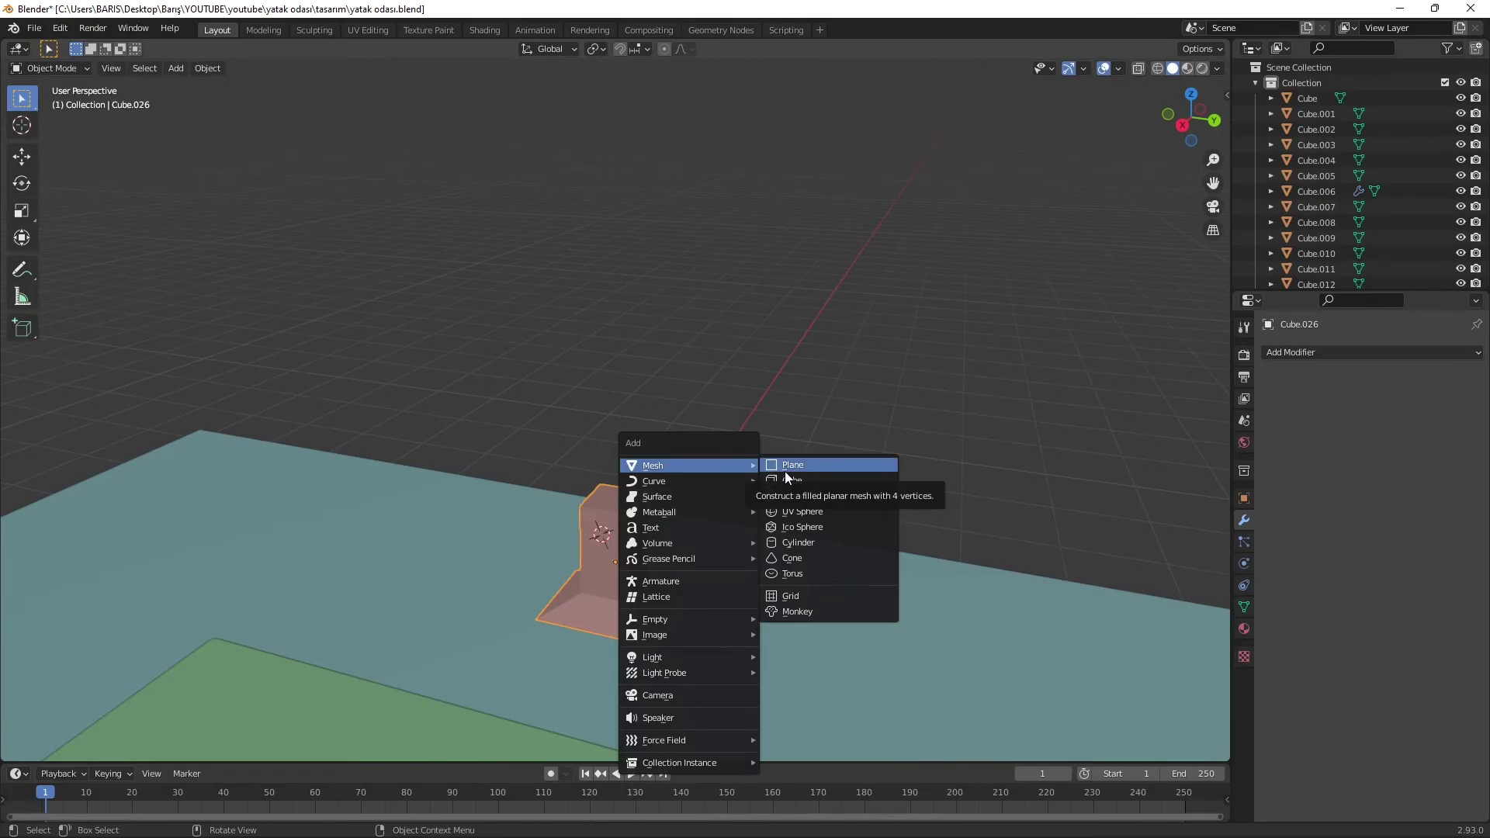
{"action": "left_click", "coordinate": [786, 478]}
{"action": "key", "text": "s"}
{"action": "left_click", "coordinate": [630, 523]}
{"action": "key", "text": "KP_7"}
{"action": "left_click", "coordinate": [629, 517]}
{"action": "middle_click_drag", "start_coordinate": [629, 517], "coordinate": [441, 393]}
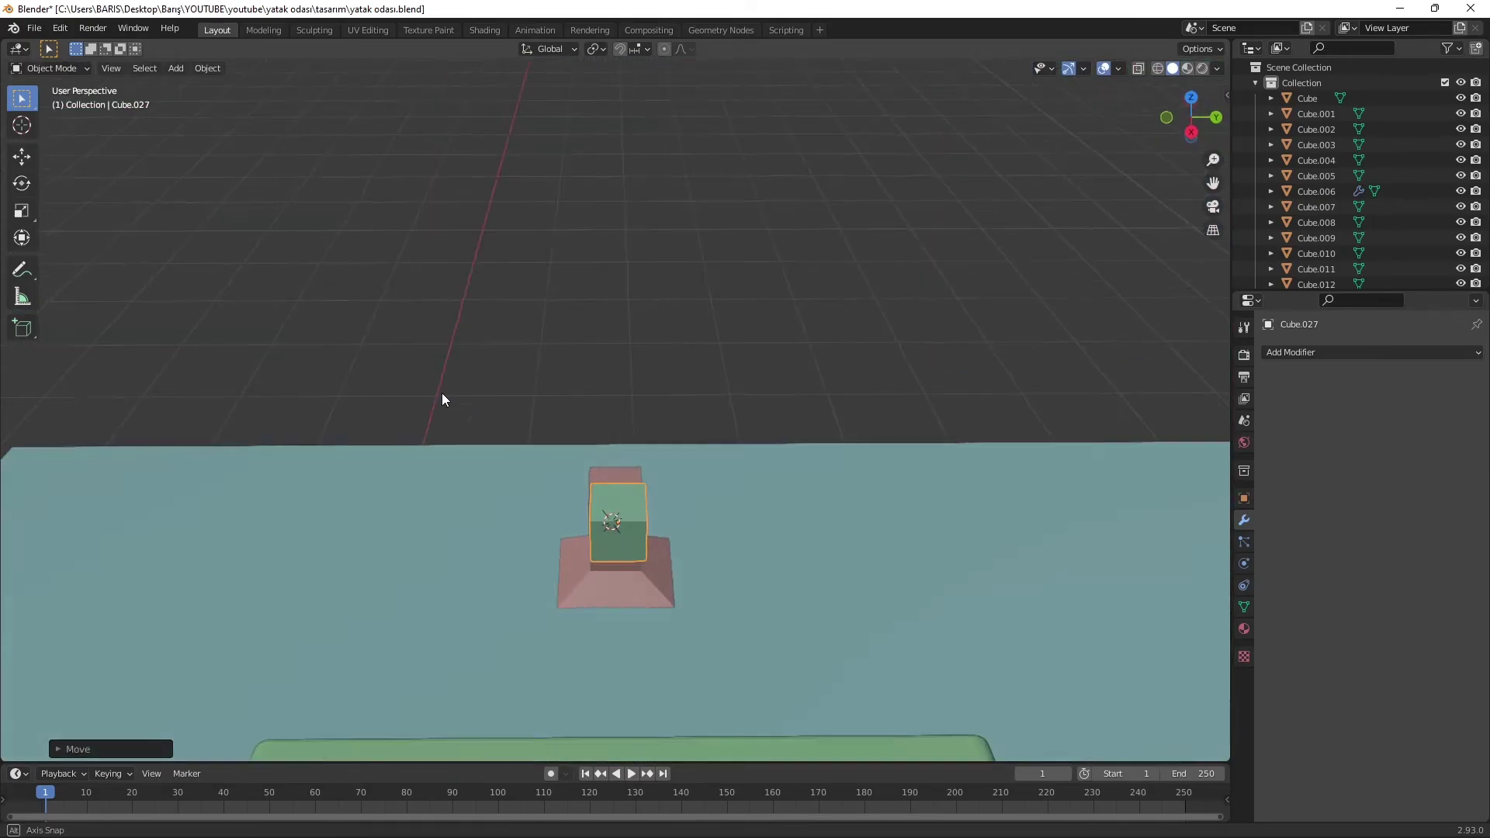
{"action": "key", "text": "KP_7"}
{"action": "left_click", "coordinate": [903, 357]}
{"action": "middle_click_drag", "start_coordinate": [903, 357], "coordinate": [698, 247]}
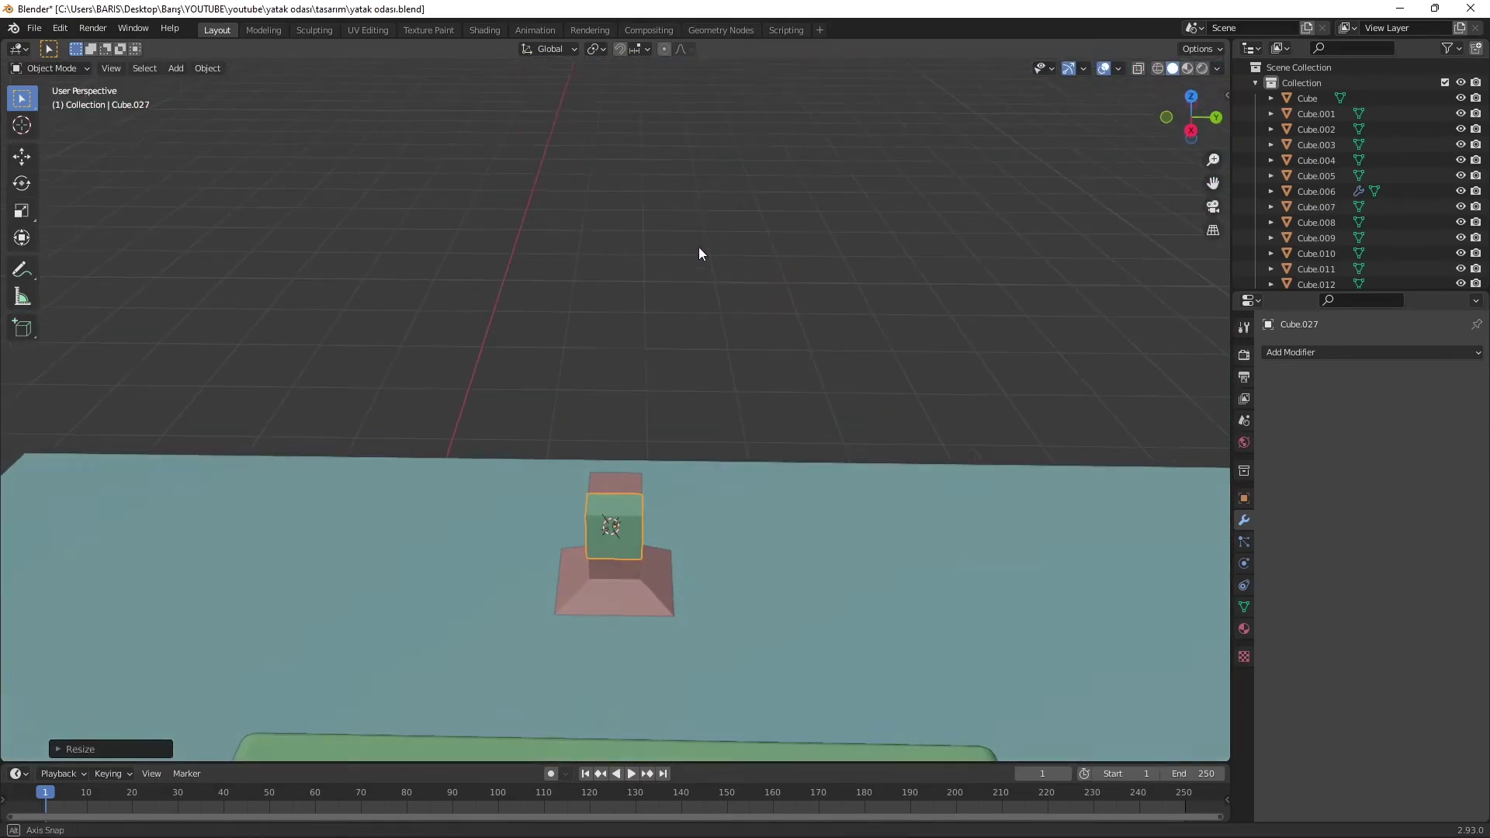
- Scale the screen cube up, thin it along X, and raise it above the stand
{"action": "key", "text": "s"}
{"action": "left_click", "coordinate": [798, 466]}
{"action": "middle_click_drag", "start_coordinate": [798, 465], "coordinate": [621, 388]}
{"action": "key", "text": "s"}
{"action": "key", "text": "x"}
{"action": "left_click", "coordinate": [587, 438]}
{"action": "middle_click_drag", "start_coordinate": [587, 438], "coordinate": [893, 372]}
{"action": "key", "text": "g"}
{"action": "key", "text": "z"}
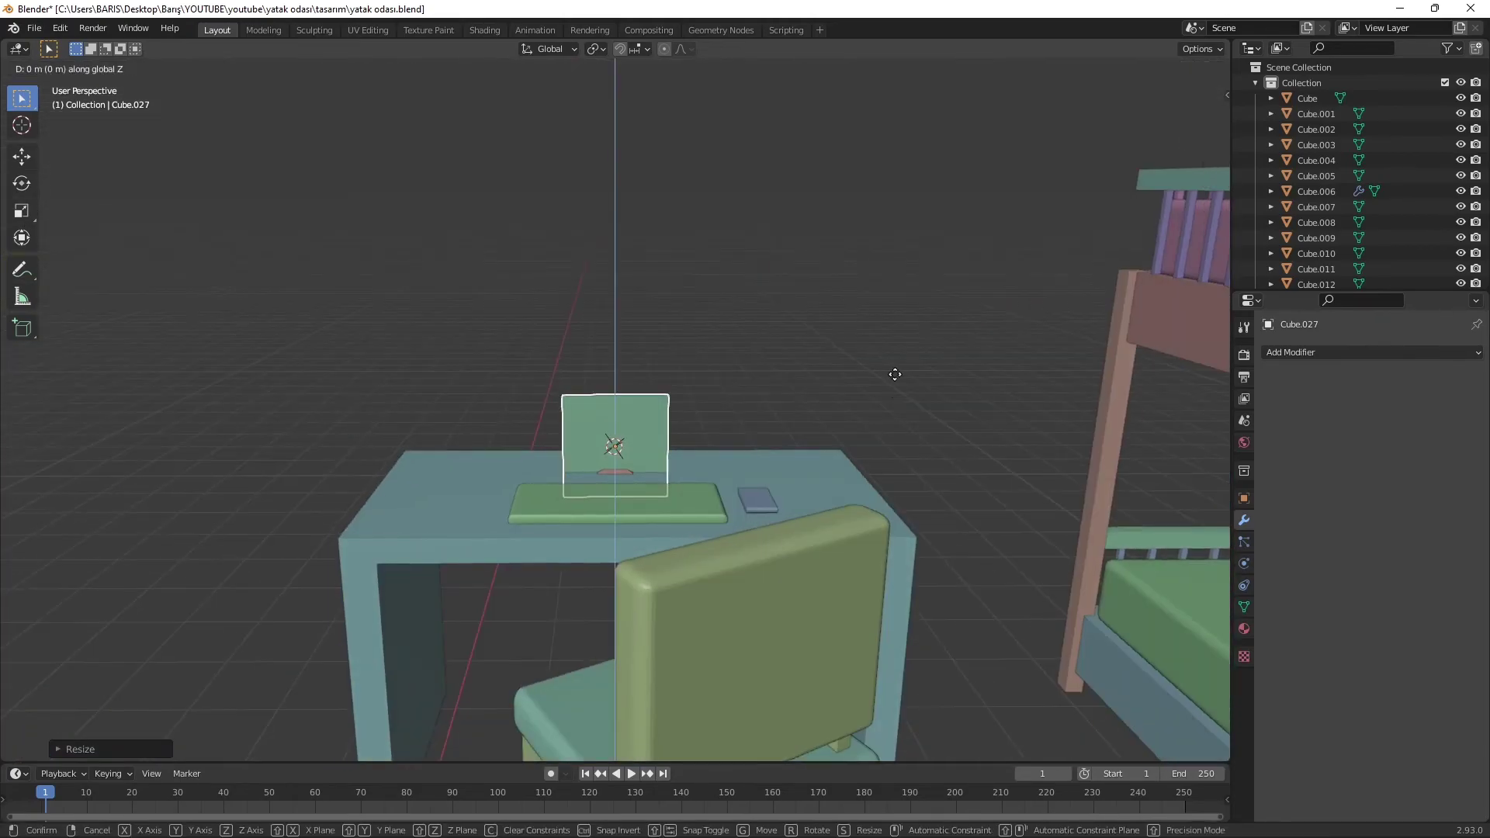
{"action": "left_click", "coordinate": [898, 365]}
{"action": "scroll", "coordinate": [906, 375], "scroll_direction": "up", "scroll_amount": 3}
- Try resizing the screen along Y and Z, then cancel
{"action": "key", "text": "s"}
{"action": "key", "text": "y"}
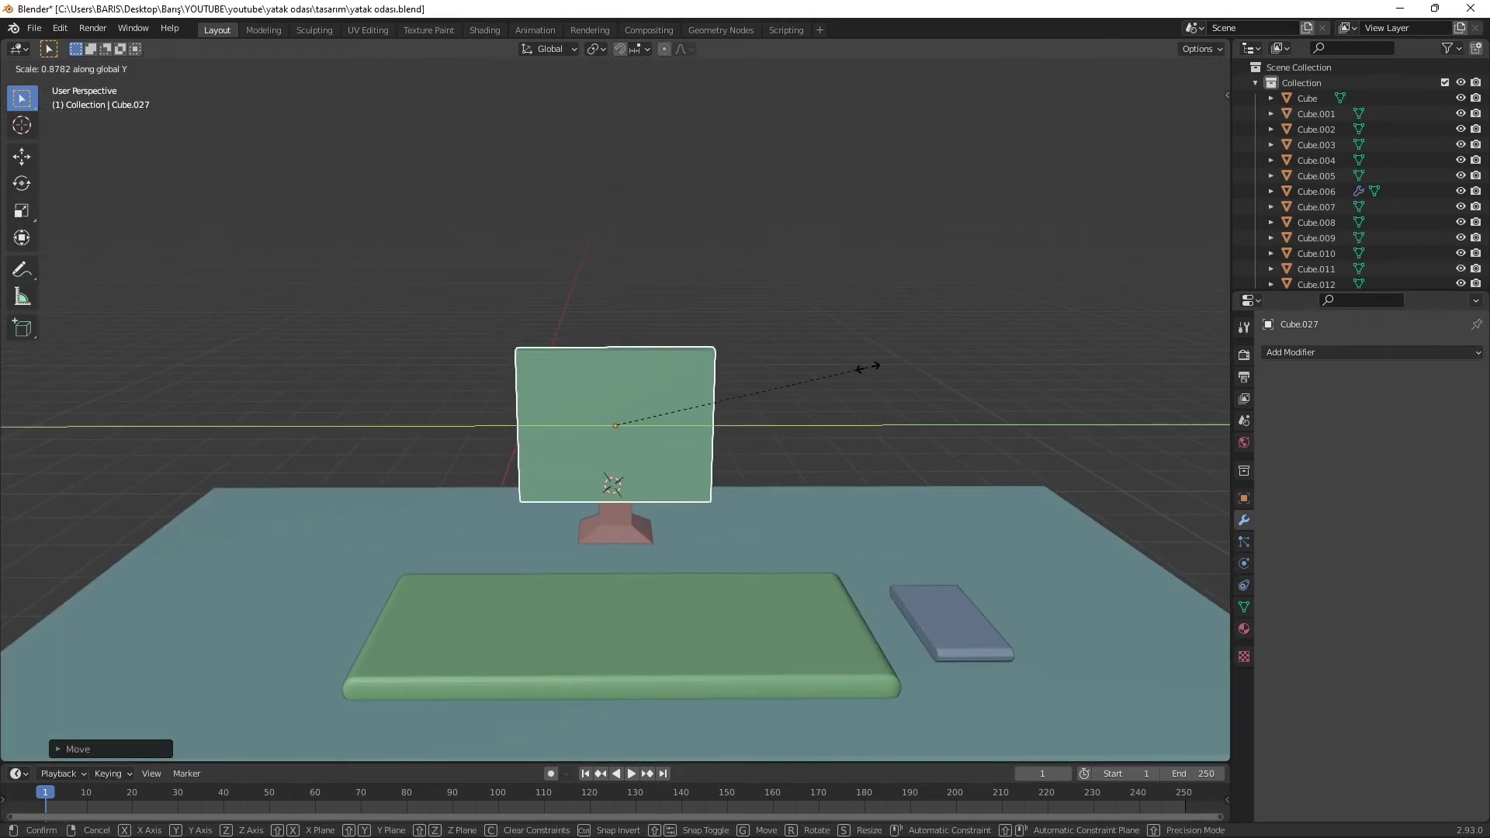
{"action": "key", "text": "z"}
{"action": "key", "text": "Escape"}
{"action": "middle_click_drag", "start_coordinate": [824, 394], "coordinate": [687, 253]}
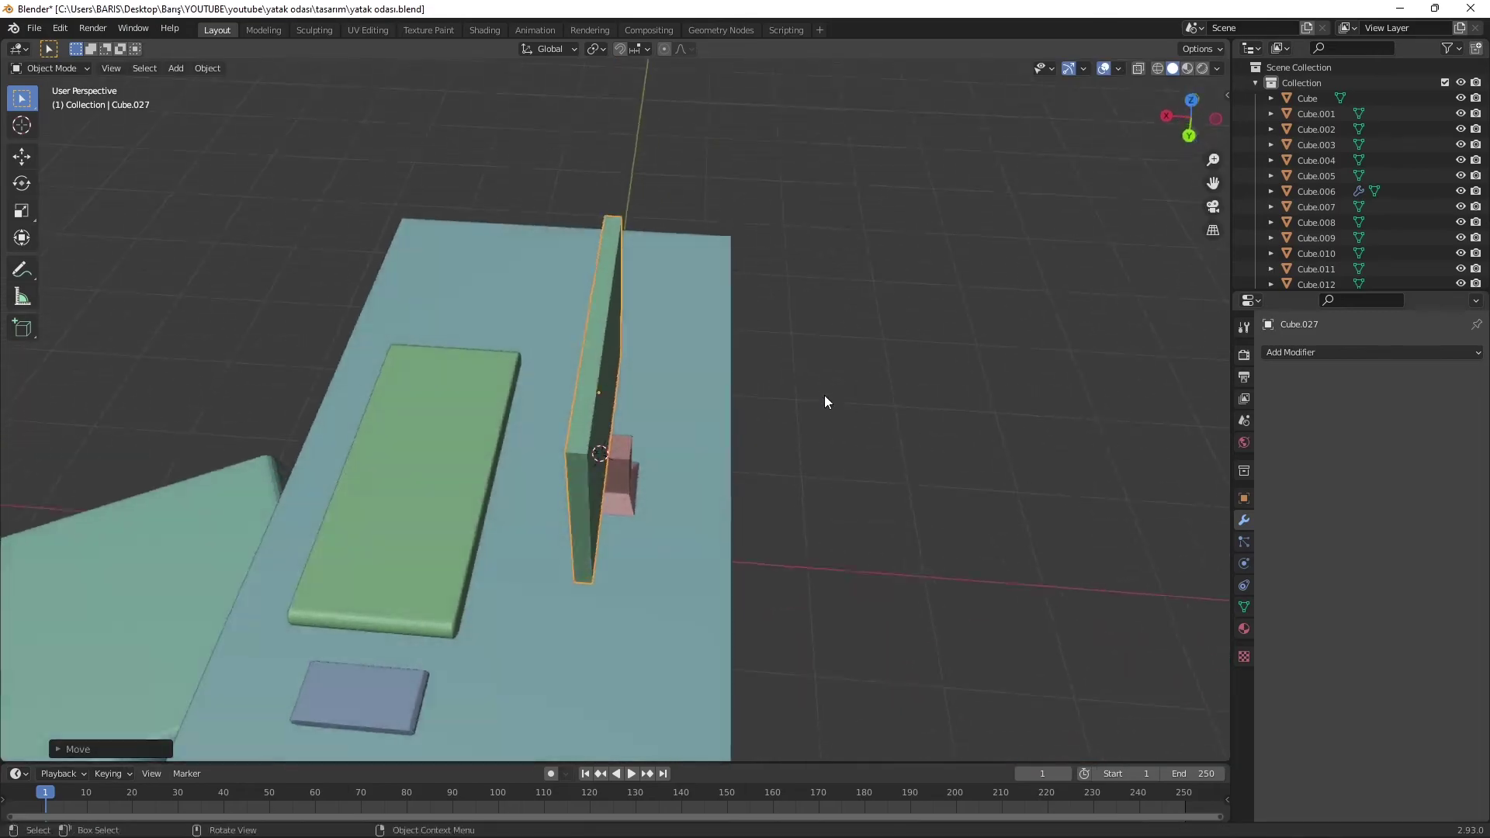
- Add a horizontal loop cut around the screen and slide it vertically
{"action": "key", "text": "Tab"}
{"action": "key", "text": "ctrl+r"}
{"action": "left_click", "coordinate": [459, 423]}
{"action": "right_click", "coordinate": [459, 423]}
{"action": "key", "text": "g"}
{"action": "key", "text": "z"}
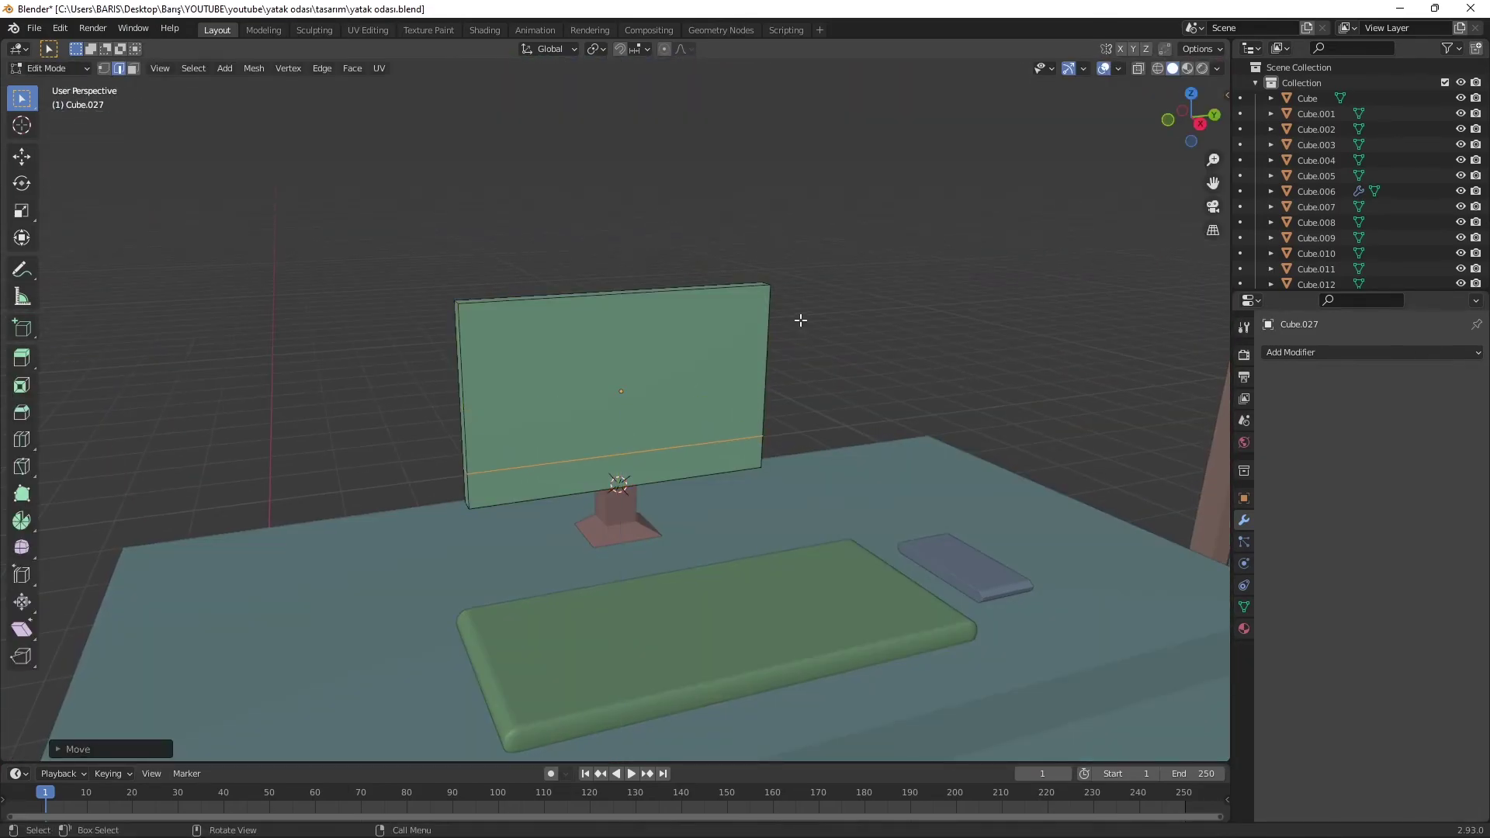
{"action": "key", "text": "Tab"}
- Rotate the monitor to angle it on the desk
{"action": "key", "text": "r"}
{"action": "left_click", "coordinate": [939, 392]}
{"action": "scroll", "coordinate": [930, 379], "scroll_direction": "down", "scroll_amount": 5}
{"action": "middle_click_drag", "start_coordinate": [930, 380], "coordinate": [1097, 384]}
- Turn the monitor around the Z axis to its final angle
{"action": "key", "text": "r"}
{"action": "key", "text": "z"}
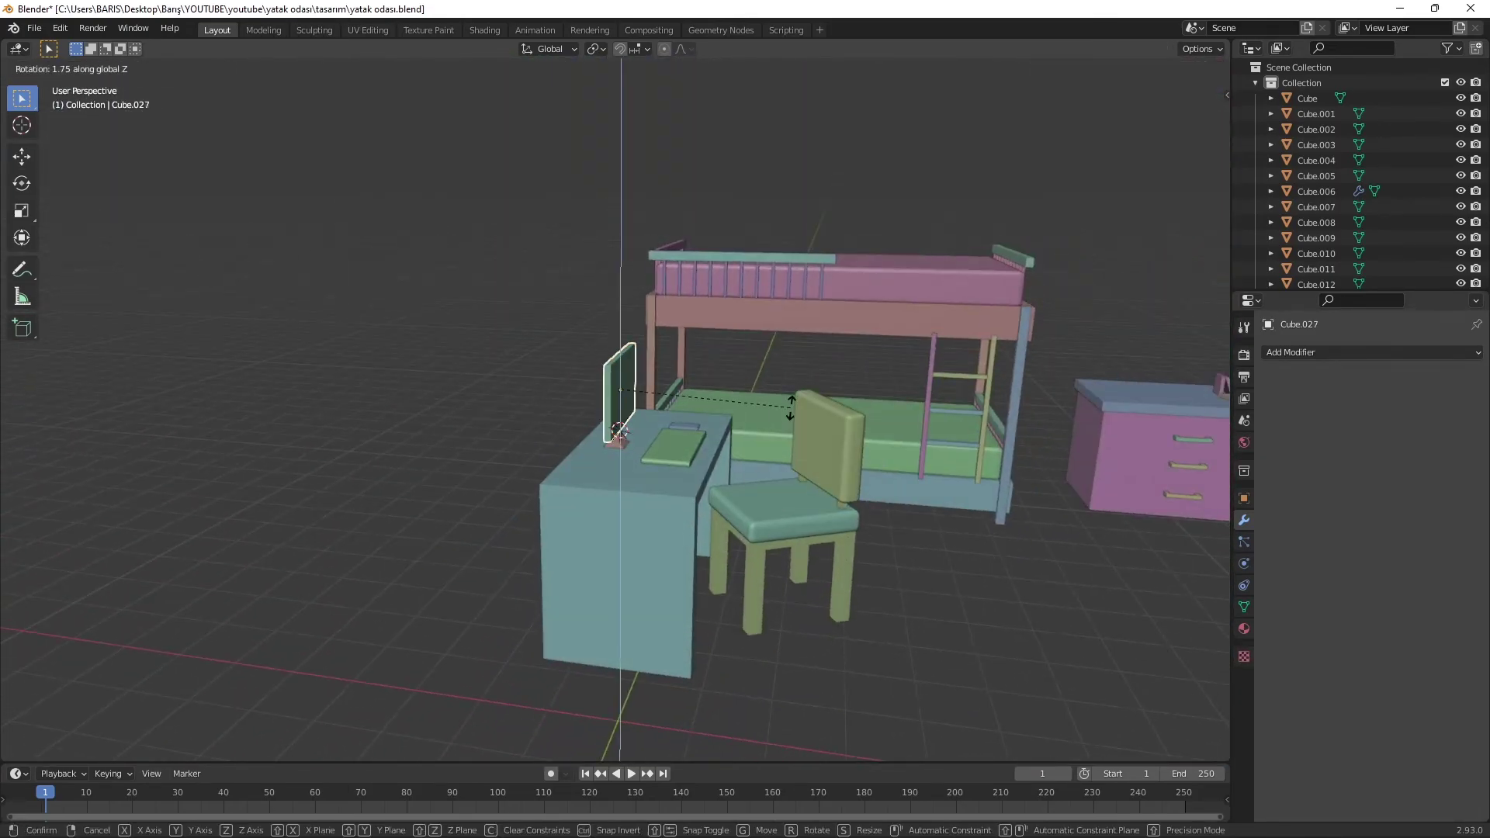
{"action": "left_click", "coordinate": [790, 385]}
{"action": "scroll", "coordinate": [930, 498], "scroll_direction": "down", "scroll_amount": 4}
- Orbit around the room to inspect the desk, chair and bunk bed
{"action": "middle_click_drag", "start_coordinate": [930, 498], "coordinate": [733, 361]}
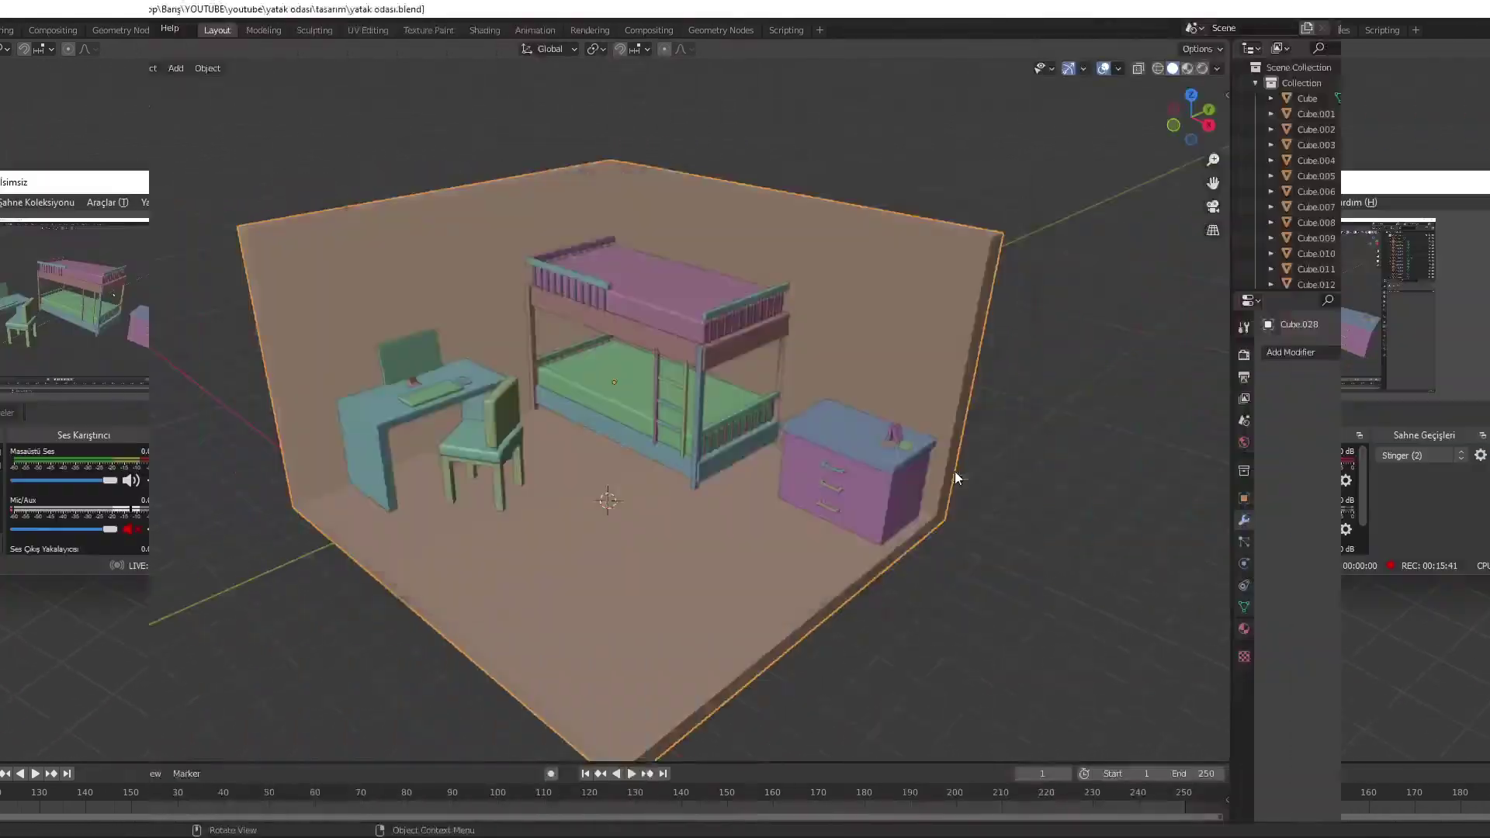
{"action": "mouse_move", "coordinate": [865, 432]}
{"action": "middle_mouse_down"}
{"action": "mouse_move", "coordinate": [911, 409]}
{"action": "mouse_move", "coordinate": [491, 413]}
{"action": "middle_mouse_up"}
{"action": "scroll", "coordinate": [908, 411], "scroll_direction": "up", "scroll_amount": 5}
{"action": "scroll", "coordinate": [425, 436], "scroll_direction": "down", "scroll_amount": 3}
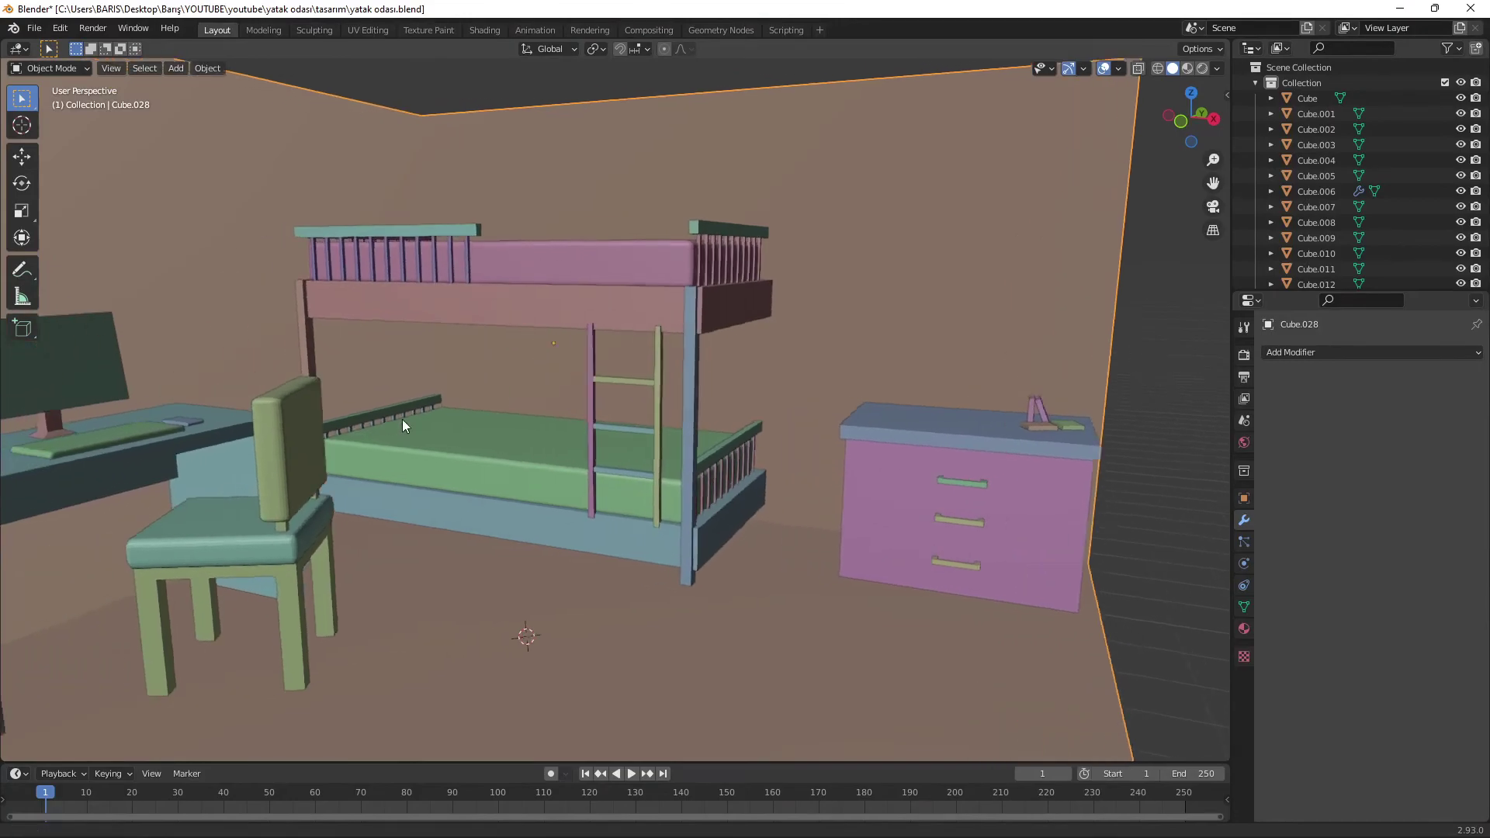
{"action": "middle_click_drag", "start_coordinate": [402, 419], "coordinate": [762, 369]}
{"action": "scroll", "coordinate": [762, 369], "scroll_direction": "up", "scroll_amount": 2}
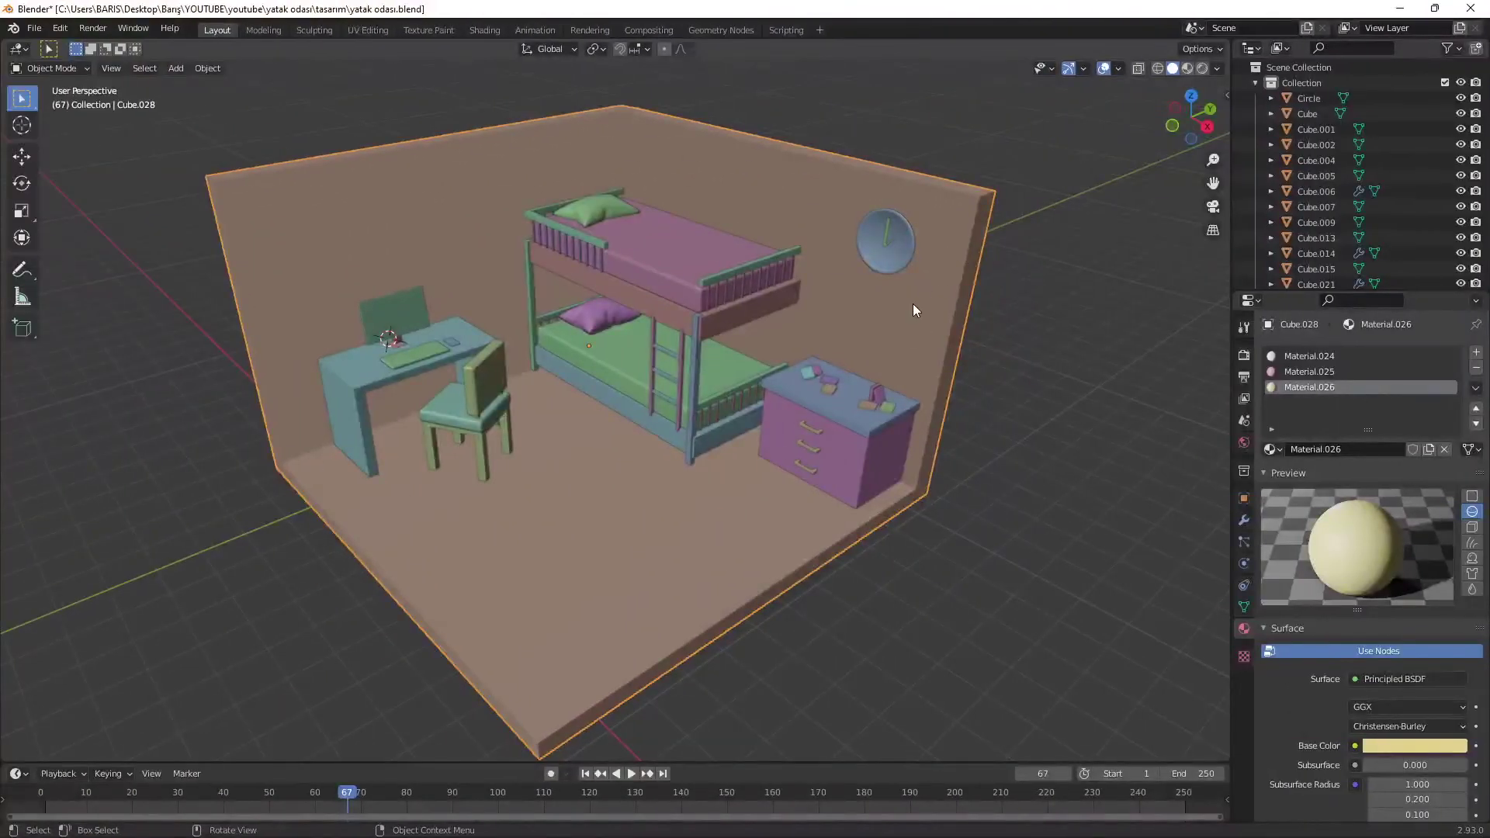
{"action": "mouse_move", "coordinate": [912, 304]}
{"action": "middle_mouse_down"}
{"action": "mouse_move", "coordinate": [985, 298]}
{"action": "mouse_move", "coordinate": [902, 300]}
{"action": "mouse_move", "coordinate": [932, 303]}
{"action": "middle_mouse_up"}
{"action": "left_click", "coordinate": [1194, 71]}
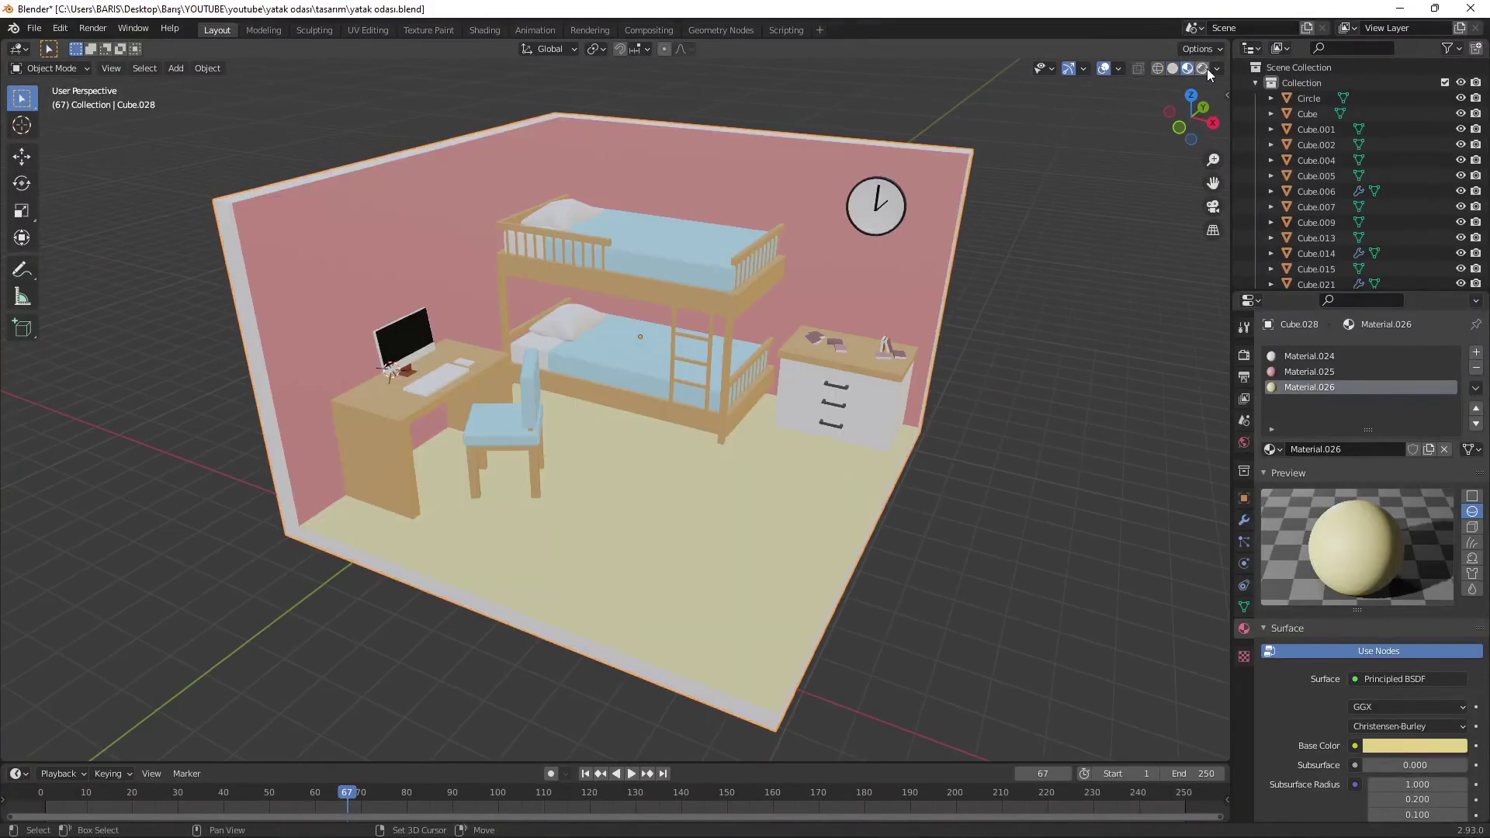
{"action": "left_click", "coordinate": [1207, 68]}
{"action": "scroll", "coordinate": [915, 254], "scroll_direction": "down", "scroll_amount": 2}
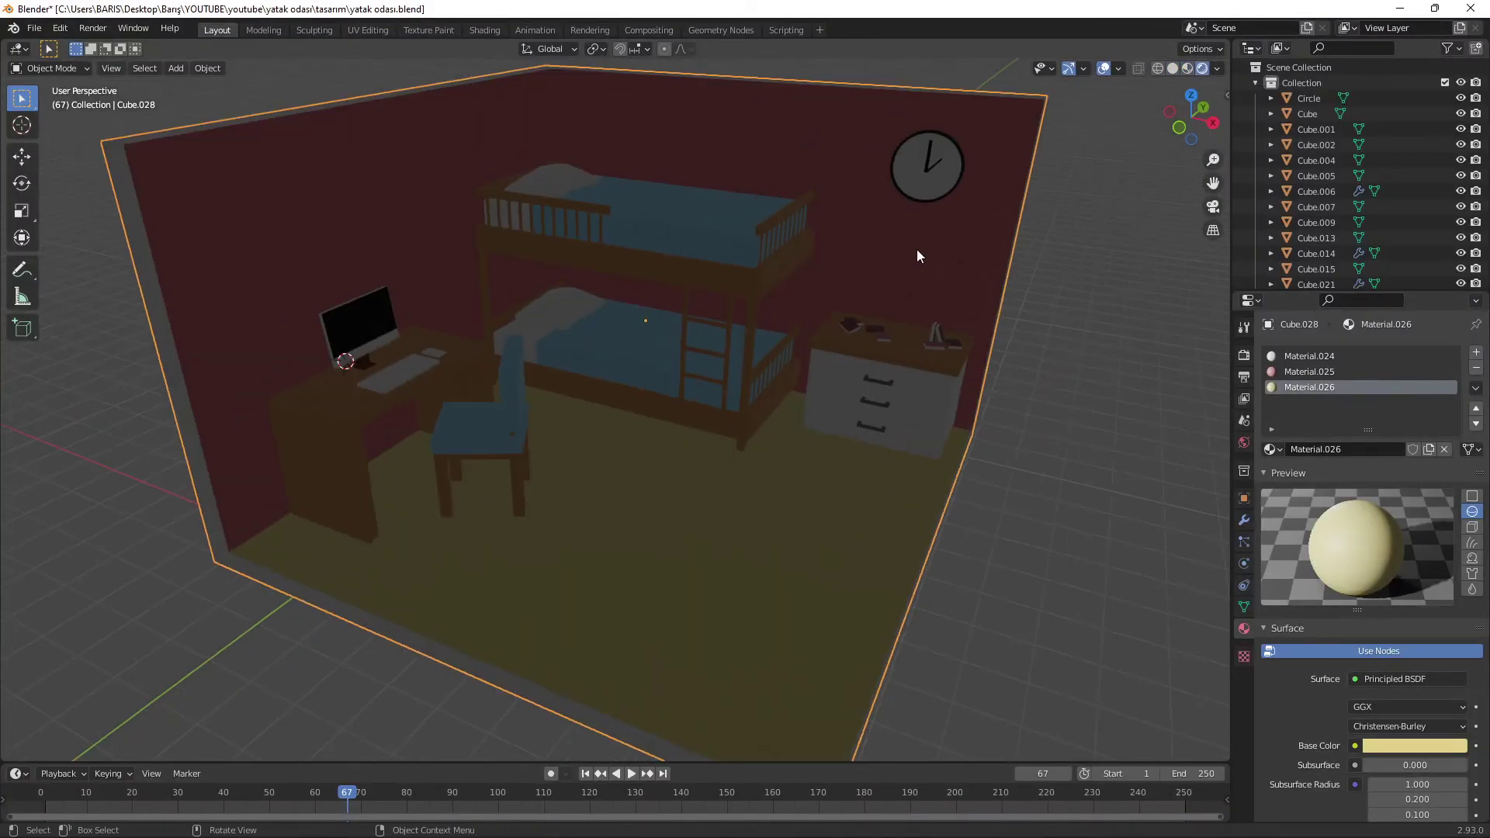
{"action": "left_click", "coordinate": [1186, 68]}
{"action": "mouse_move", "coordinate": [1011, 163]}
{"action": "middle_mouse_down"}
{"action": "mouse_move", "coordinate": [888, 178]}
{"action": "mouse_move", "coordinate": [911, 141]}
{"action": "mouse_move", "coordinate": [943, 170]}
{"action": "middle_mouse_up"}
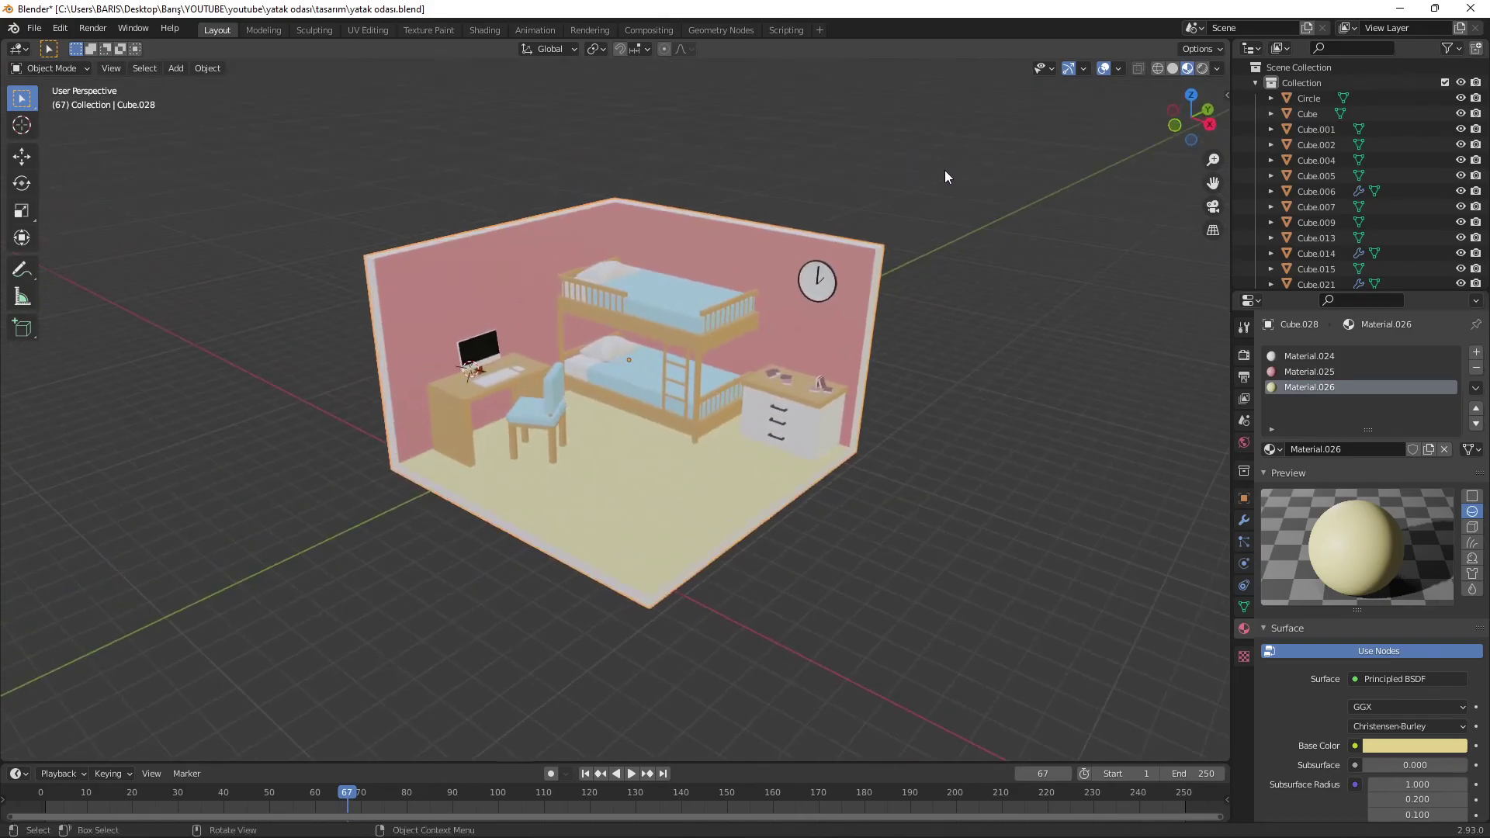
{"action": "scroll", "coordinate": [944, 170], "scroll_direction": "up", "scroll_amount": 2}
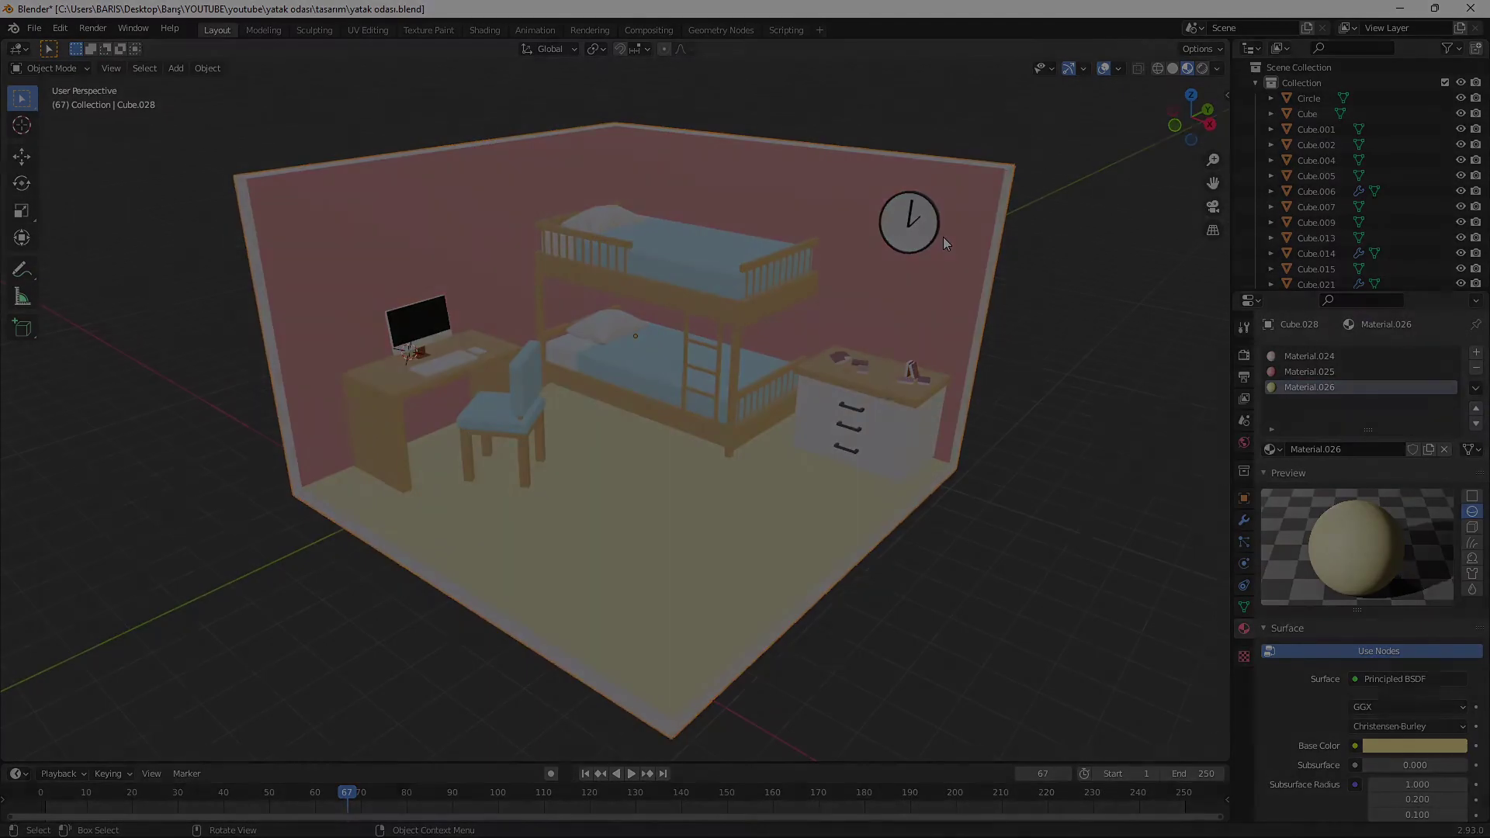